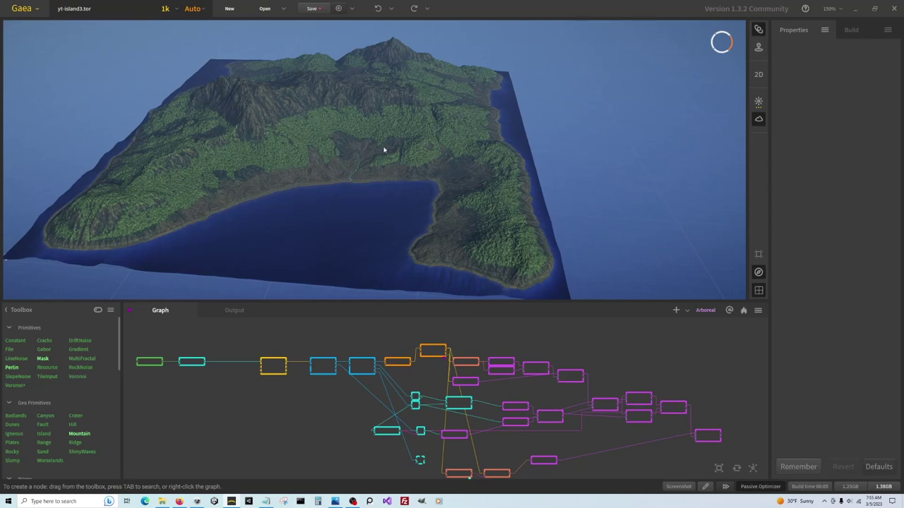
- Preview the Arboreal and Surface nodes, and make Surface the graph's pinned reference terrain in place of Arboreal
scroll(441, 353, "up", 3)
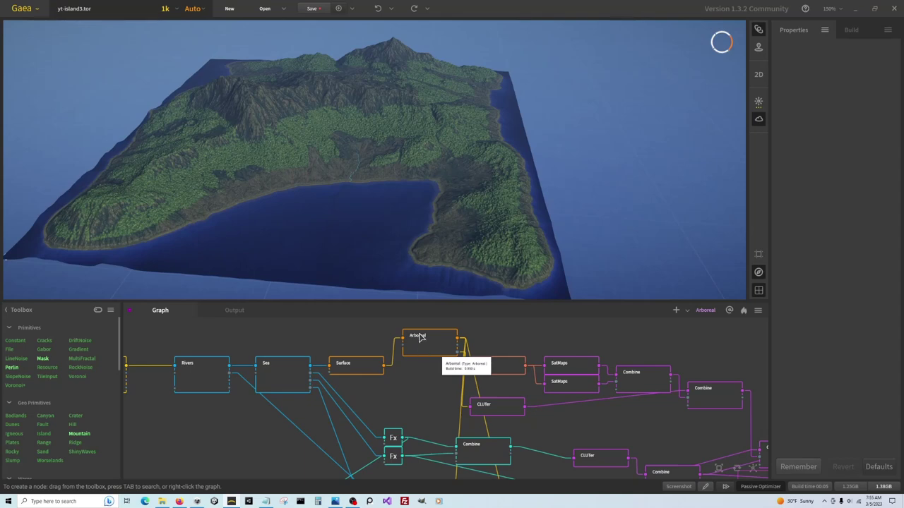
left_click(420, 340)
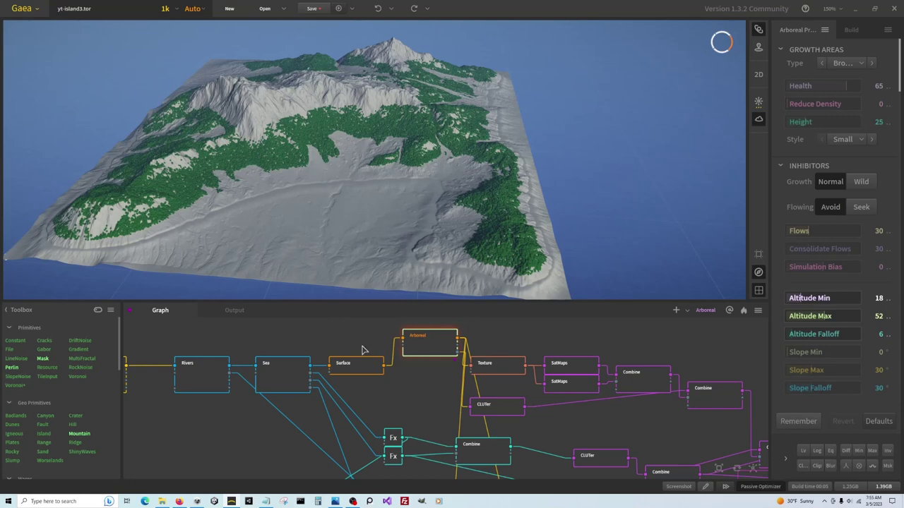
left_click(362, 369)
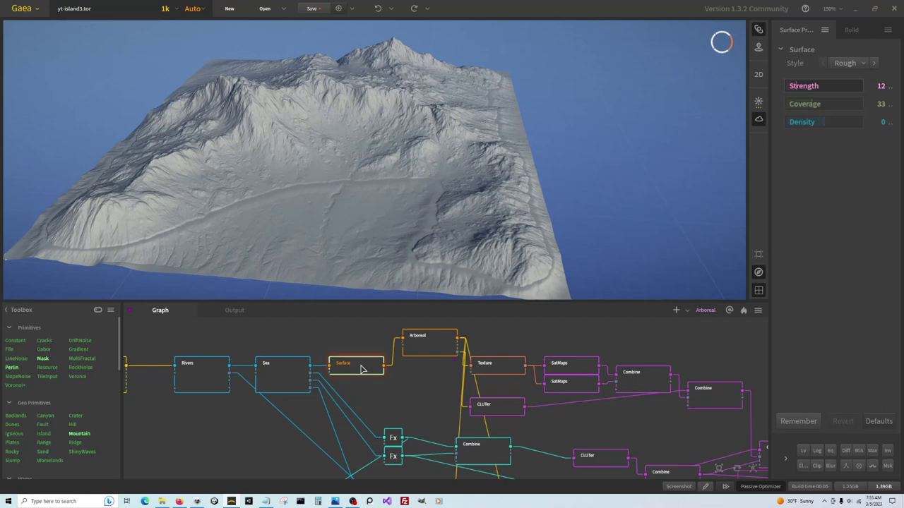
right_click(360, 369)
left_click(408, 247)
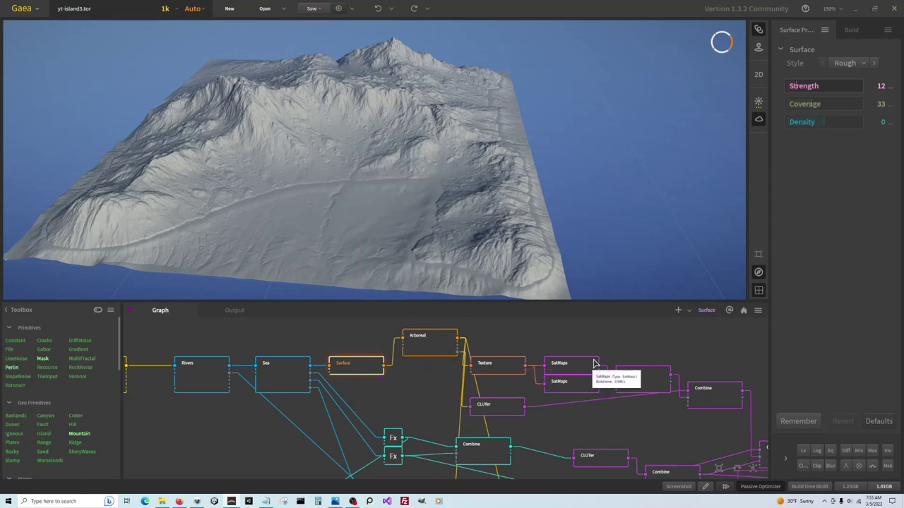
- Examine the bare island terrain from a low angle and preview the Erosion and Zero Borders nodes
scroll(597, 361, "down", 3)
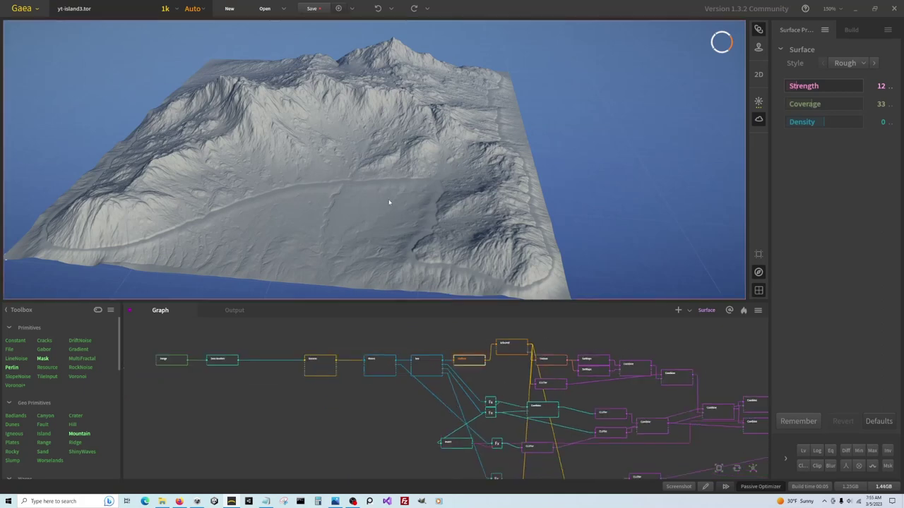
scroll(387, 176, "down", 5)
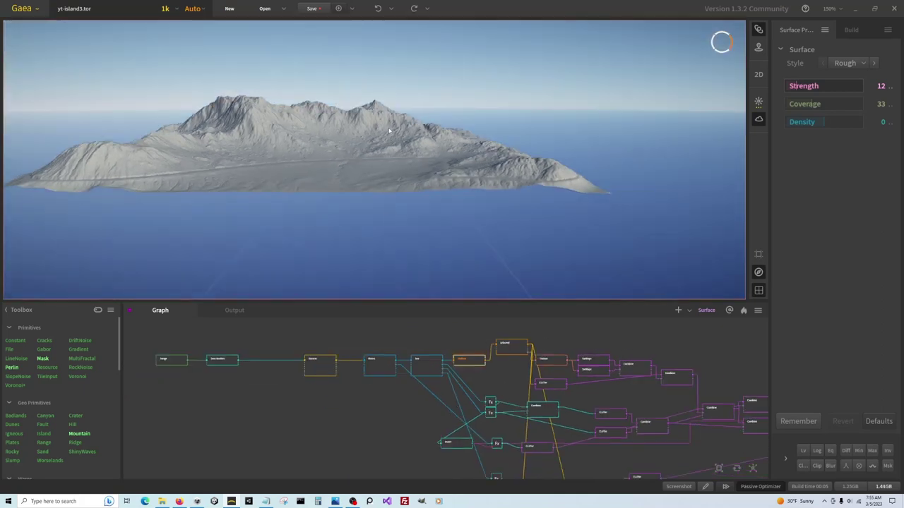
left_click_drag(437, 156, 326, 140)
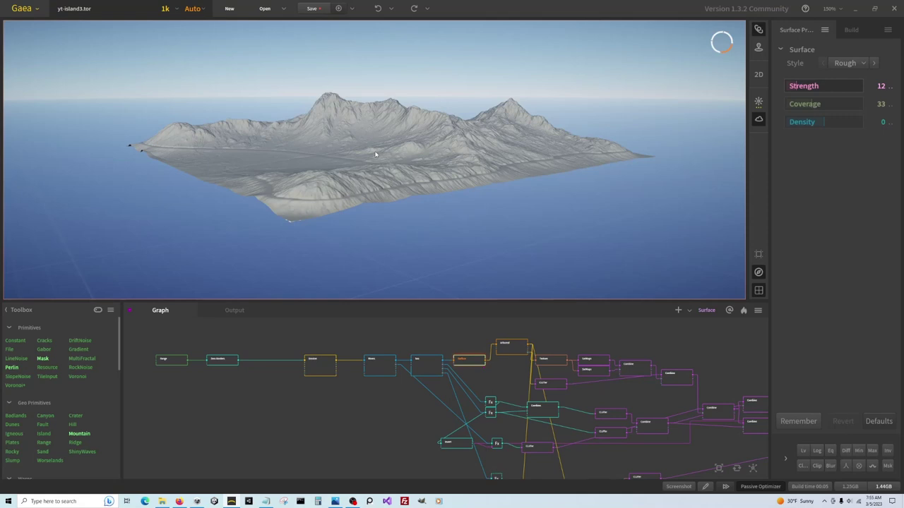
scroll(542, 438, "up", 2)
scroll(319, 393, "up", 4)
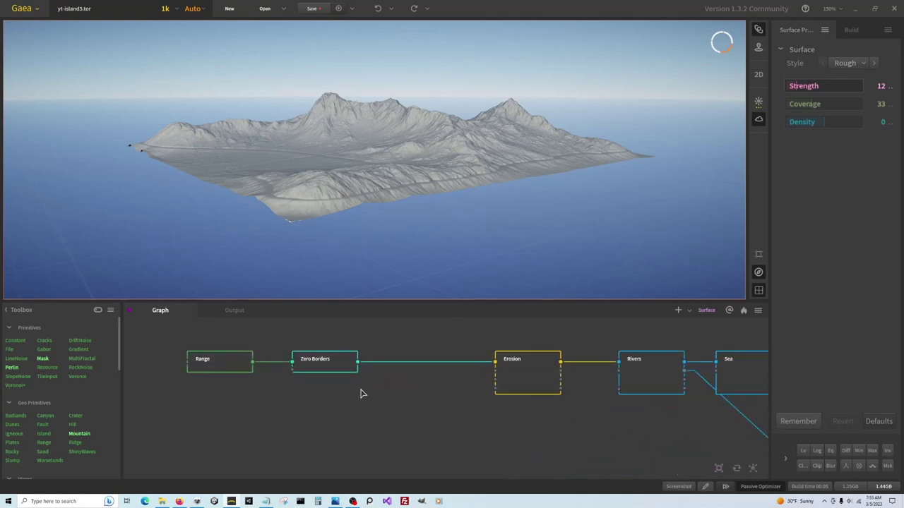
left_click(418, 394)
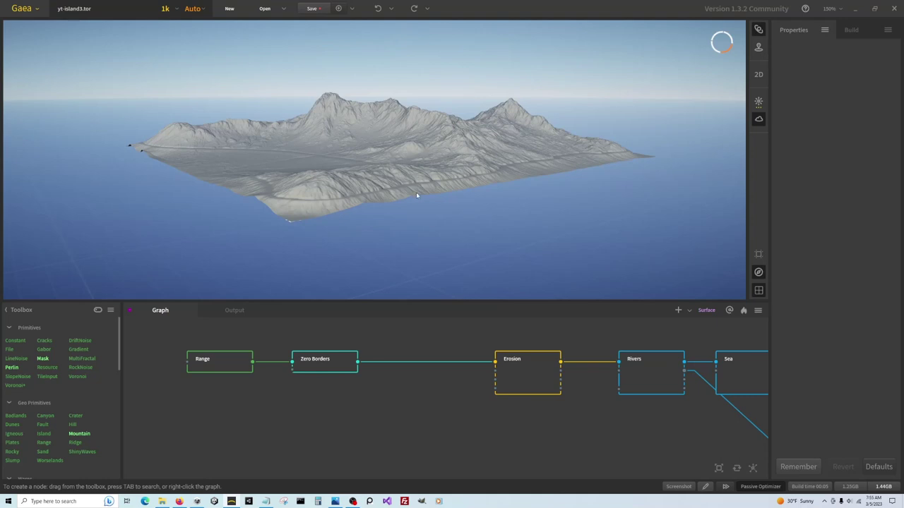
left_click(540, 385)
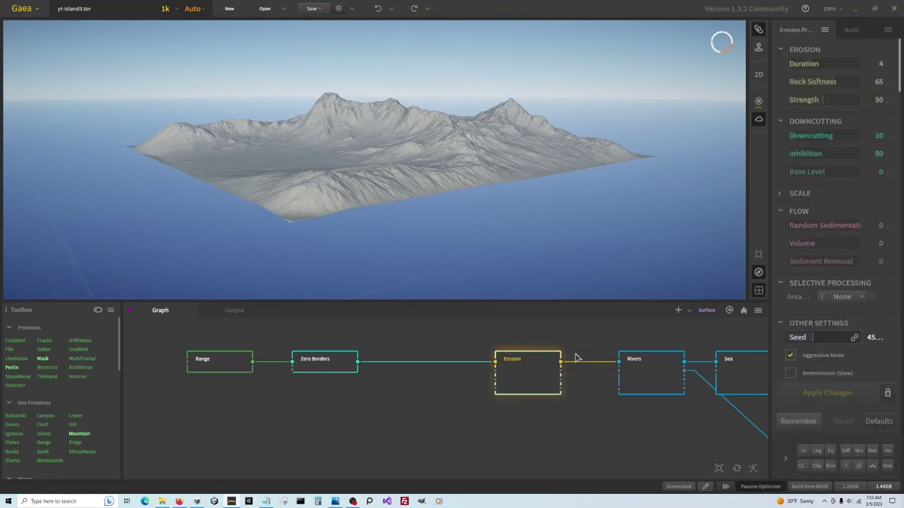
left_click(309, 364)
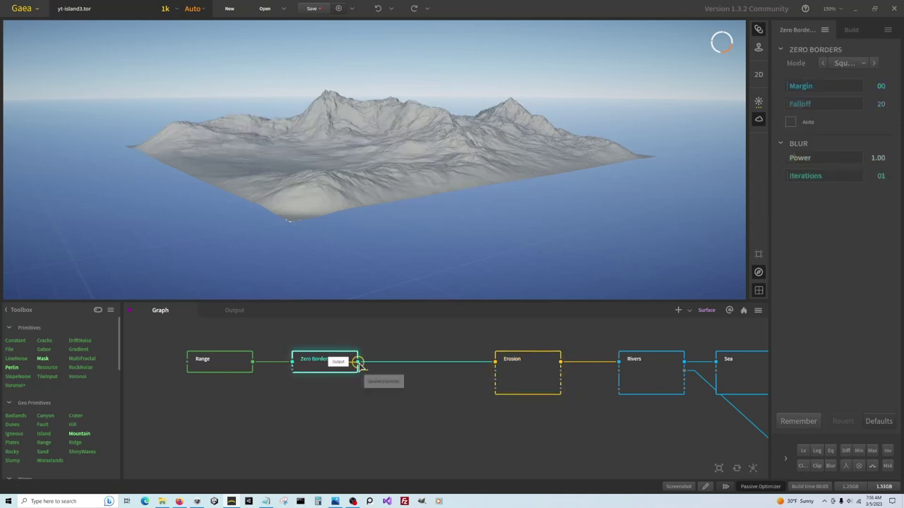
- Add a Clamp node fed by the Zero Borders output and place it directly below Zero Borders
left_click_drag(360, 366, 284, 430)
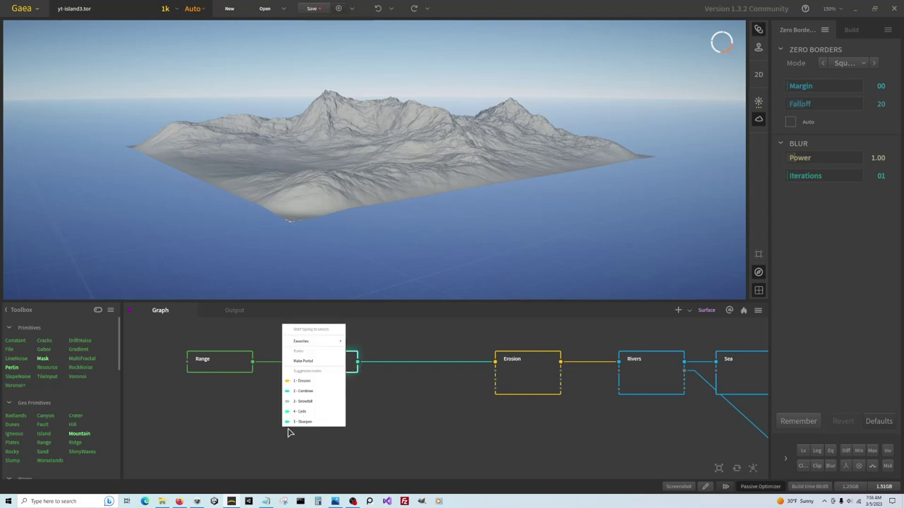
type("clamp")
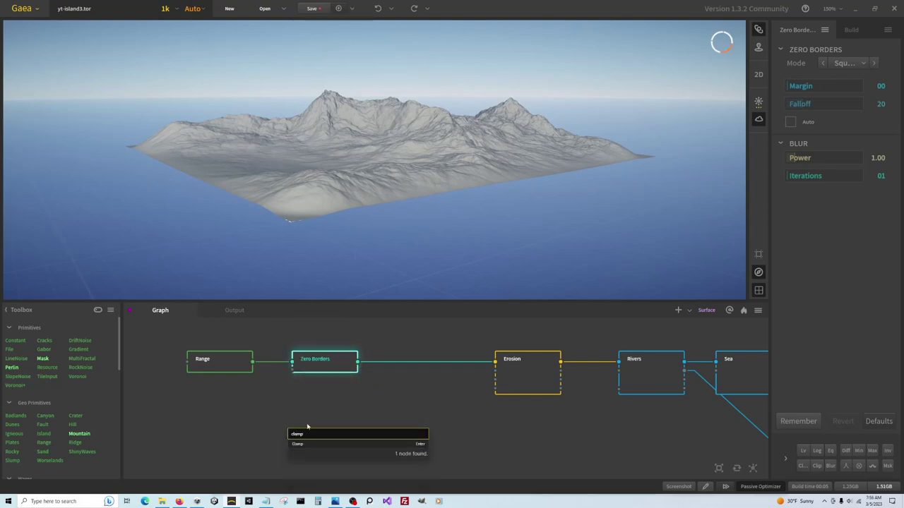
left_click(302, 445)
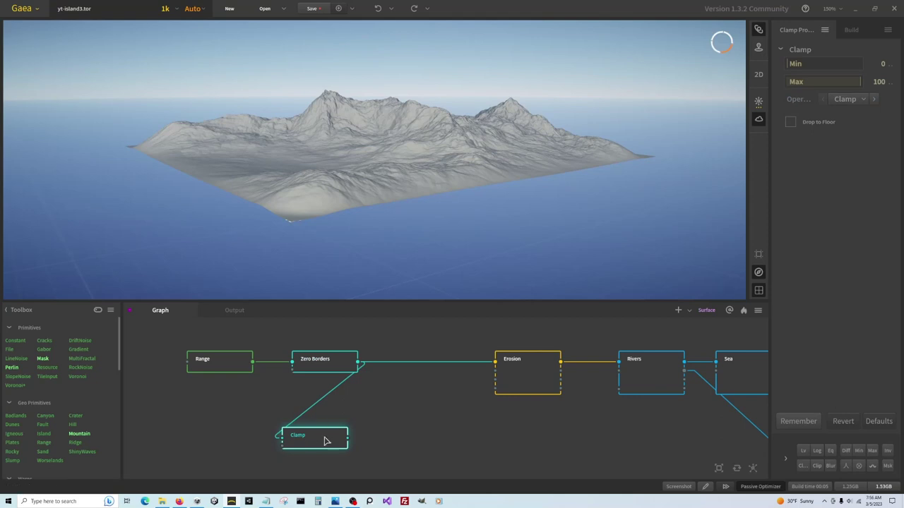
left_click_drag(319, 442, 330, 409)
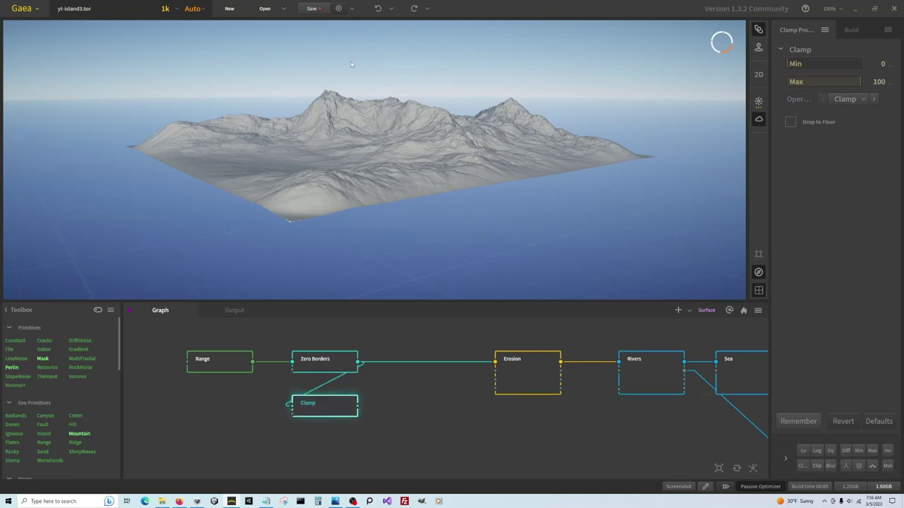
- Try lowering the Clamp node's Max to 19, and restore it to 100
left_click(801, 82)
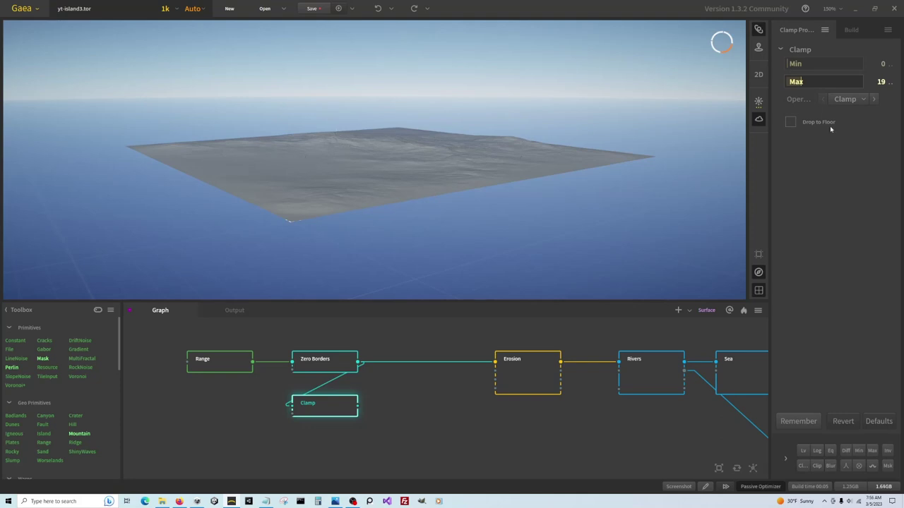
left_click(862, 81)
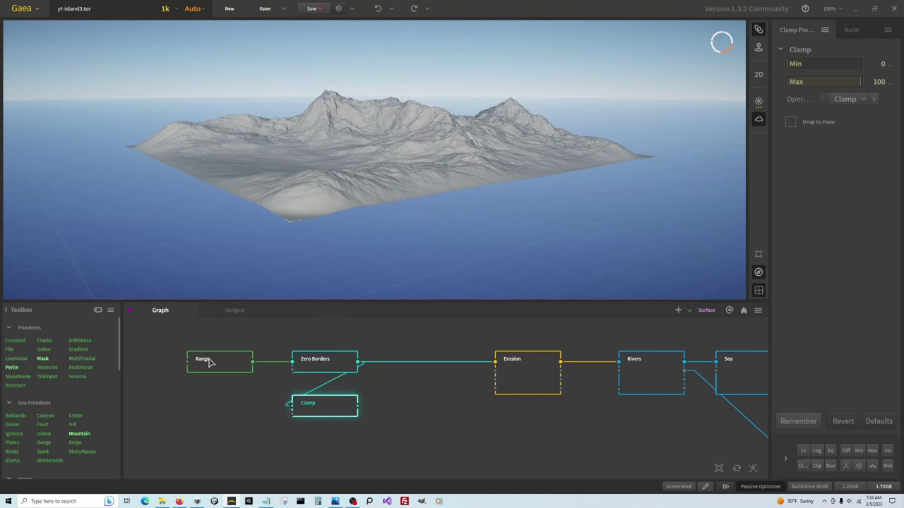
- Examine the existing Height node that masks the lower Texture node, including its preview on the terrain
scroll(206, 360, "down", 5)
scroll(483, 458, "up", 3)
scroll(452, 375, "down", 3)
scroll(532, 433, "up", 5)
left_click(456, 453)
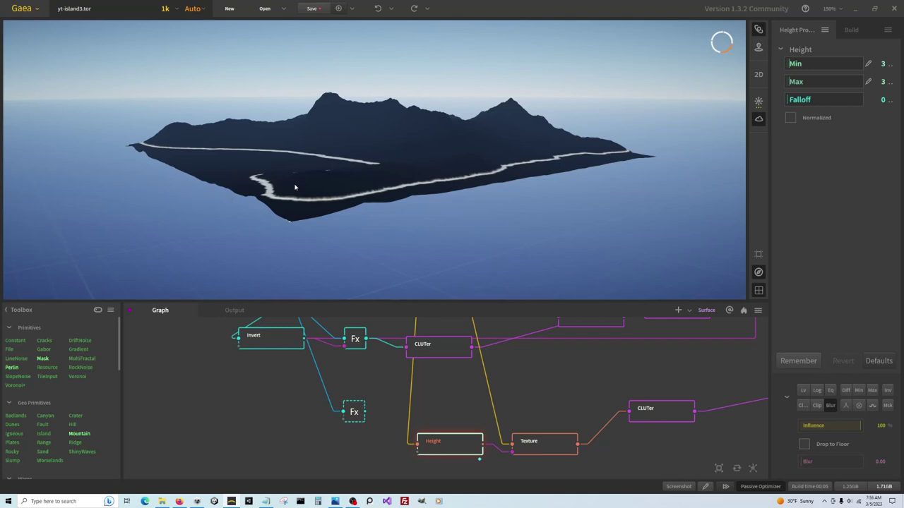
scroll(667, 432, "down", 5)
scroll(663, 430, "up", 2)
scroll(598, 436, "down", 2)
scroll(558, 423, "up", 2)
scroll(501, 436, "up", 2)
scroll(363, 347, "up", 4)
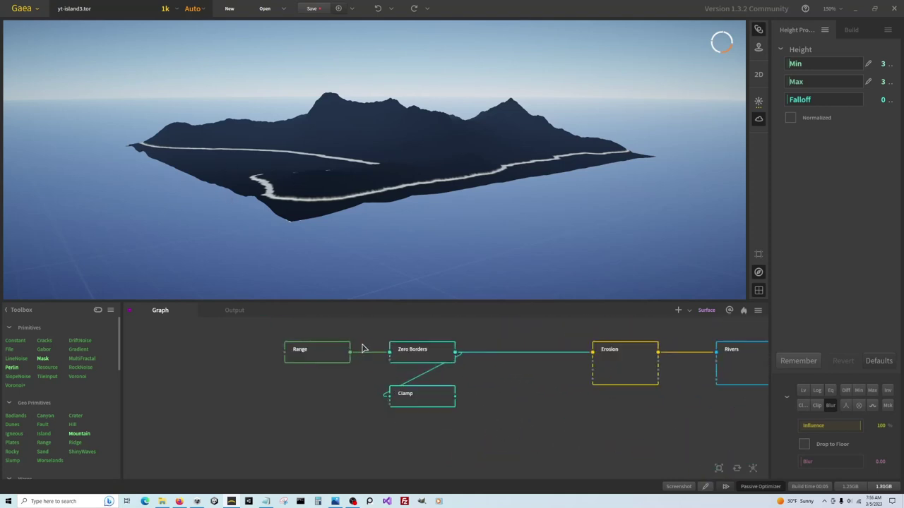
- Add a Height node fed by the Zero Borders output and line it up beside the Clamp node
scroll(363, 346, "up", 2)
left_click_drag(444, 338, 239, 414)
type("hel")
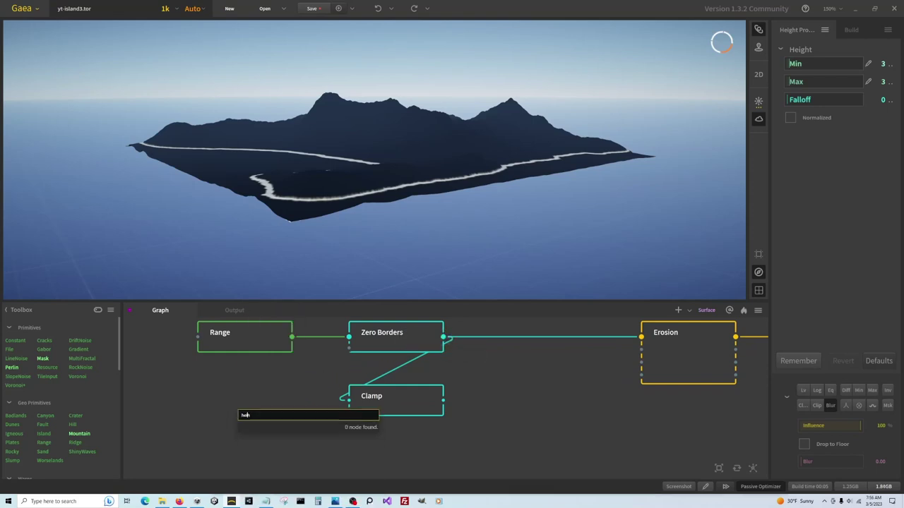
type("ht")
key("Return")
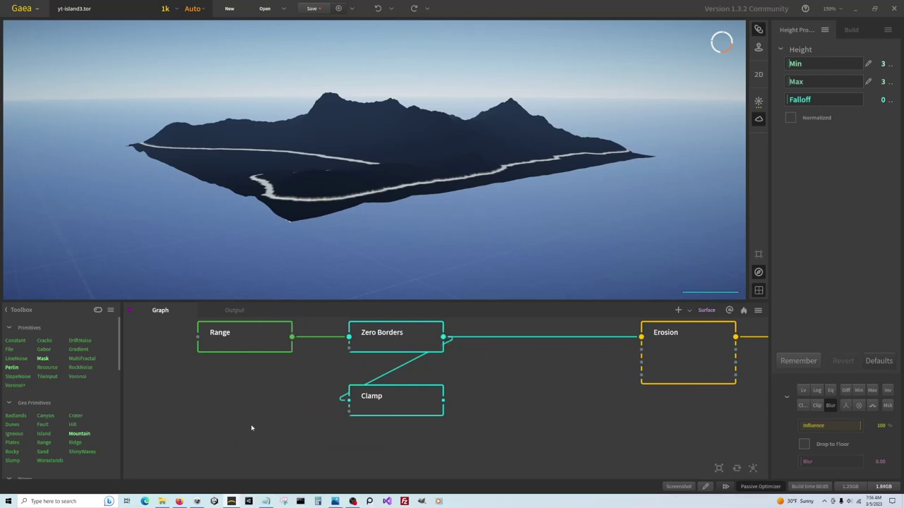
left_click_drag(282, 431, 279, 407)
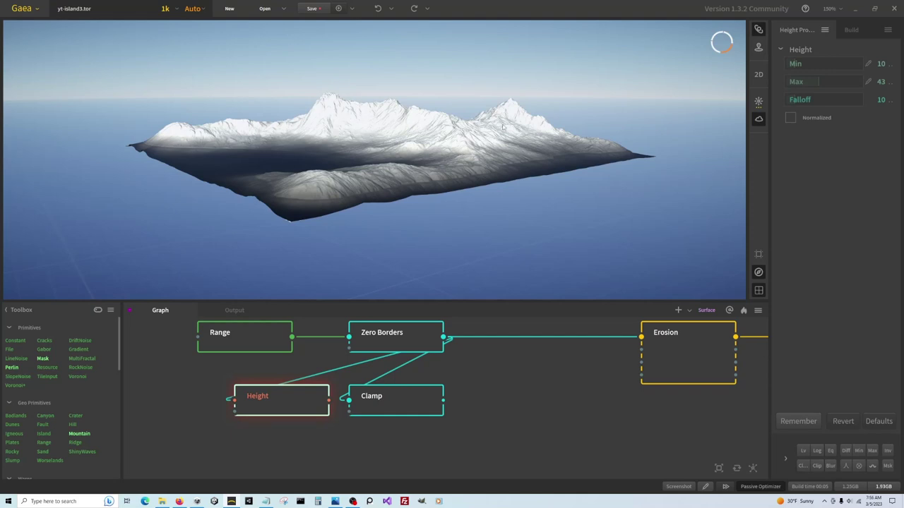
- Set the new Height node's Min to 23 and its Falloff to 5
left_click(804, 64)
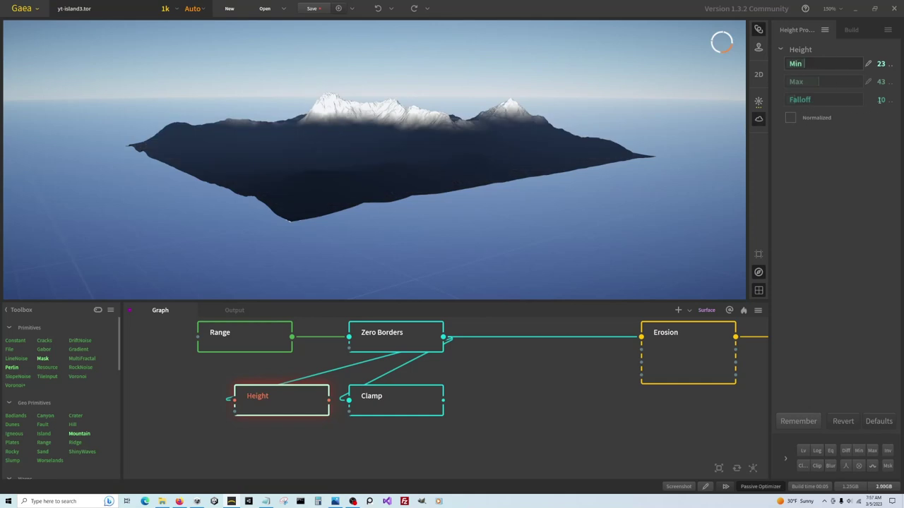
left_click(880, 99)
type("5")
key("Return")
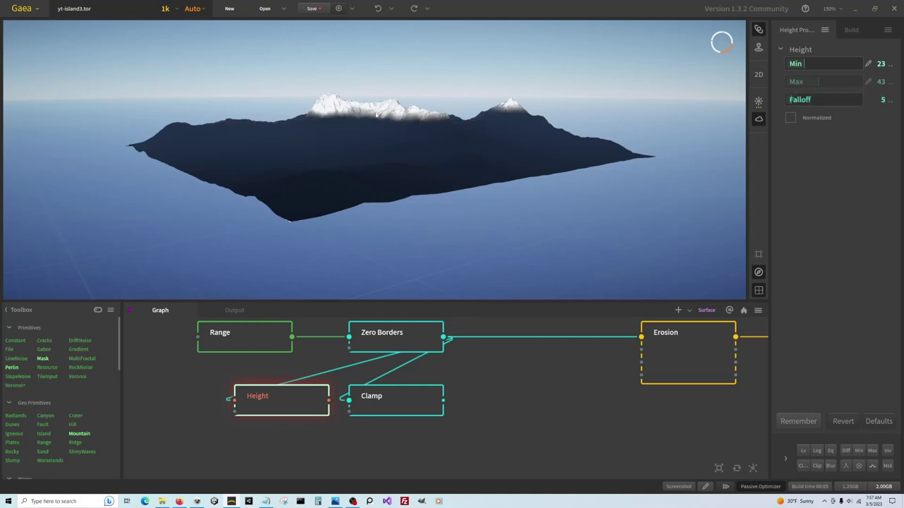
- Extend the Height mask further down the mountain slopes by setting its Min to 17
scroll(379, 116, "up", 5)
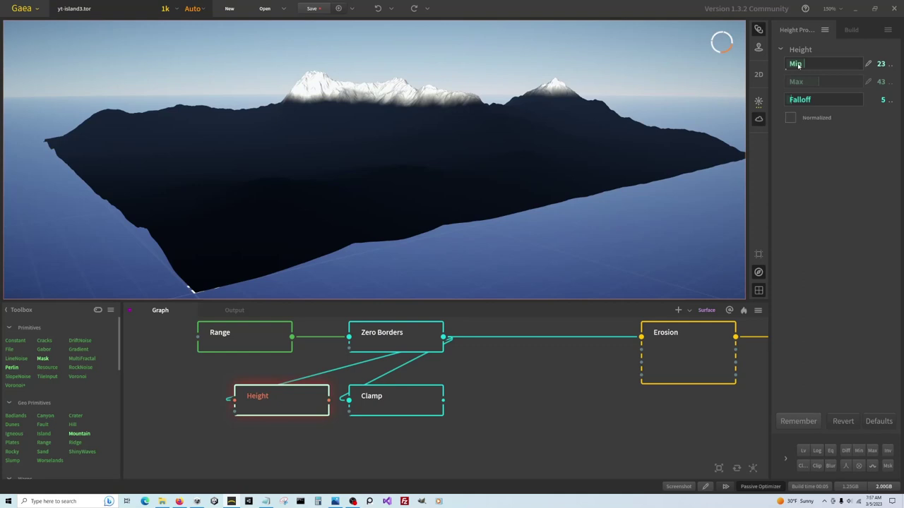
left_click(799, 64)
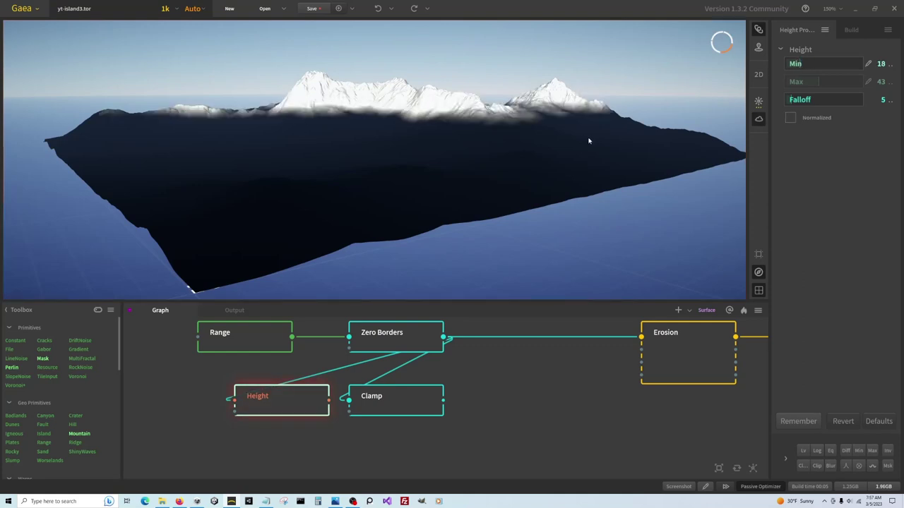
left_click(881, 63)
type("17")
key("Return")
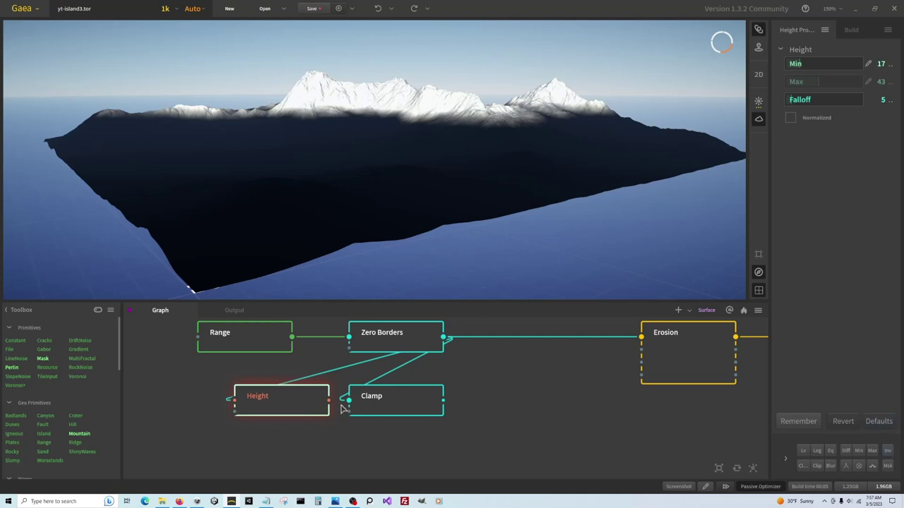
- Connect the Height output to the Clamp node's mask input and set the Clamp's Max to 19
left_click_drag(328, 401, 348, 412)
left_click(402, 409)
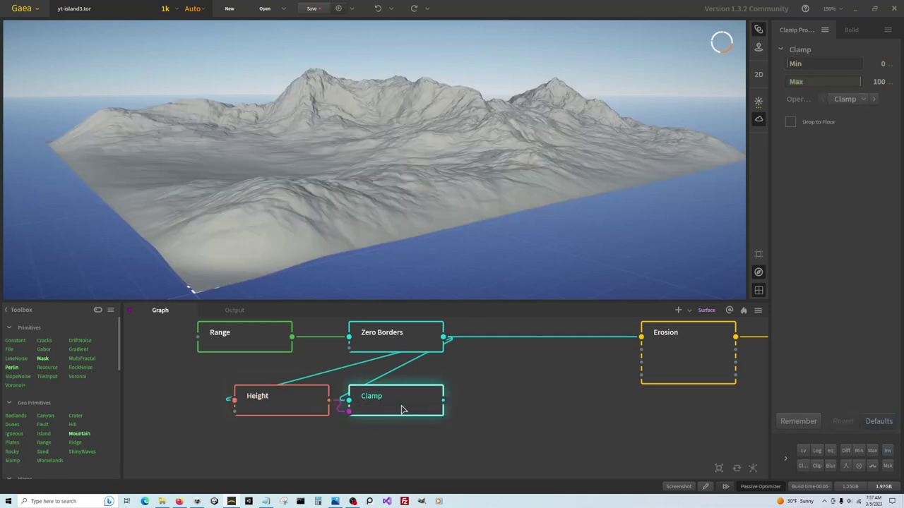
left_click(803, 85)
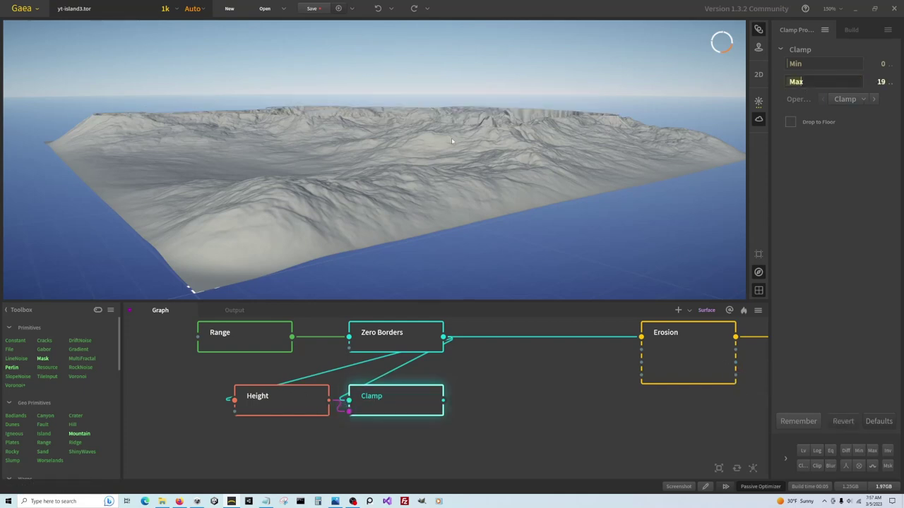
- Invert the Height mask and set the Clamp node's Max to 49
left_click(282, 405)
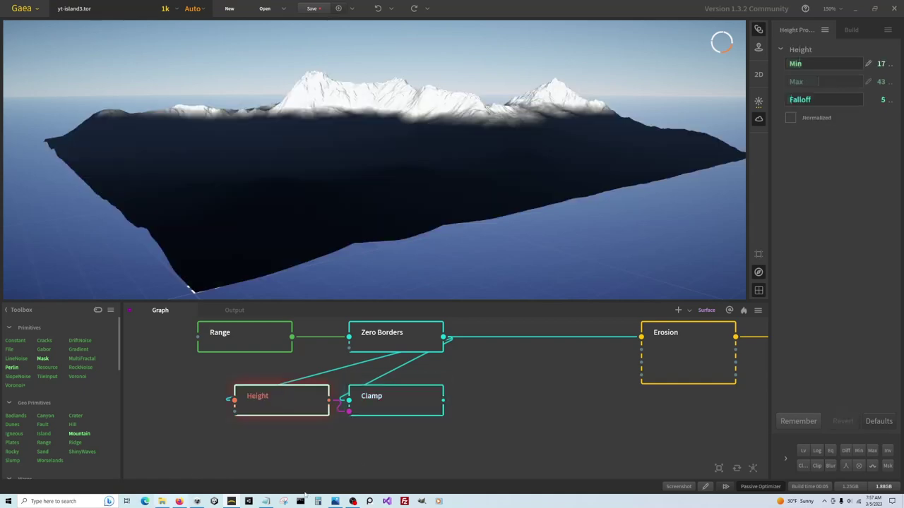
left_click(887, 450)
left_click(389, 406)
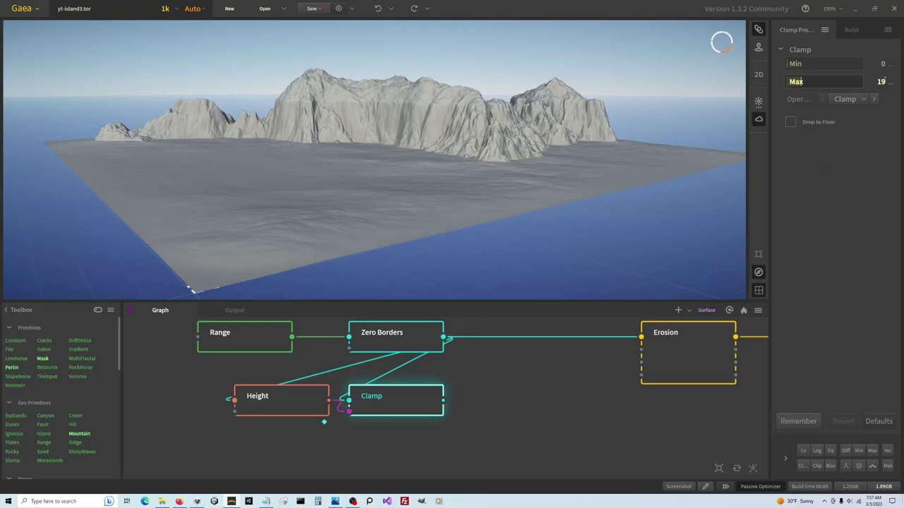
left_click(823, 82)
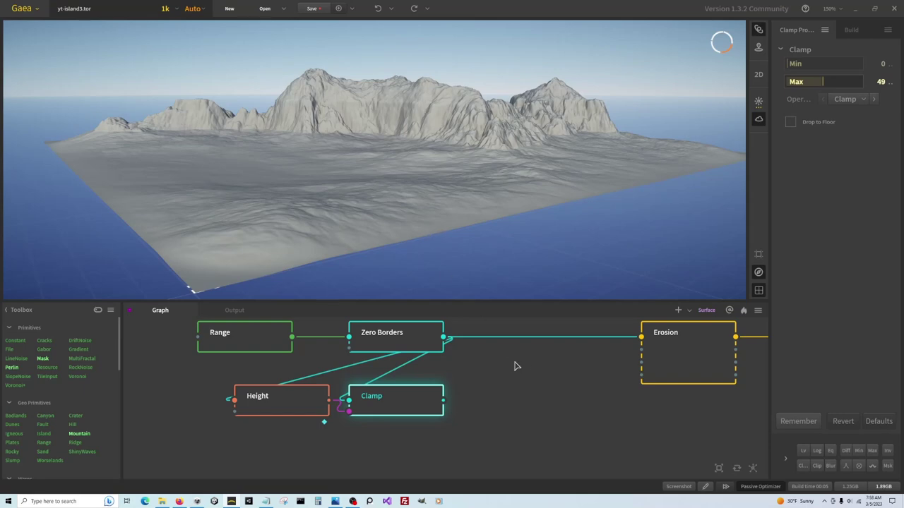
- Merge the Zero Borders and Clamp outputs in a new Combine node, and compare the previews of both inputs
left_click_drag(444, 337, 445, 401)
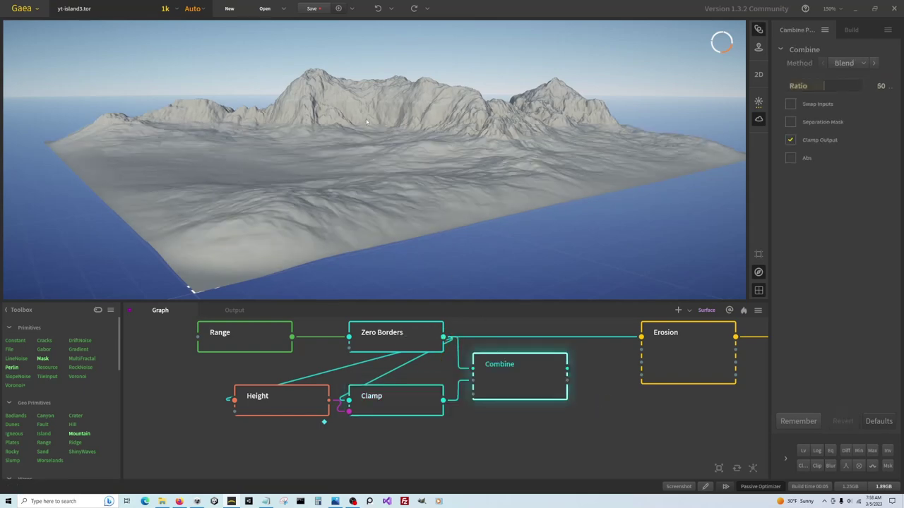
left_click(412, 340)
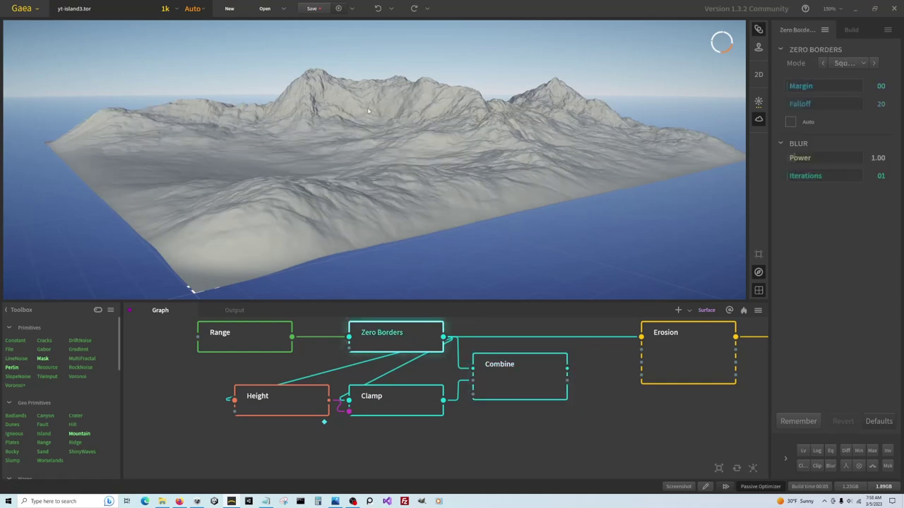
left_click(415, 404)
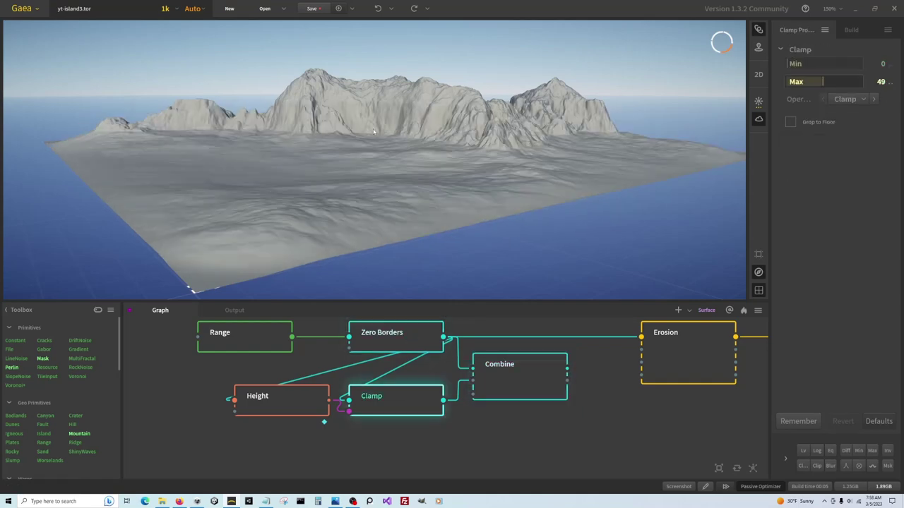
- Preview the Zero Borders output for comparison and set the Combine node's blend Ratio to 44
left_click(431, 340)
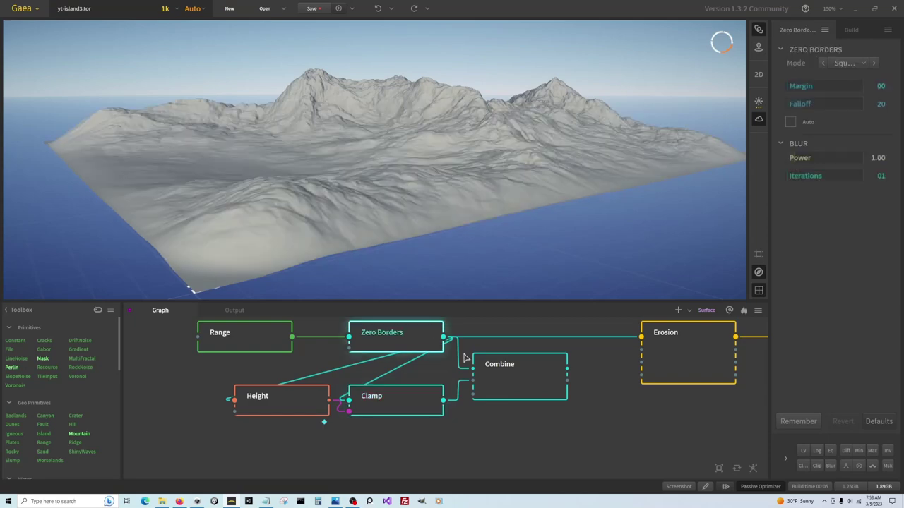
left_click(509, 373)
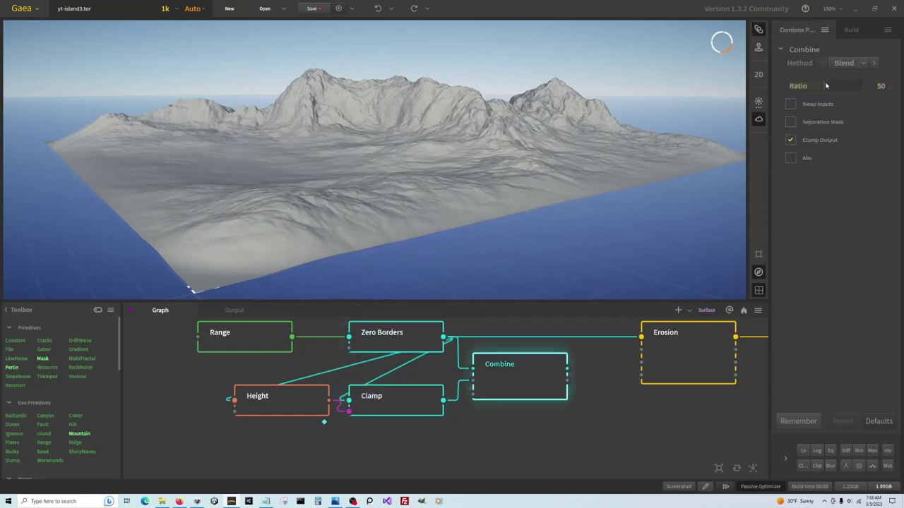
left_click_drag(826, 85, 849, 86)
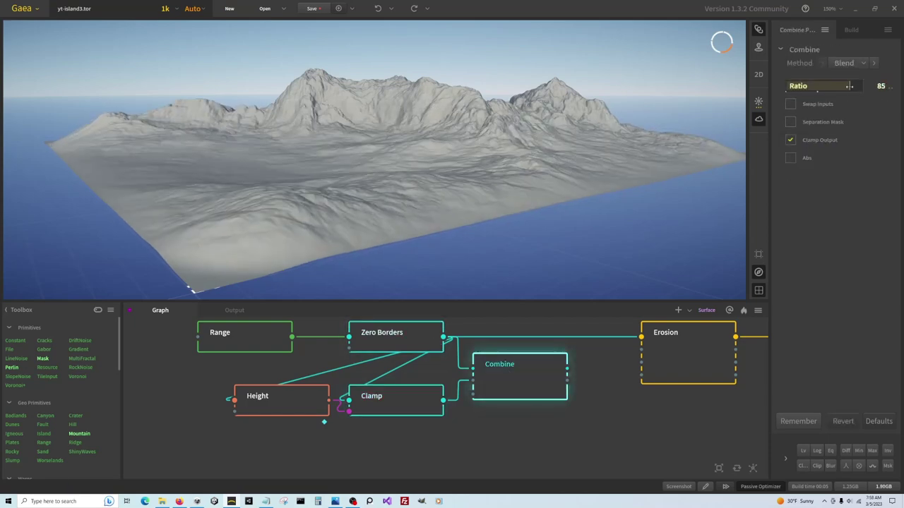
left_click(840, 87)
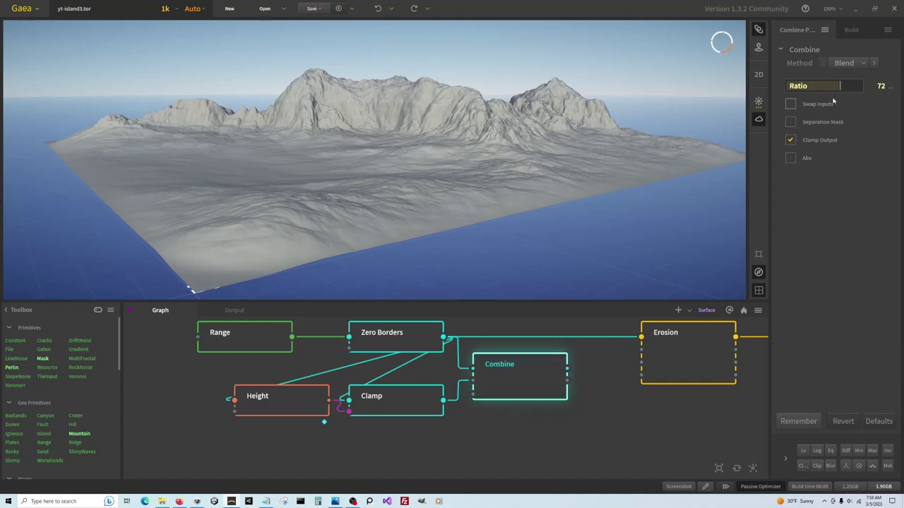
left_click(859, 88)
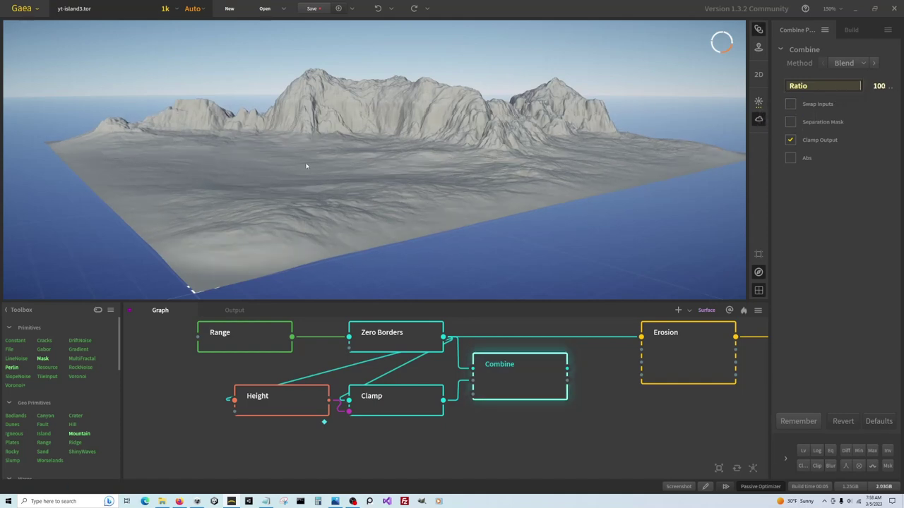
left_click(827, 87)
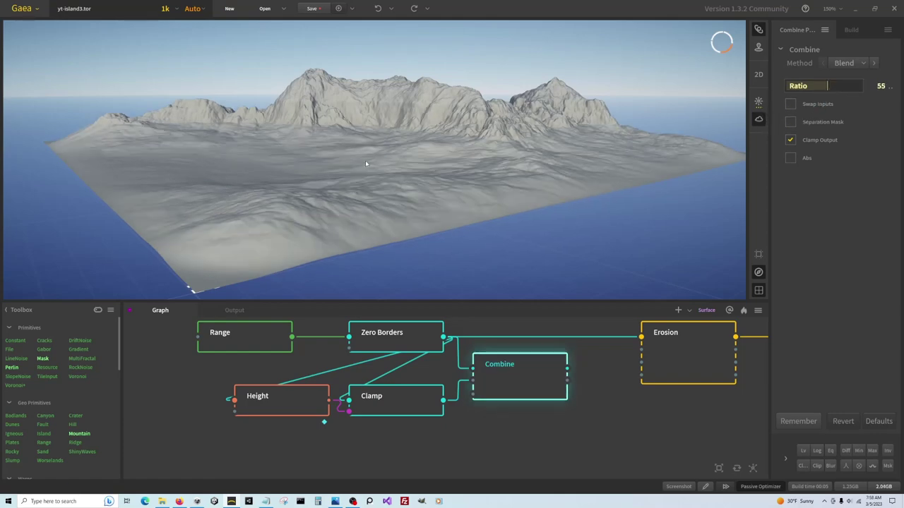
mouse_move(482, 124)
left_mouse_down()
mouse_move(561, 152)
mouse_move(501, 158)
mouse_move(516, 154)
left_mouse_up()
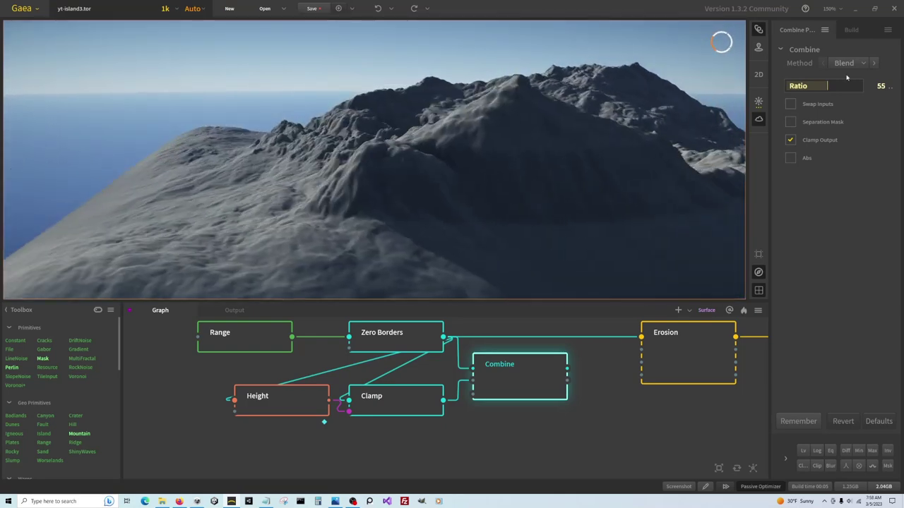
left_click(825, 87)
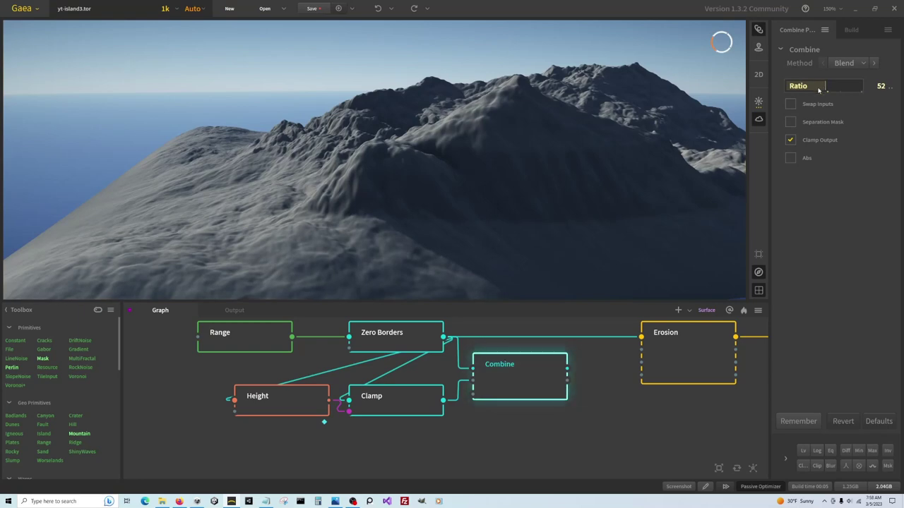
left_click(818, 88)
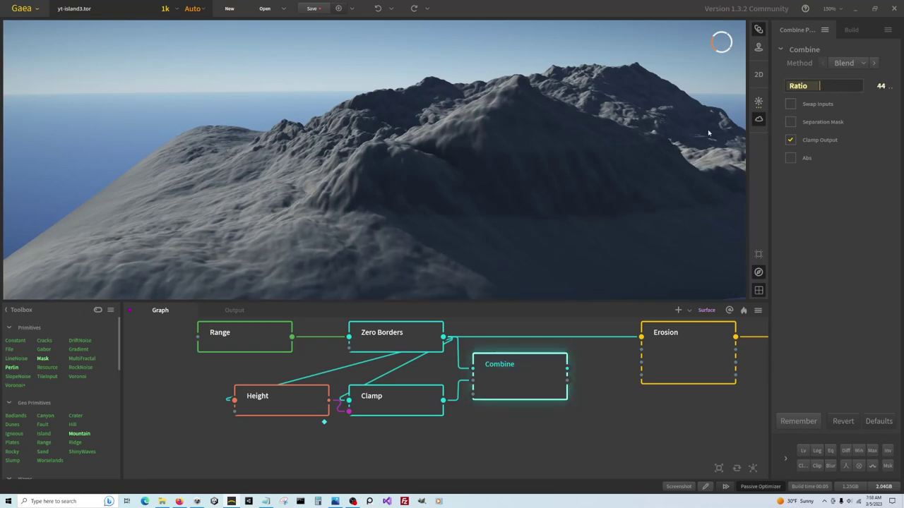
- Inspect the blended terrain from the opposite side and compare the Zero Borders preview with the Combine preview
left_click_drag(665, 141, 477, 161)
scroll(478, 161, "down", 5)
left_click_drag(480, 212, 513, 301)
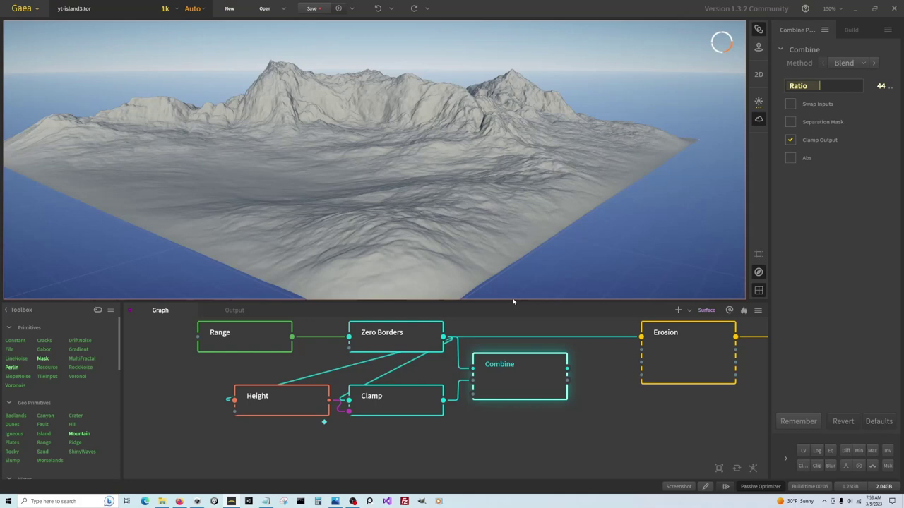
left_click(411, 333)
left_click(526, 365)
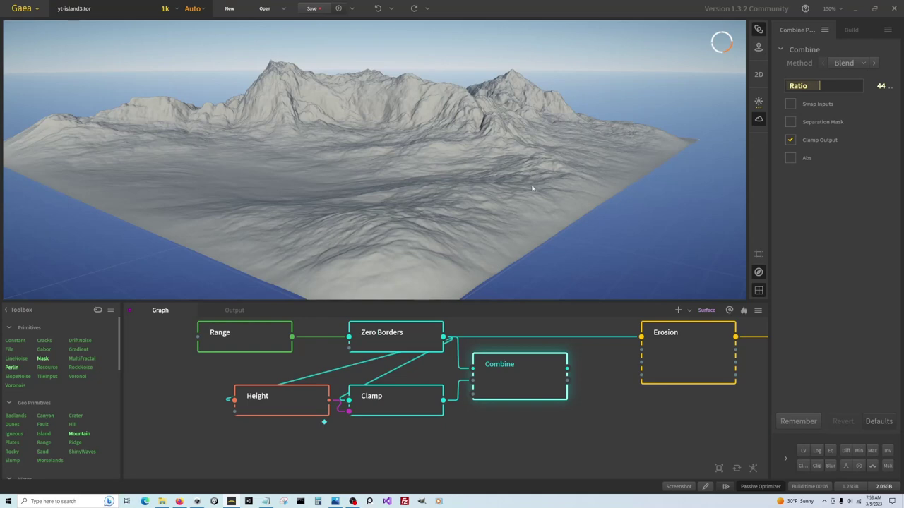
- Preview the Sea node and connect the Combine node's output to the Erosion node's input
scroll(235, 375, "down", 2)
scroll(547, 381, "up", 1)
scroll(309, 398, "down", 2)
scroll(312, 345, "down", 1)
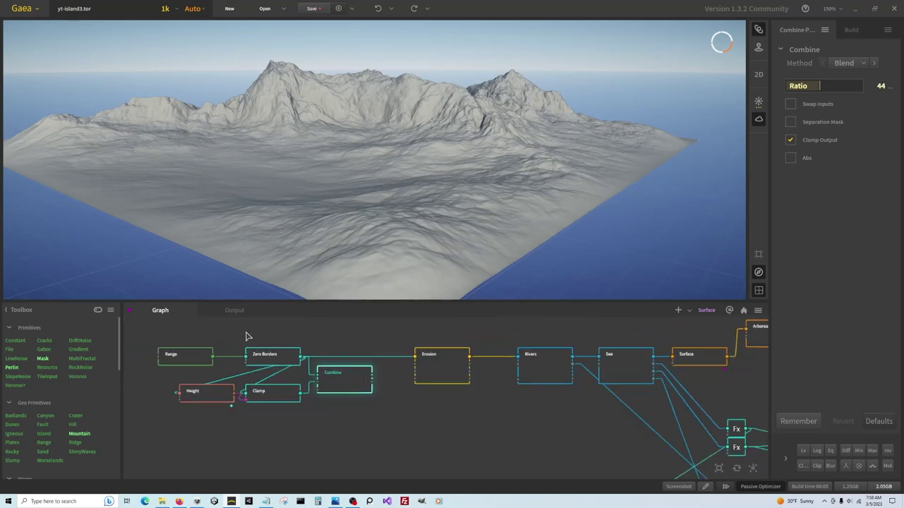
scroll(236, 375, "down", 1)
left_click(568, 370)
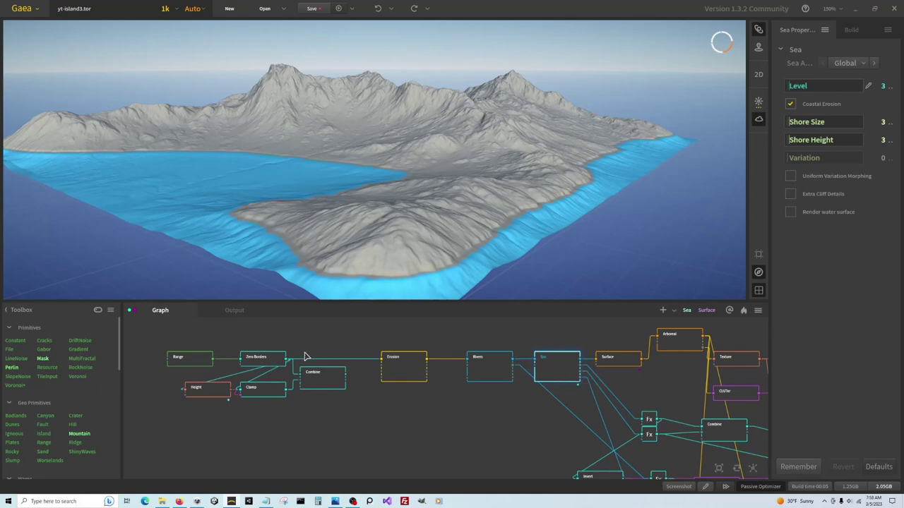
left_click_drag(344, 374, 382, 359)
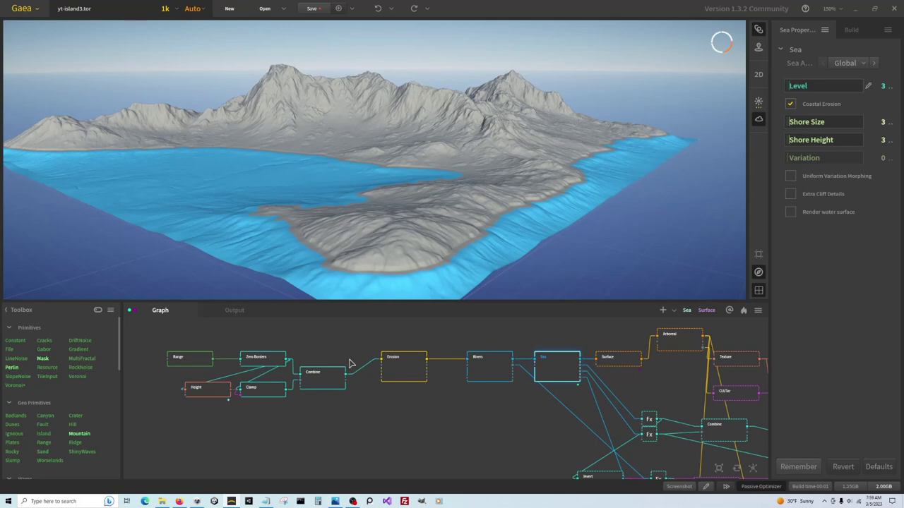
- Compare the Sea and Surface previews, and add a Snowfall node fed by the Surface node
scroll(230, 386, "right", 2)
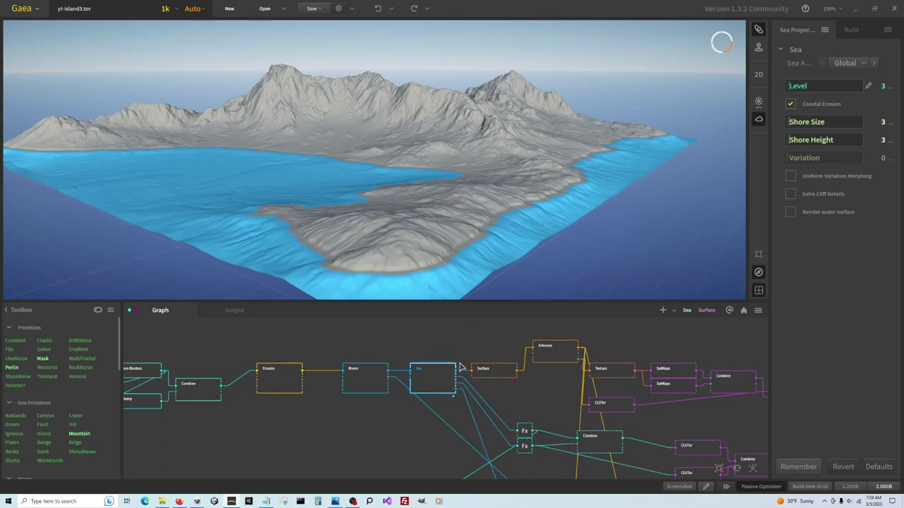
left_click(507, 373)
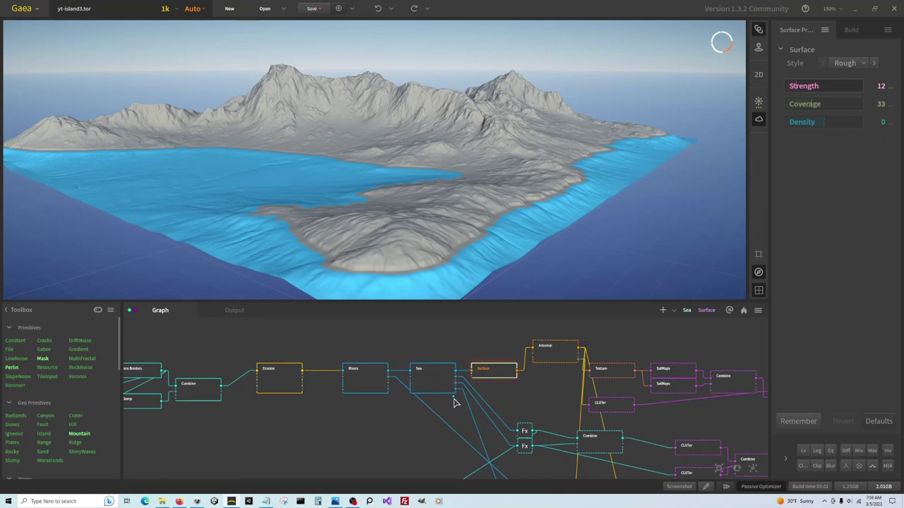
left_click(443, 383)
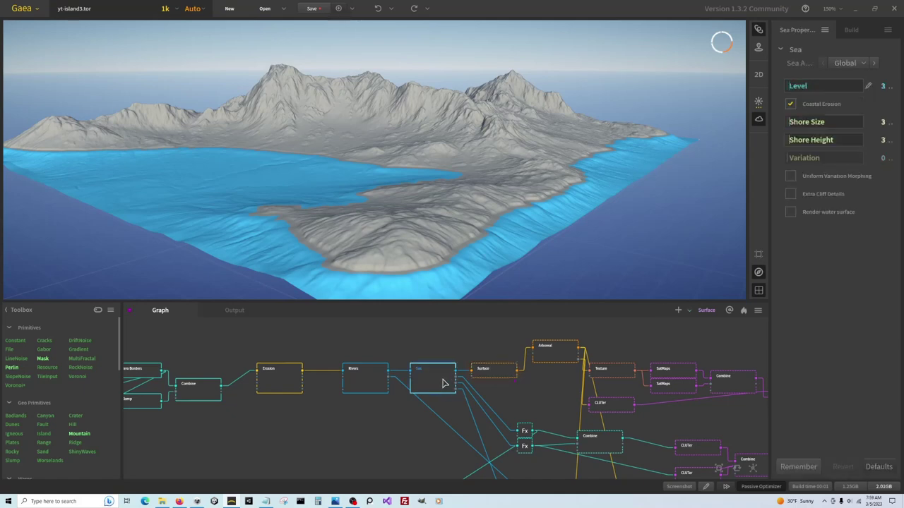
left_click(494, 374)
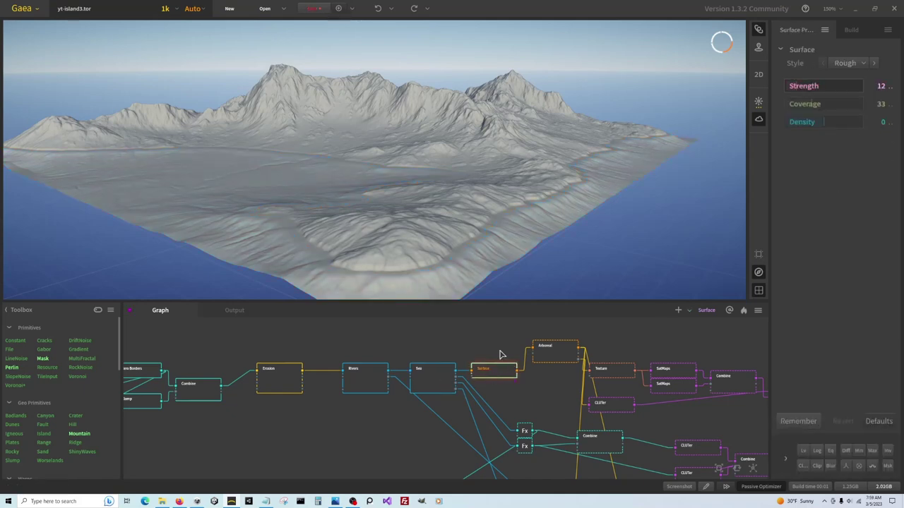
right_click(531, 331)
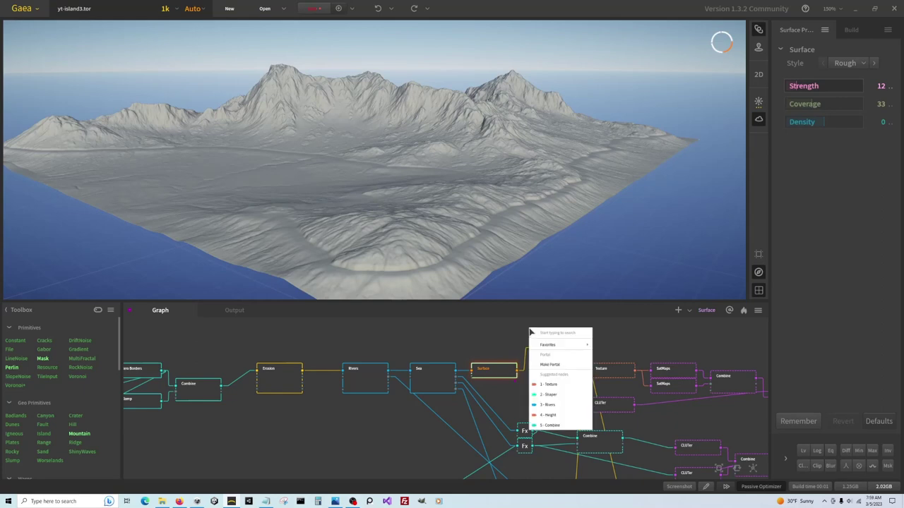
type("snow")
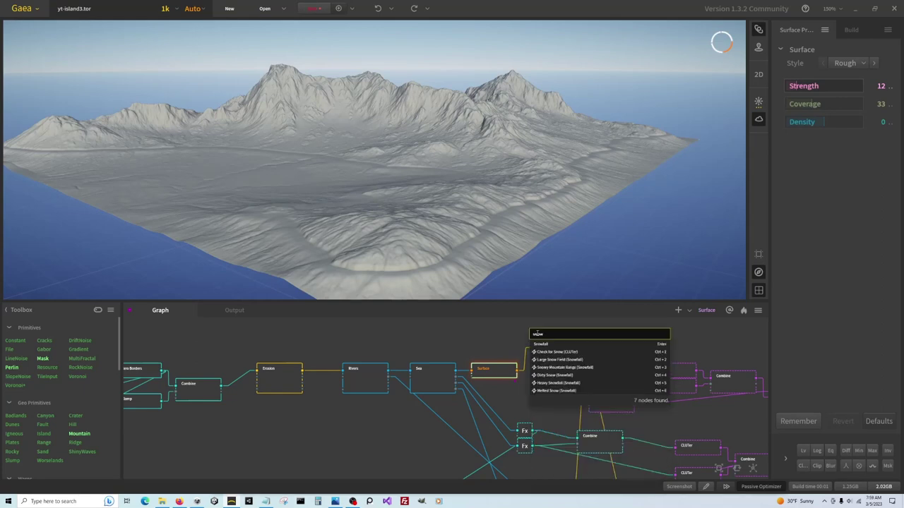
key("Return")
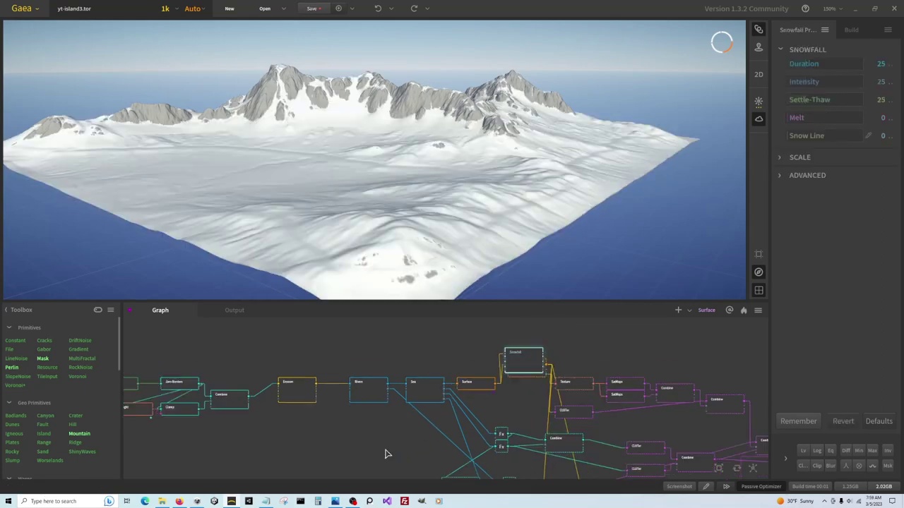
- Place the Snowfall node above Arboreal, set its Snow Line to 23, and check the snow on the peaks
scroll(385, 454, "down", 2)
scroll(571, 373, "up", 3)
mouse_move(446, 372)
left_mouse_down()
mouse_move(446, 358)
mouse_move(437, 363)
left_mouse_up()
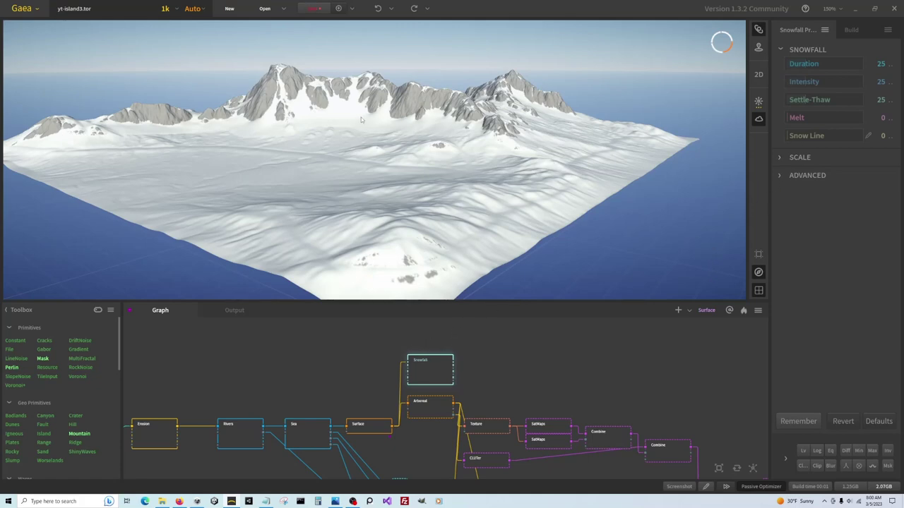
left_click(801, 136)
left_click(805, 135)
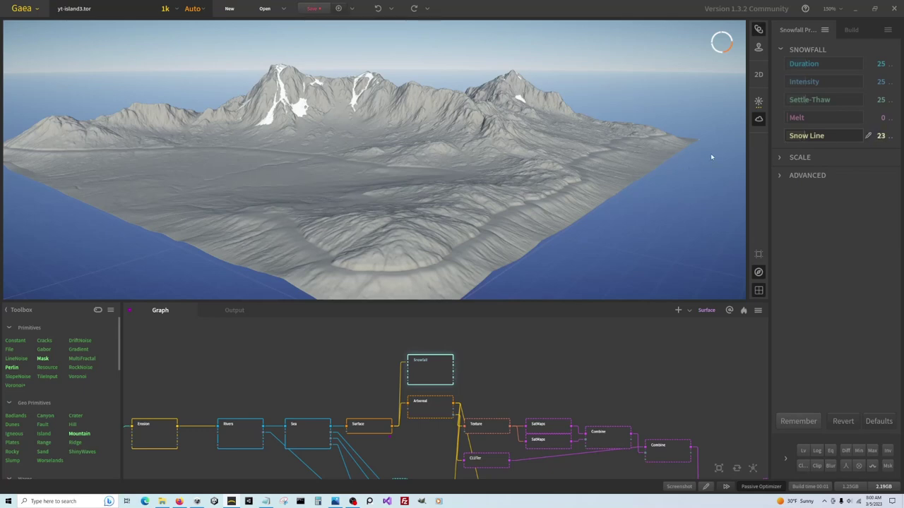
left_click_drag(673, 199, 604, 356)
left_click(603, 355)
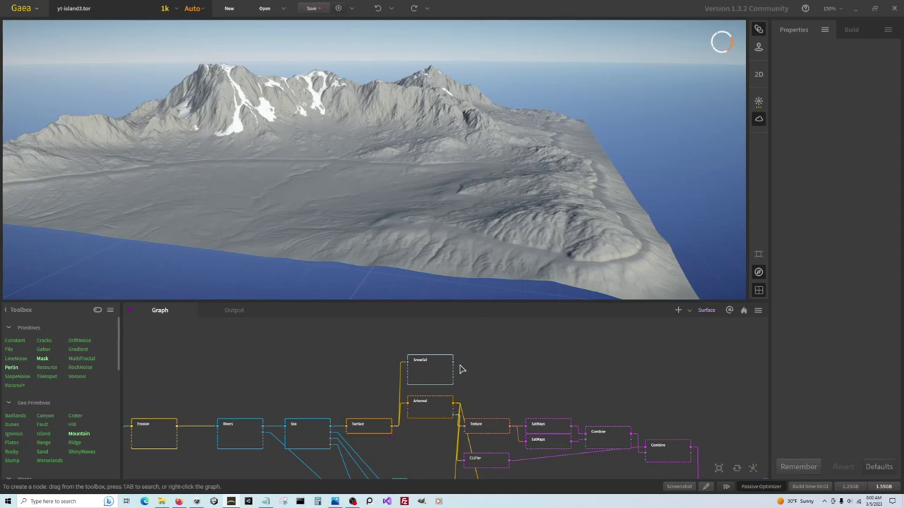
- Look at the Surface layer's Output view and return to an overview of the whole node graph
left_click(240, 310)
left_click(159, 310)
scroll(431, 415, "down", 3)
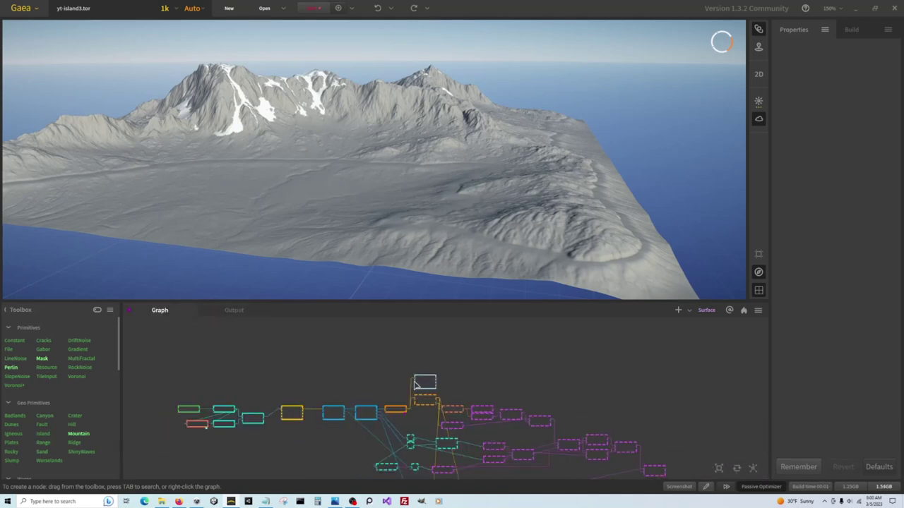
left_click(233, 310)
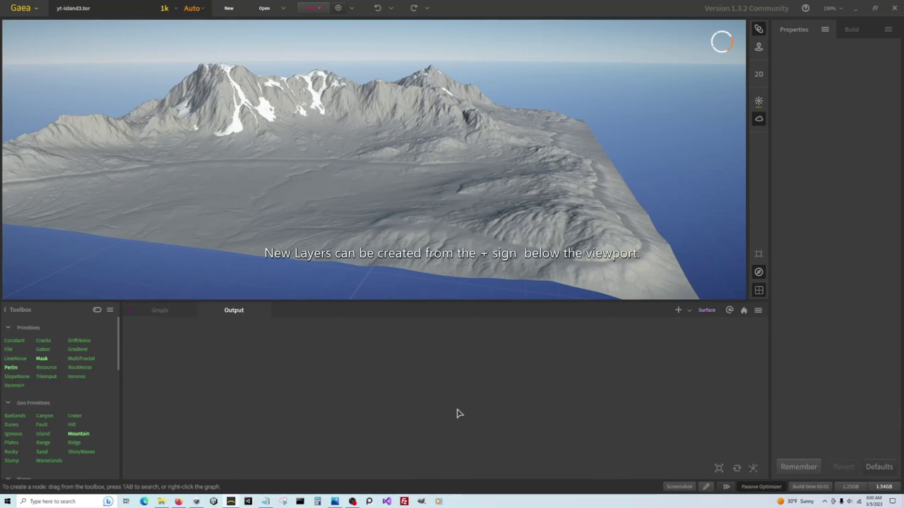
left_click(162, 312)
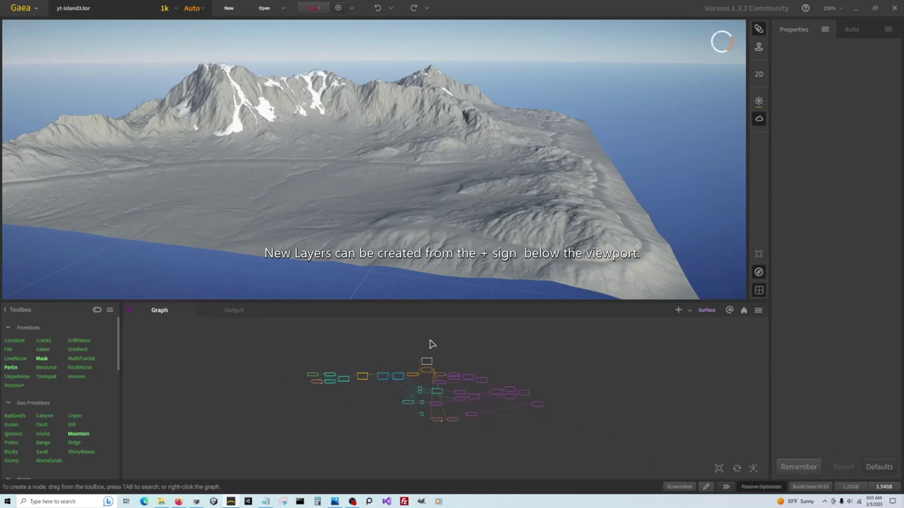
- Make a portal from the Snowfall node's Hard output and view that portal's options
scroll(429, 383, "up", 3)
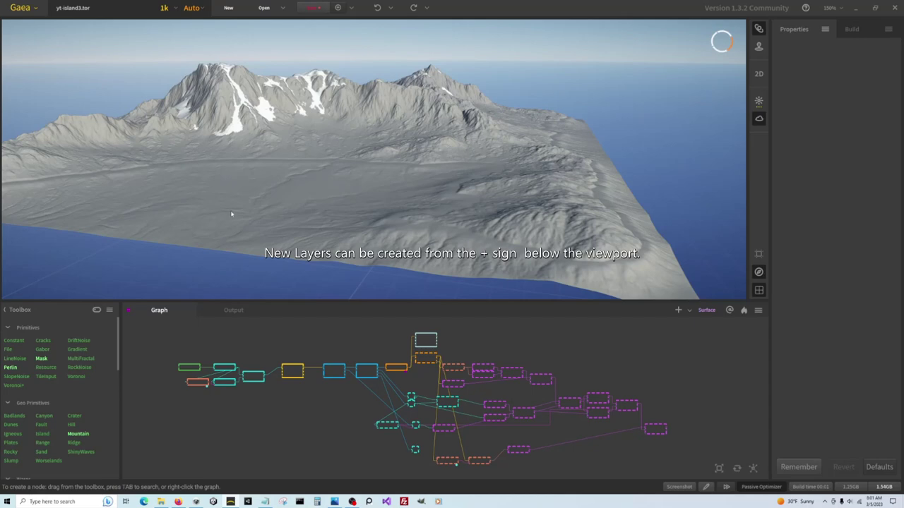
scroll(440, 357, "up", 5)
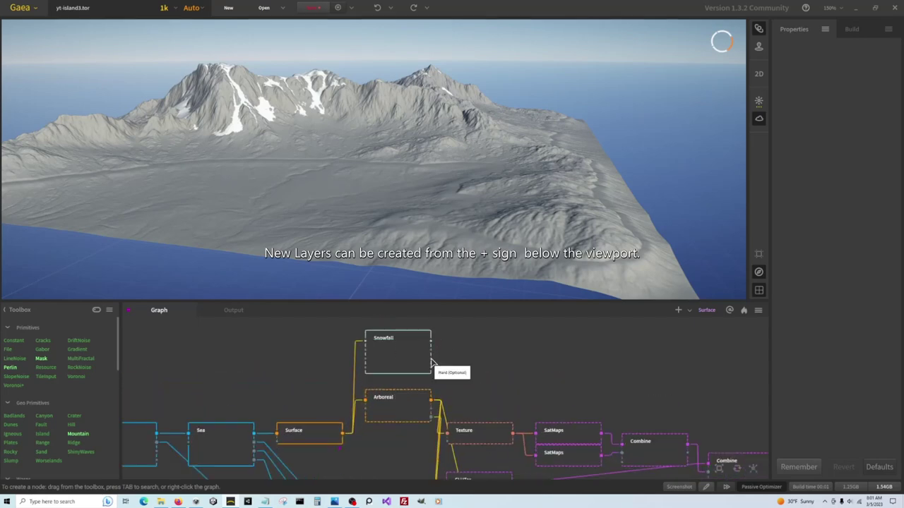
left_click_drag(432, 362, 516, 368)
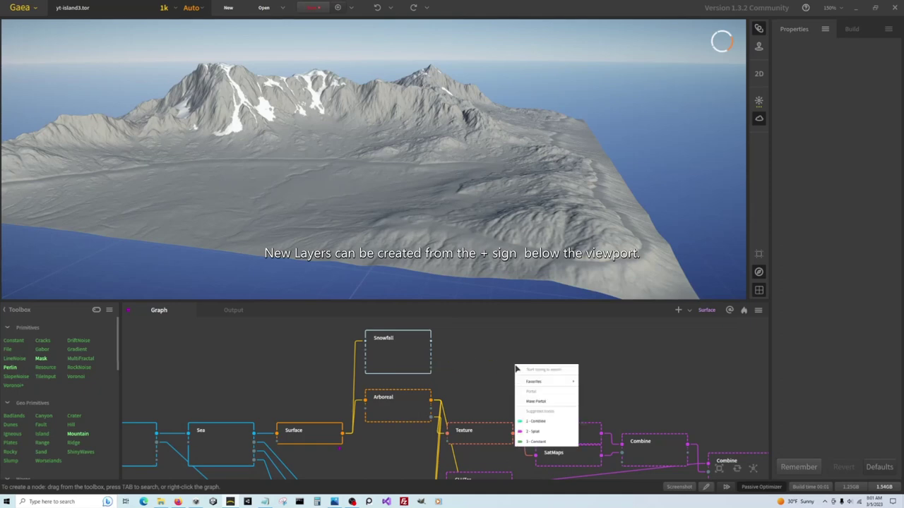
left_click(538, 401)
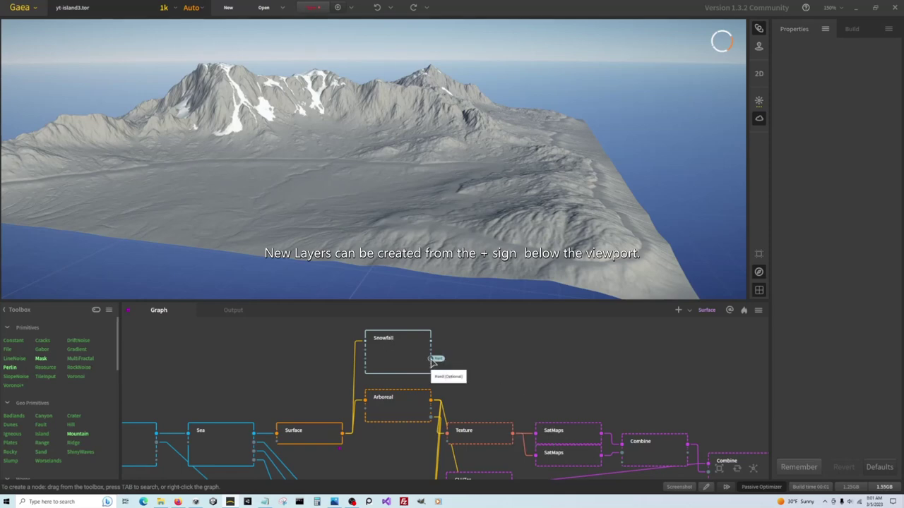
left_click_drag(434, 360, 619, 359)
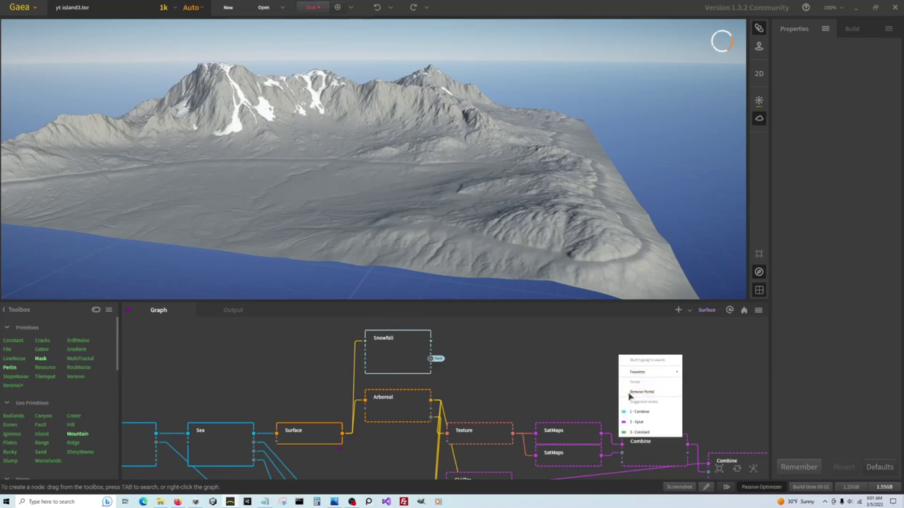
left_click(502, 380)
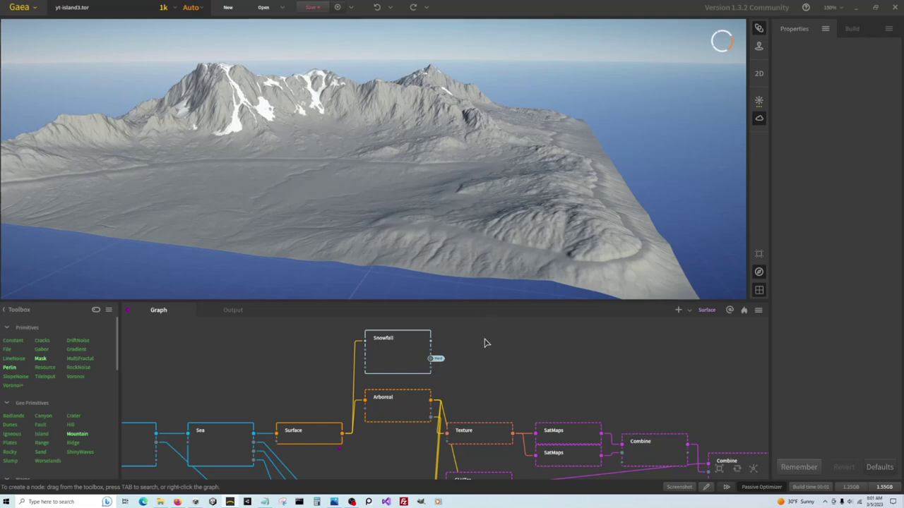
- Make a portal from the Surface node's main output
scroll(484, 343, "down", 1)
left_click(351, 424)
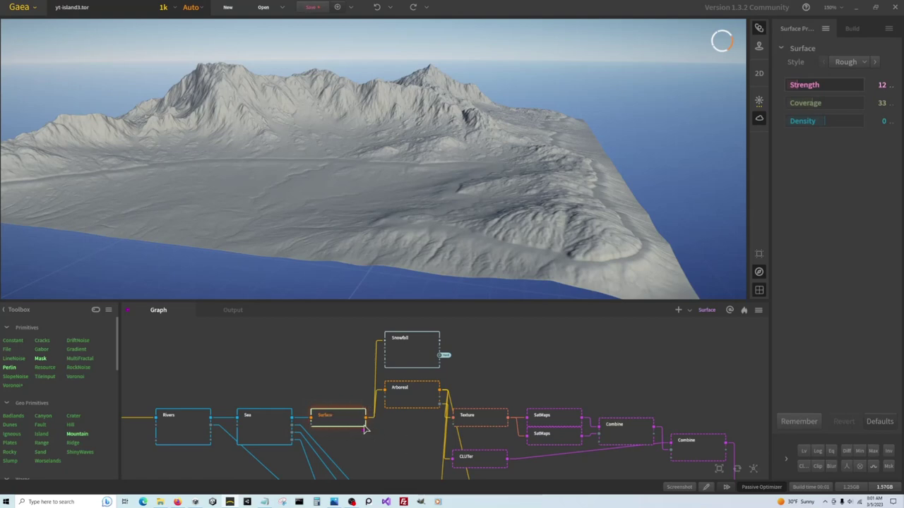
left_click_drag(365, 420, 506, 377)
left_click(516, 409)
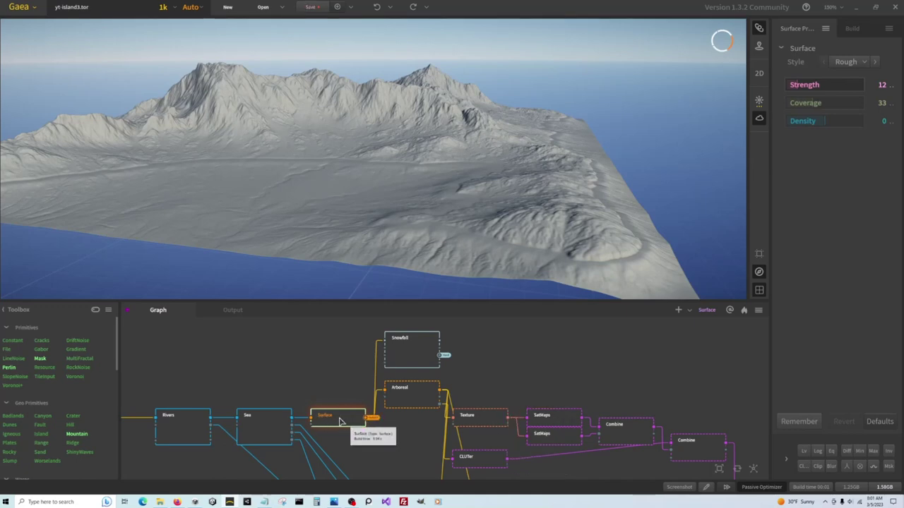
- Rename the Surface node as Heightmap
right_click(339, 419)
left_click(372, 231)
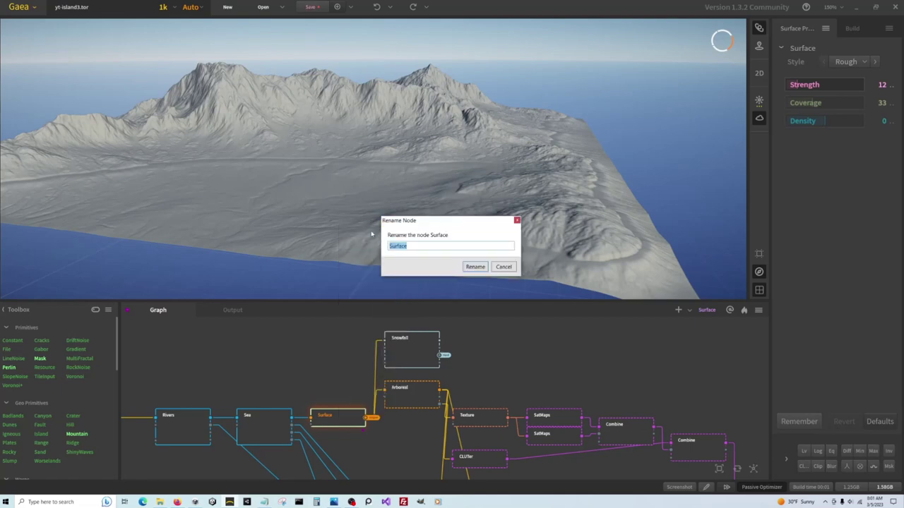
type("Heightmap")
key("Return")
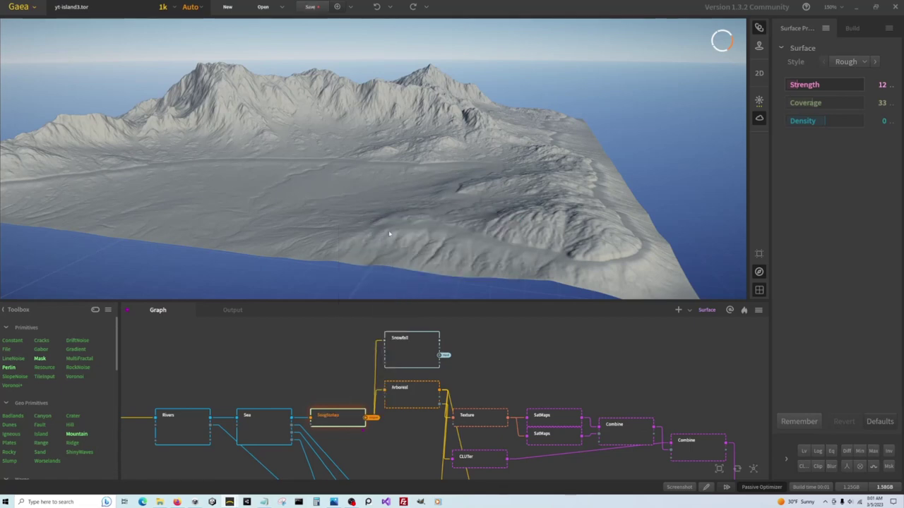
- Make a portal from the output of the Height node at the bottom of the graph
scroll(515, 365, "down", 5)
scroll(464, 392, "up", 4)
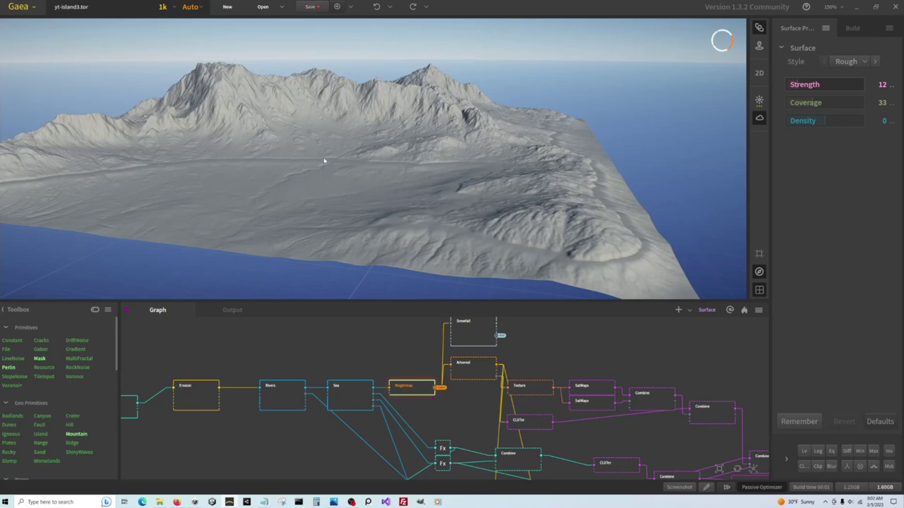
left_click_drag(375, 399, 484, 409)
left_click(518, 339)
scroll(319, 369, "down", 5)
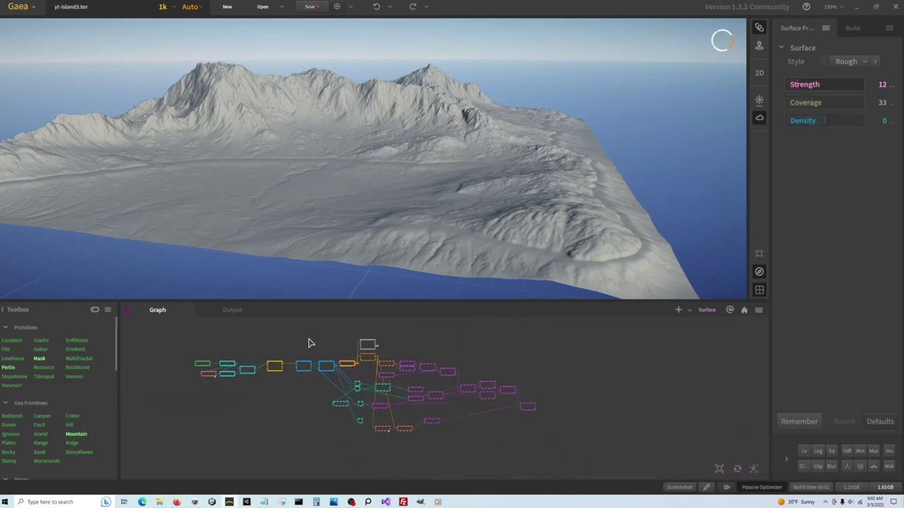
scroll(377, 438, "up", 5)
left_click(438, 434)
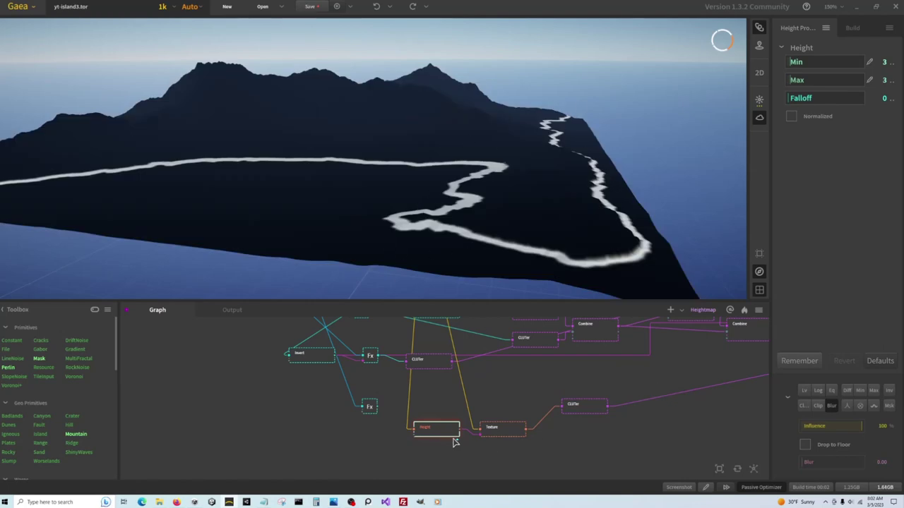
left_click_drag(460, 433, 529, 387)
key("Escape")
- Rename the Height node as Beach
right_click(440, 433)
left_click(476, 247)
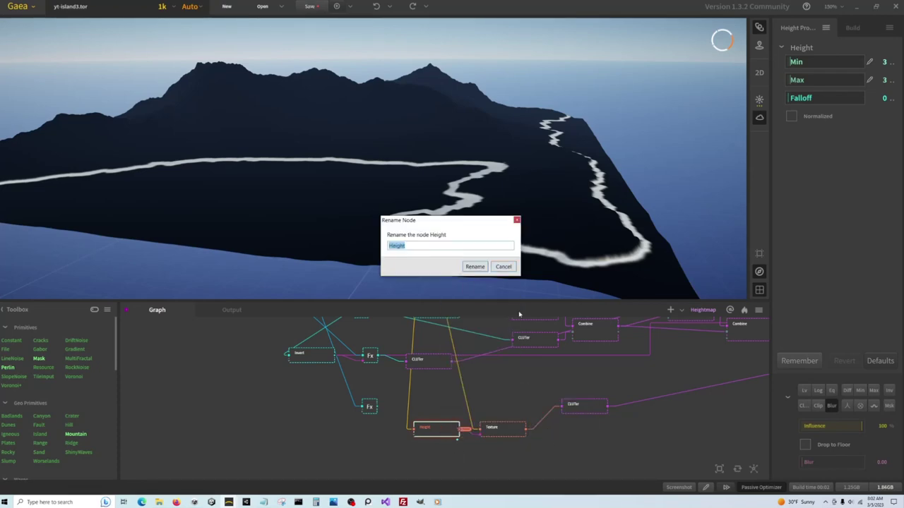
type("Beach")
key("Return")
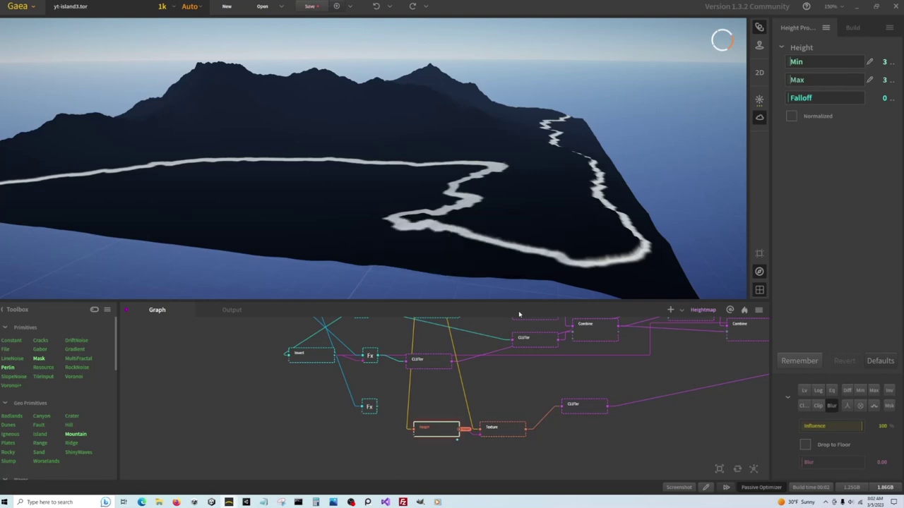
- Make portals from the Sea node's Sea output and the Rivers node's Depth output
scroll(592, 412, "down", 3)
scroll(418, 318, "up", 5)
left_click_drag(387, 349, 534, 420)
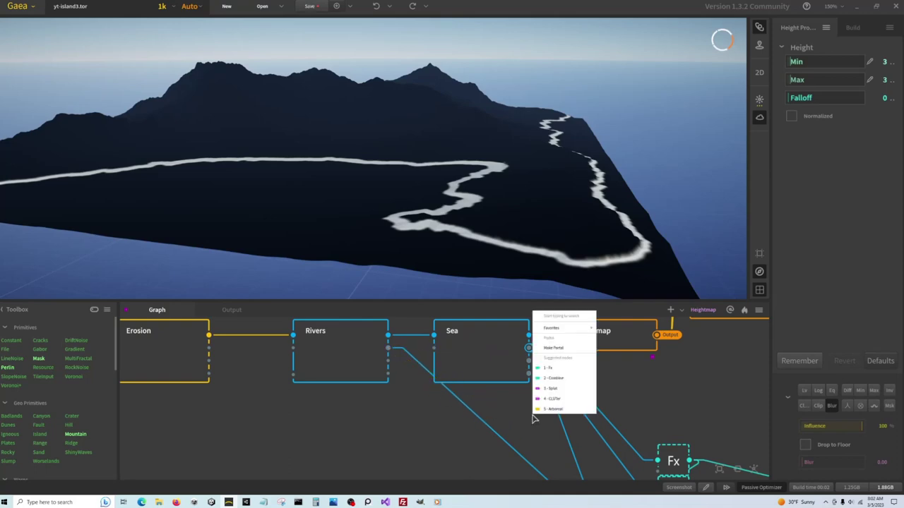
left_click(567, 350)
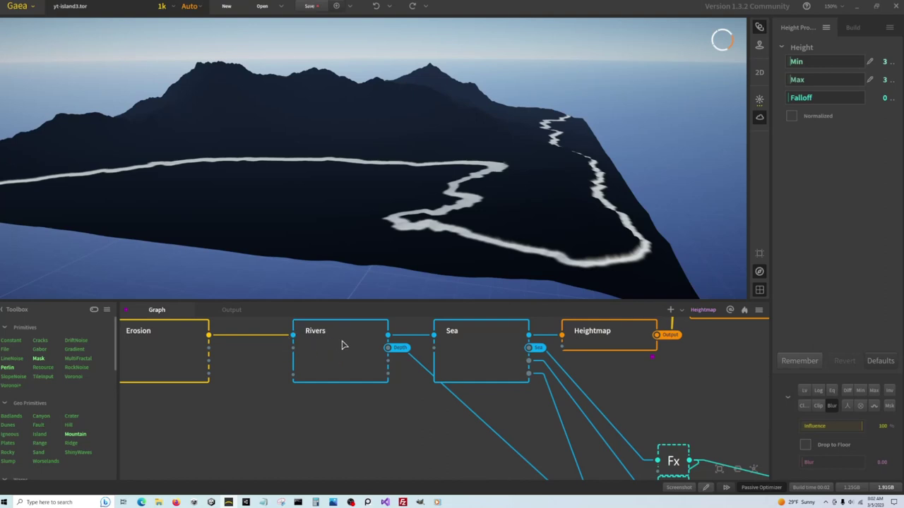
- Open the Output graph and add an Fx node to it
scroll(250, 370, "down", 4)
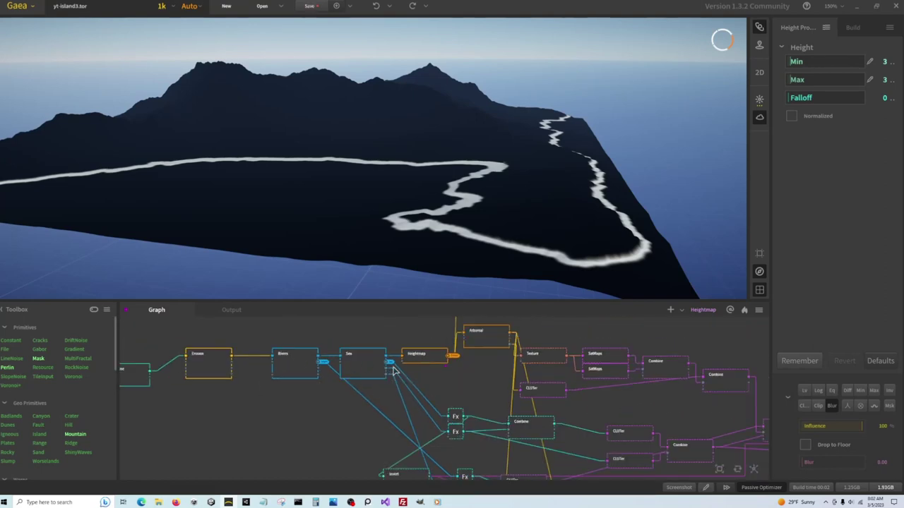
scroll(469, 424, "down", 2)
scroll(346, 331, "down", 1)
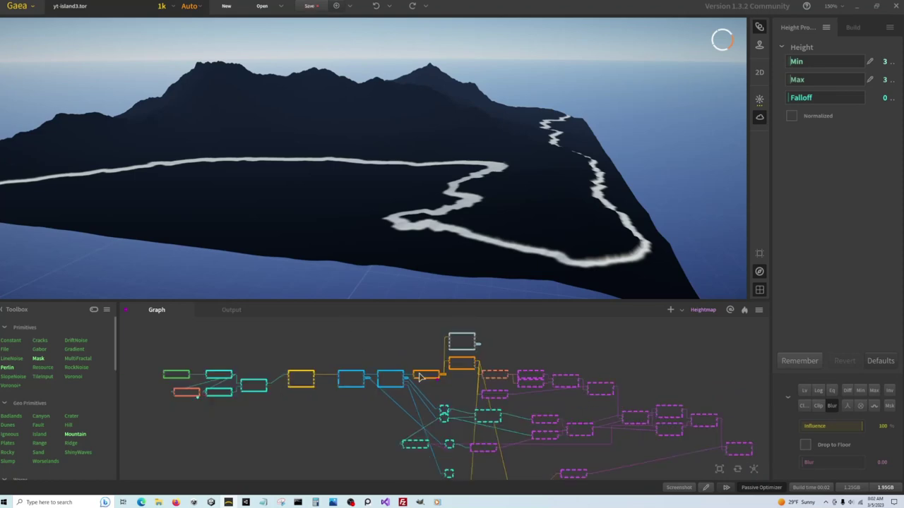
left_click(226, 311)
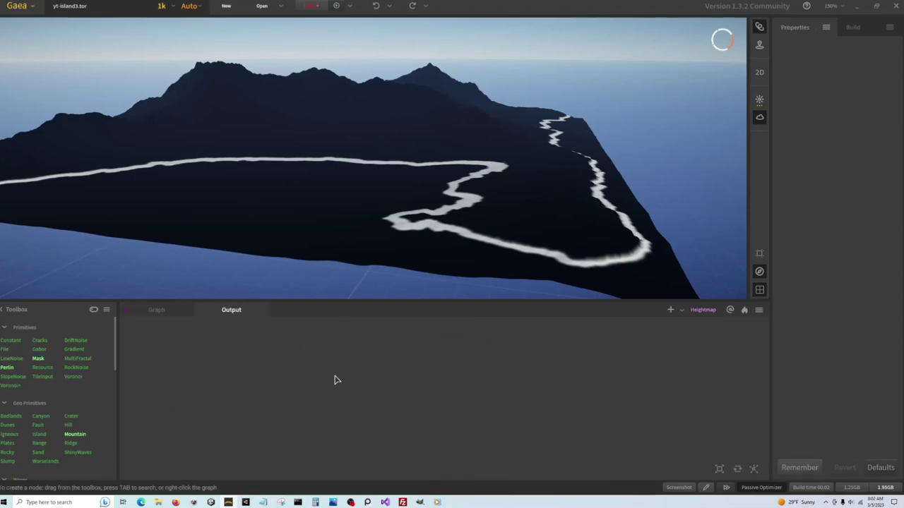
right_click(277, 360)
type("fx")
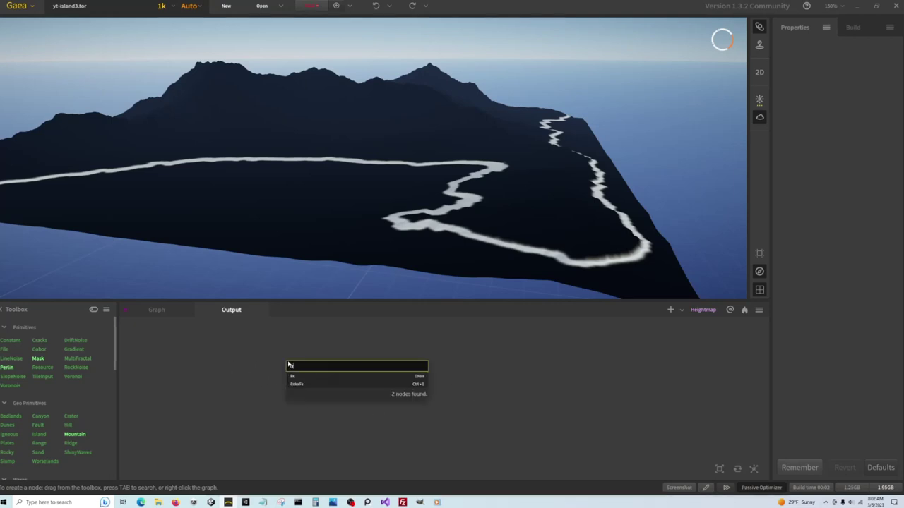
left_click(292, 375)
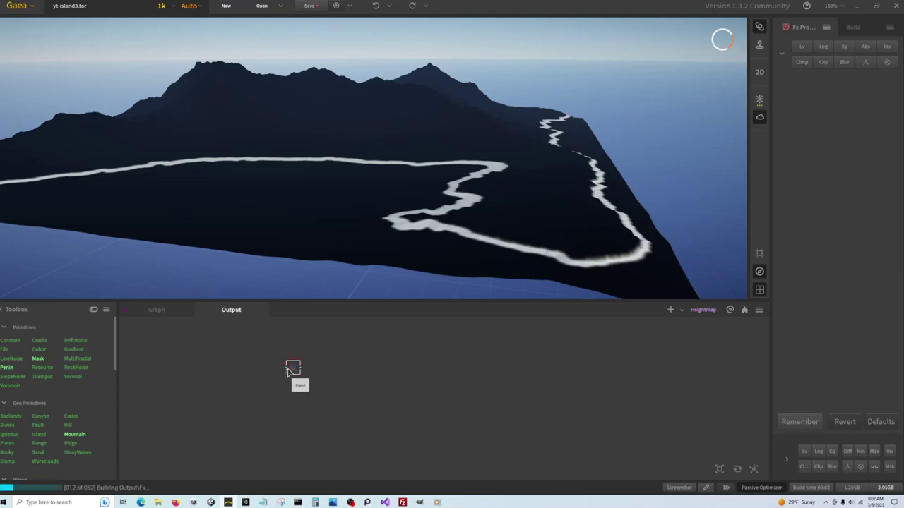
- Connect the Fx node's input to the Heightmap portal
left_click_drag(285, 365, 183, 363)
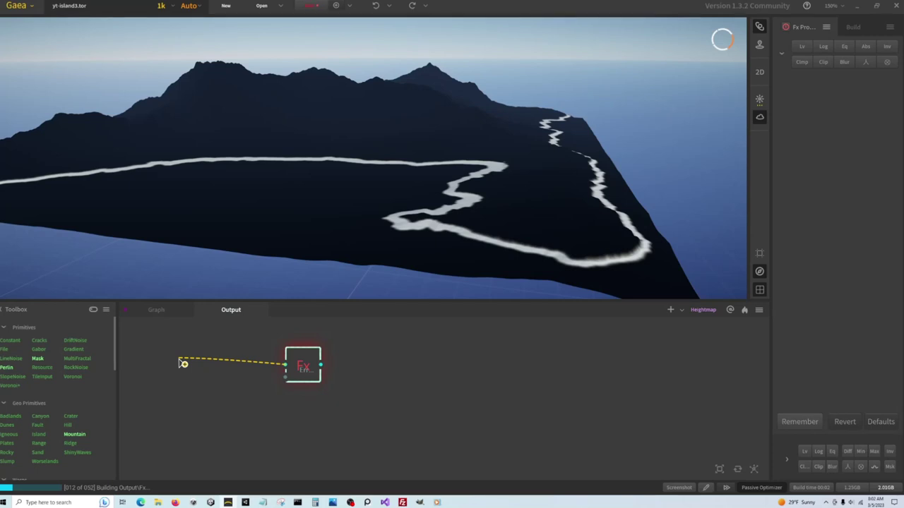
left_click_drag(183, 363, 183, 364)
mouse_move(200, 387)
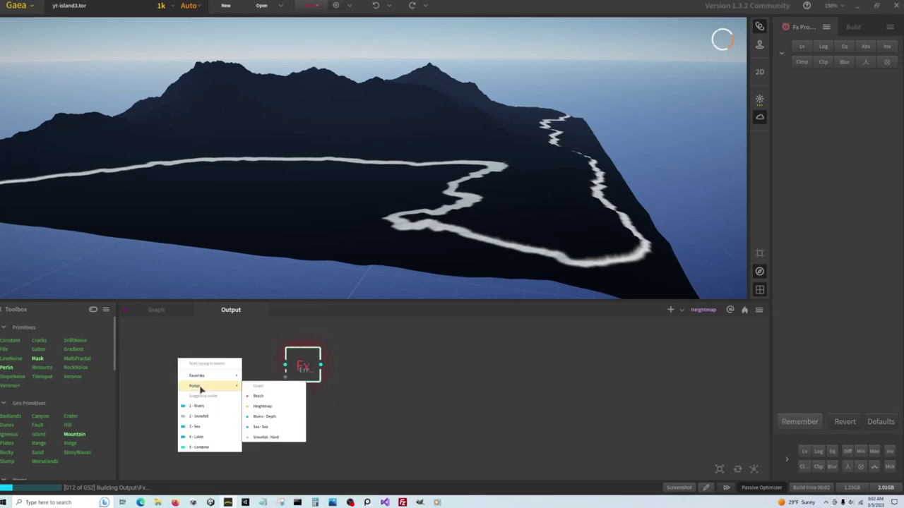
left_click(282, 407)
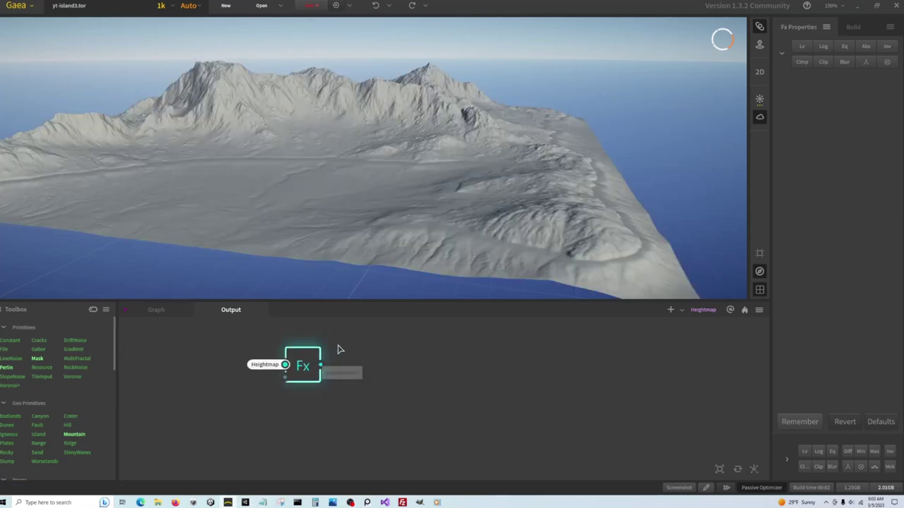
- Add a second Fx node below the first and connect its input to the Snowfall - Hard portal
scroll(340, 344, "down", 2)
scroll(333, 389, "up", 2)
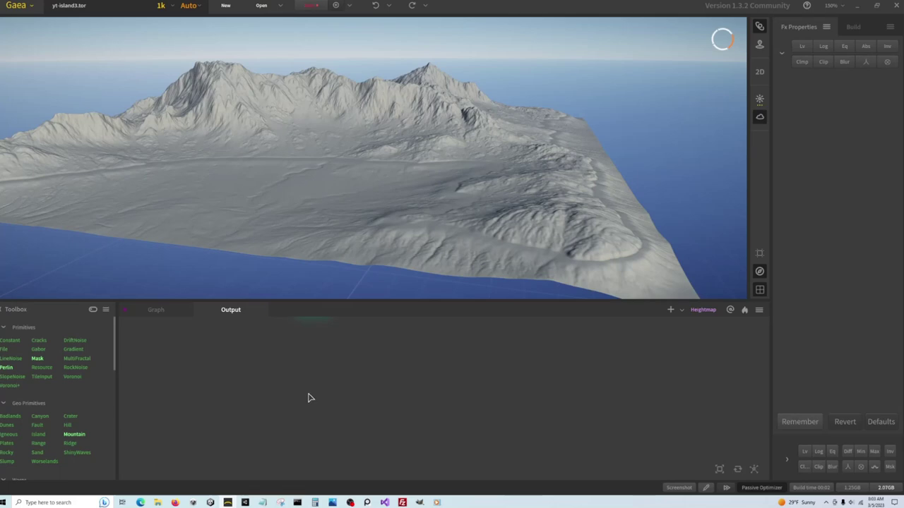
key("Tab")
type("fx")
key("Return")
left_click_drag(303, 392, 191, 385)
mouse_move(235, 413)
left_click(280, 460)
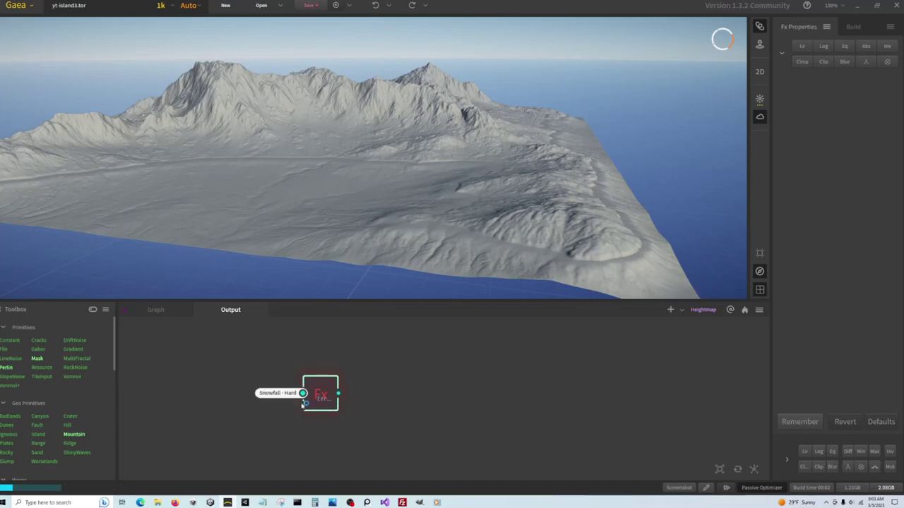
- Add a third Fx node below the Snowfall one and connect its input to the Beach portal
scroll(345, 356, "down", 2)
scroll(331, 393, "up", 2)
left_click(331, 393)
key("Tab")
type("fx")
left_click(325, 407)
right_click(187, 374)
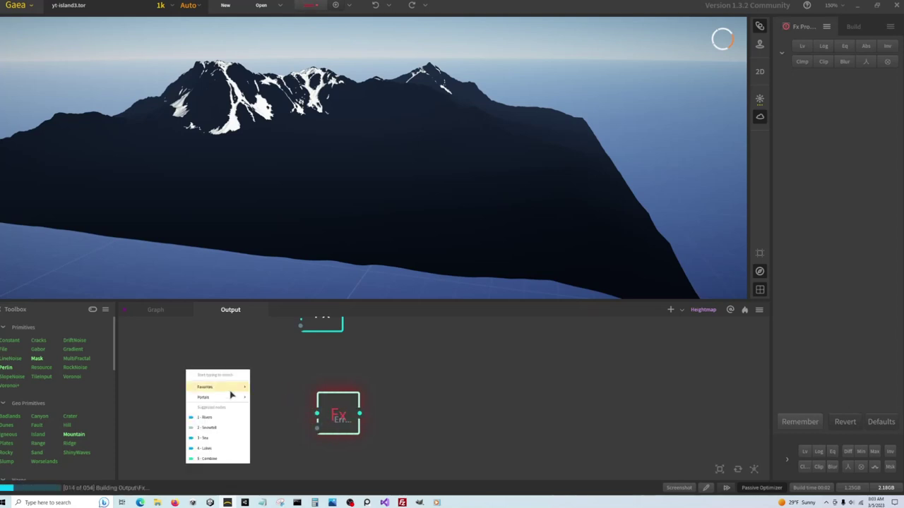
mouse_move(231, 398)
left_click(292, 409)
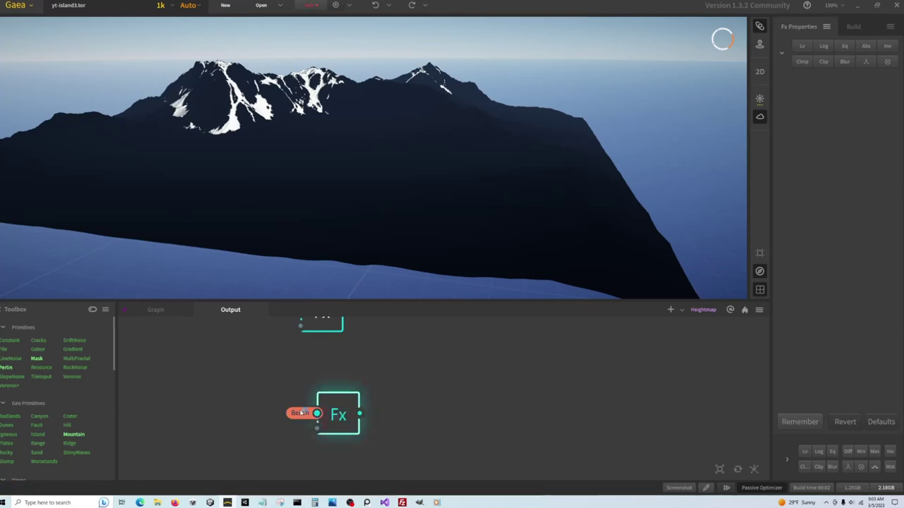
- Add an Fx node directly beneath the Beach one and connect its input to the Sea - Sea portal
left_click_drag(325, 399, 315, 374)
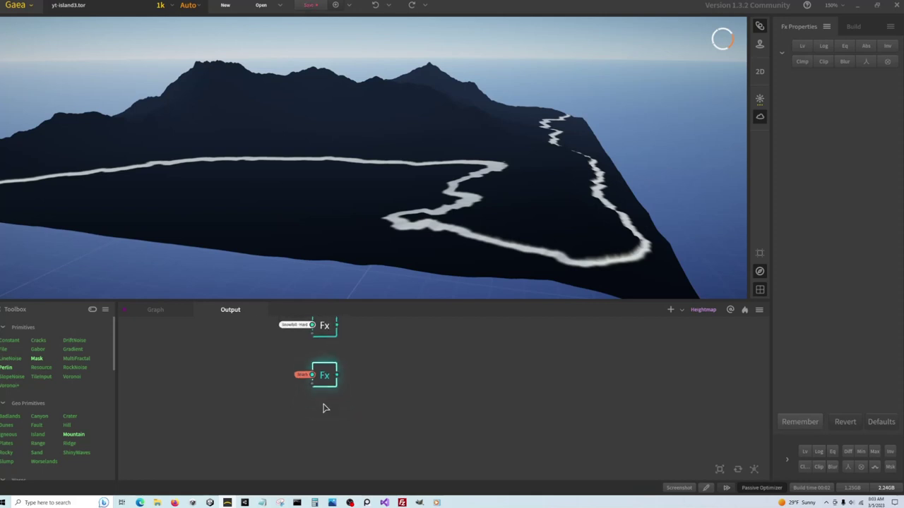
scroll(324, 417, "up", 1)
key("Tab")
type("fx")
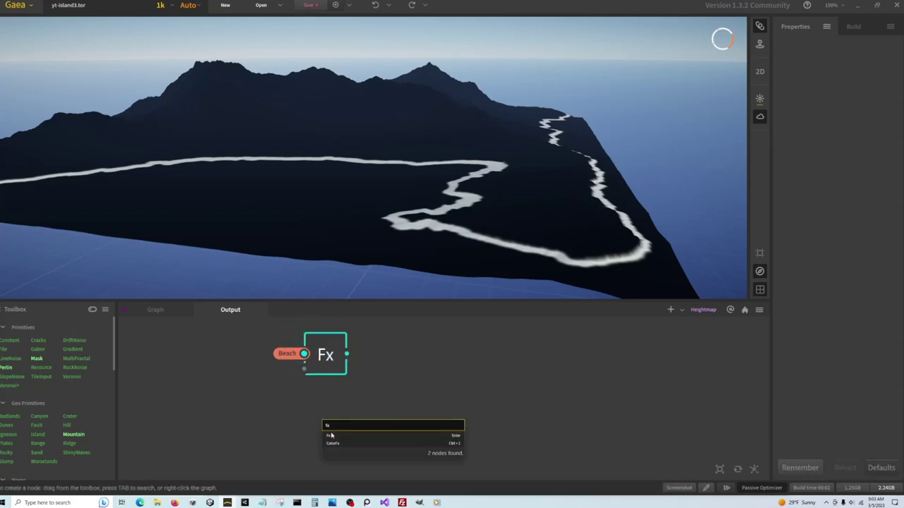
key("Return")
left_click_drag(344, 443, 327, 398)
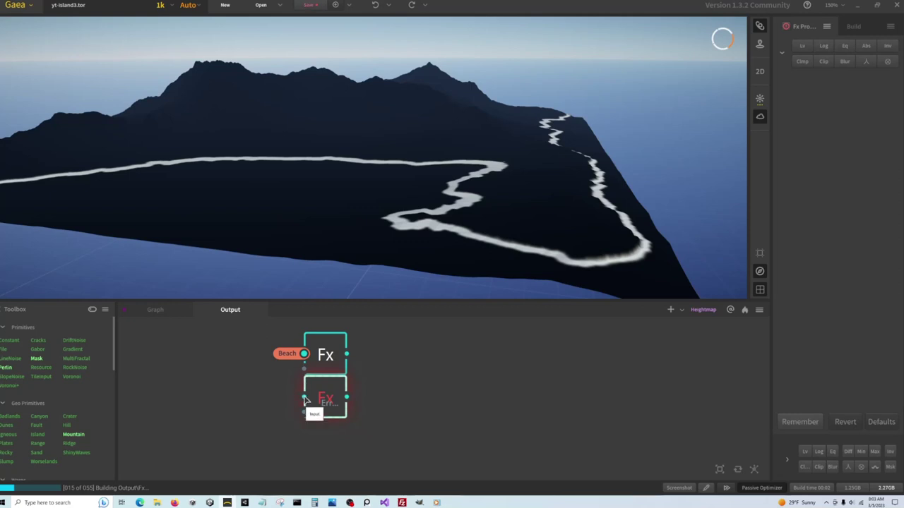
left_click_drag(305, 399, 195, 398)
mouse_move(243, 421)
left_click(281, 461)
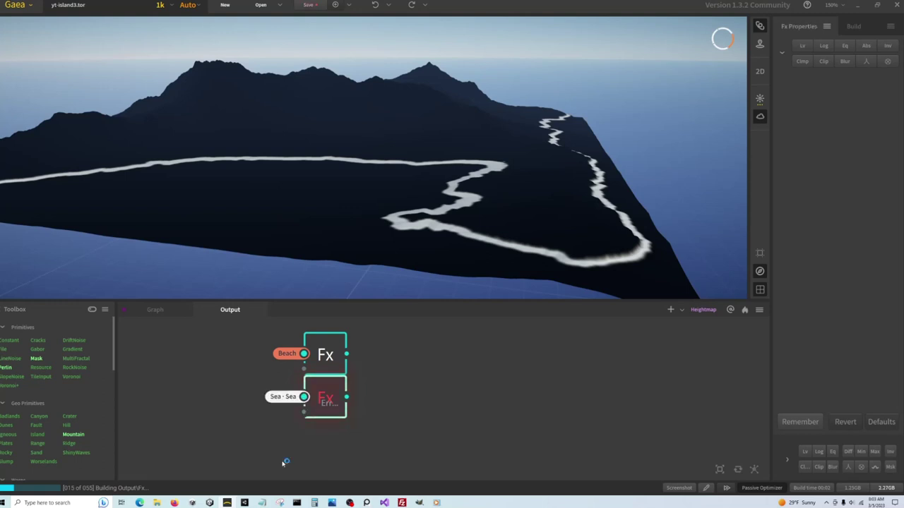
- Add an Fx node beneath the Sea one and connect its input to the Rivers - Depth portal
right_click(329, 436)
type("fx")
left_click(331, 443)
left_click_drag(330, 443, 203, 422)
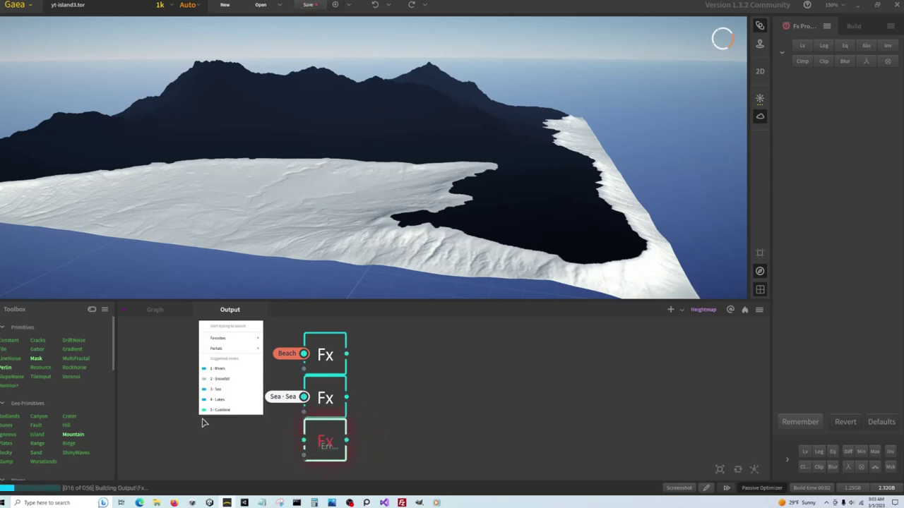
left_click(232, 368)
left_click(501, 394)
left_click(232, 446)
left_click(243, 441)
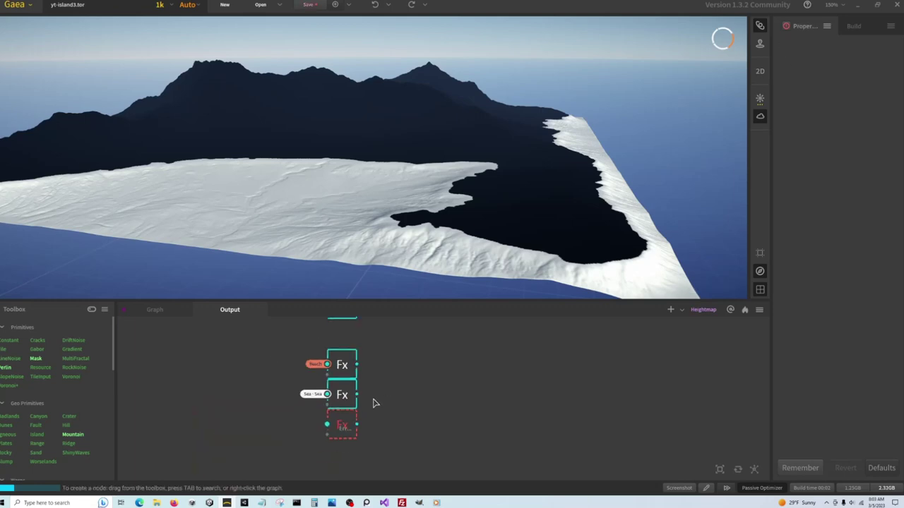
left_click_drag(315, 422, 195, 422)
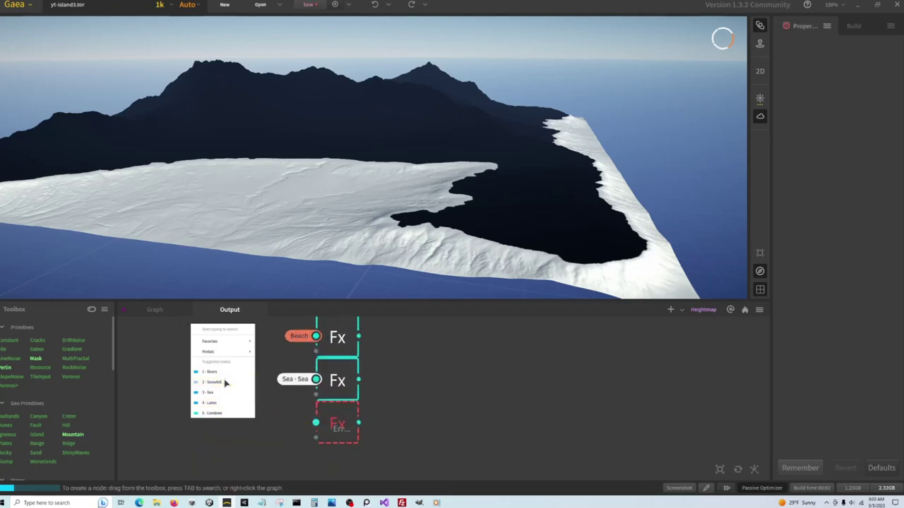
mouse_move(245, 357)
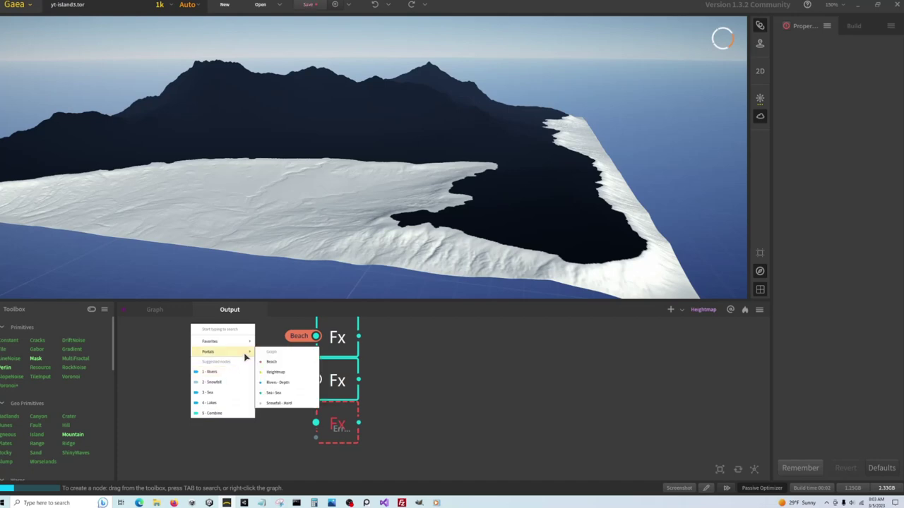
left_click(281, 382)
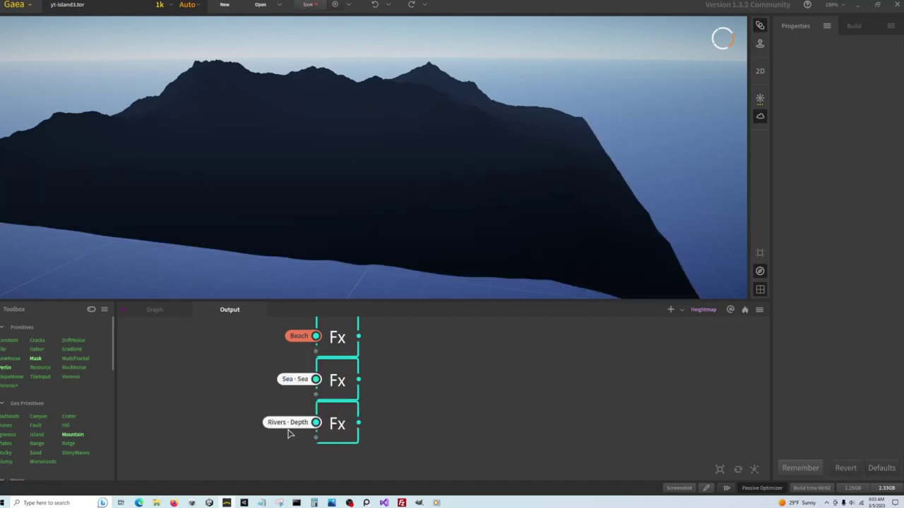
- Turn on the Lv effect for the Fx node fed by Rivers - Depth
right_click(330, 423)
left_click(487, 426)
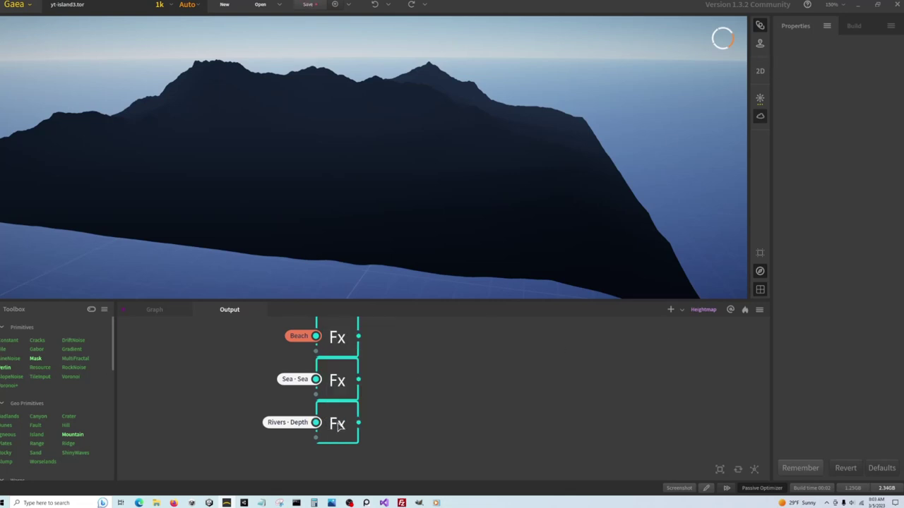
left_click(337, 427)
left_click(805, 46)
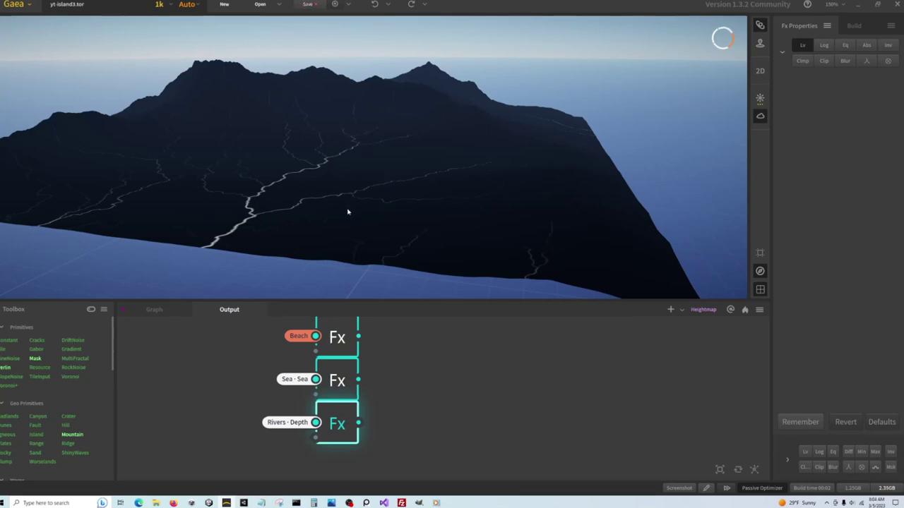
- Examine the river mask from above and compare it with the Sea Fx node's mask
left_click_drag(351, 202, 297, 131)
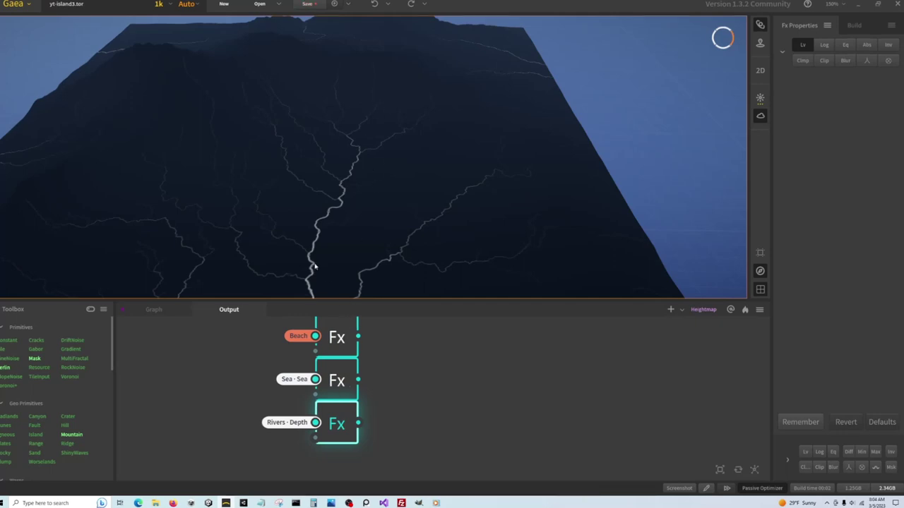
left_click(344, 381)
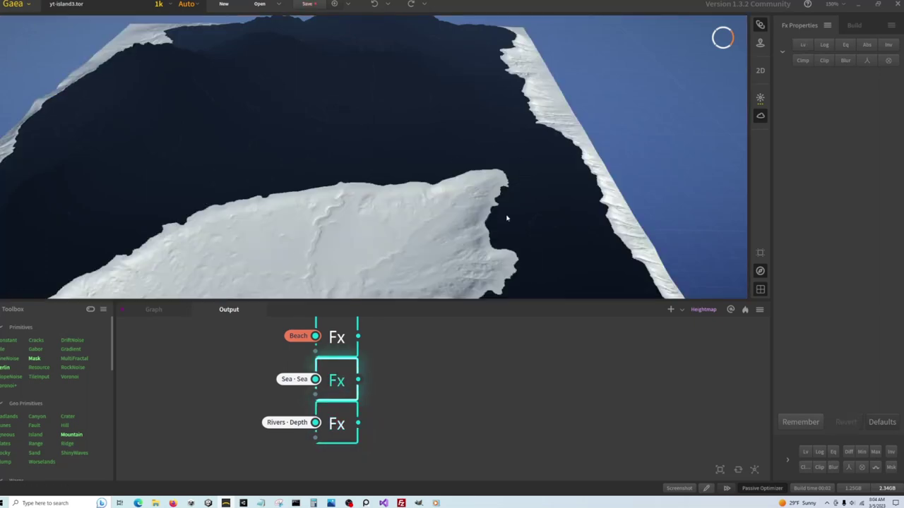
left_click(338, 426)
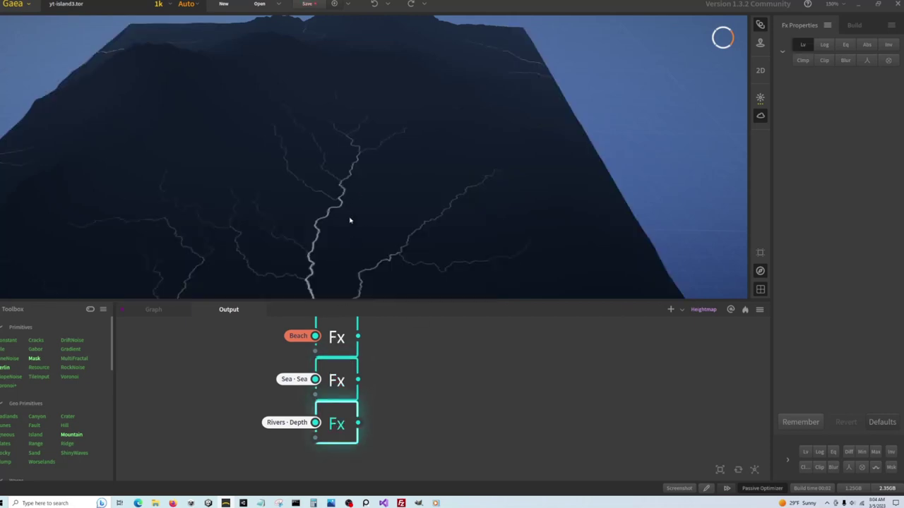
- Add a MultiCombine node fed by the Beach Fx node, line it up beside that node, and connect the Sea Fx node to its second input
left_click(326, 339)
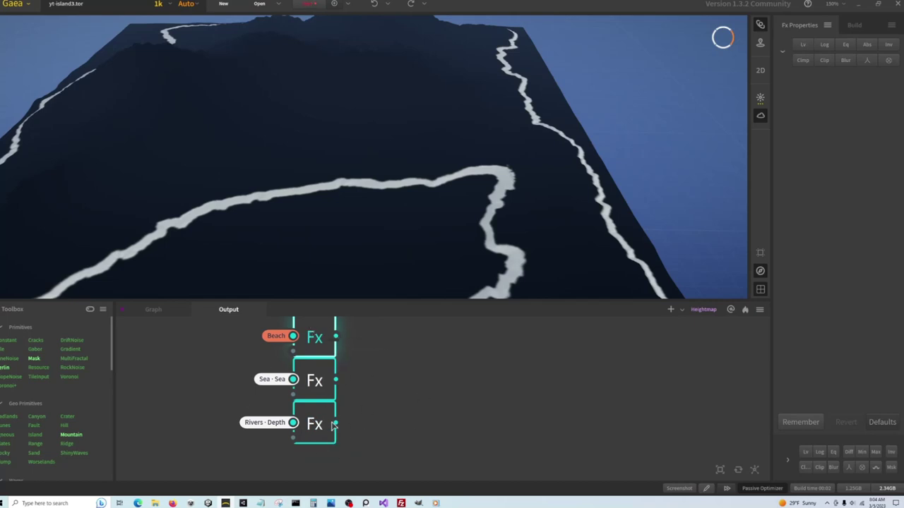
left_click_drag(335, 336, 463, 346)
type("mul")
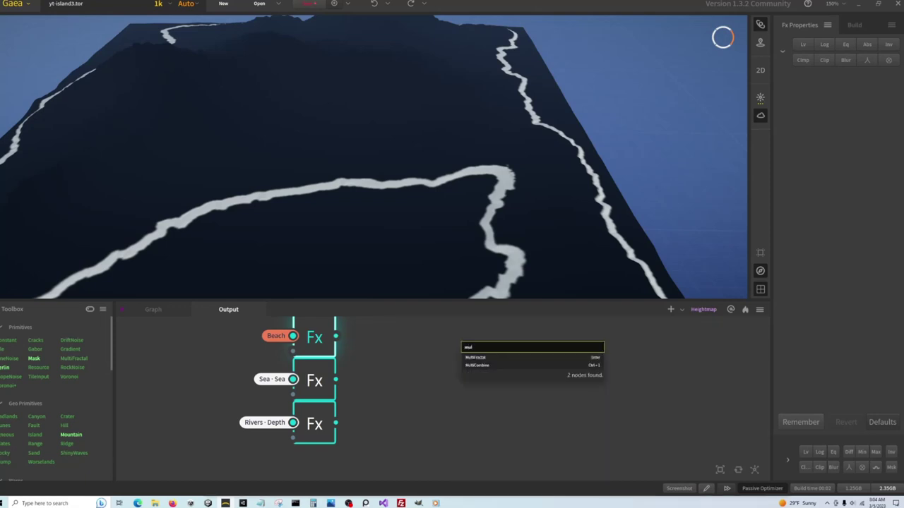
left_click(470, 365)
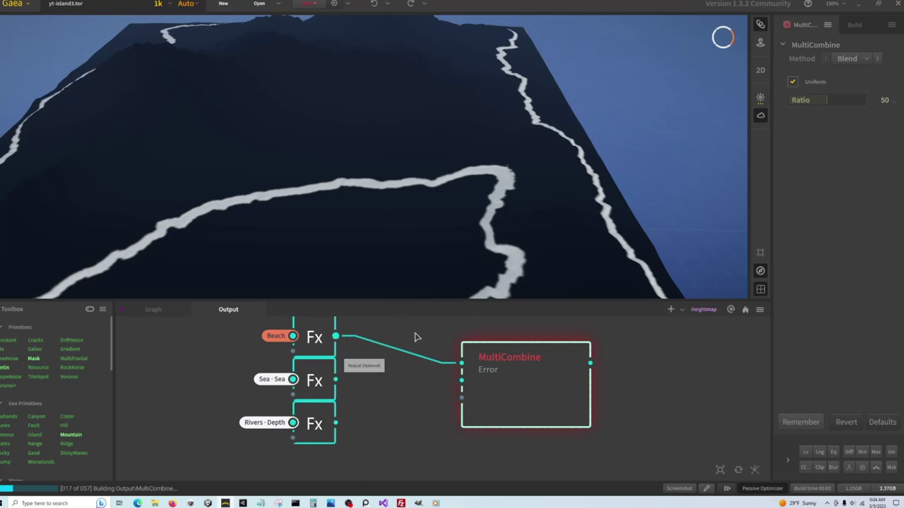
left_click_drag(516, 376, 524, 349)
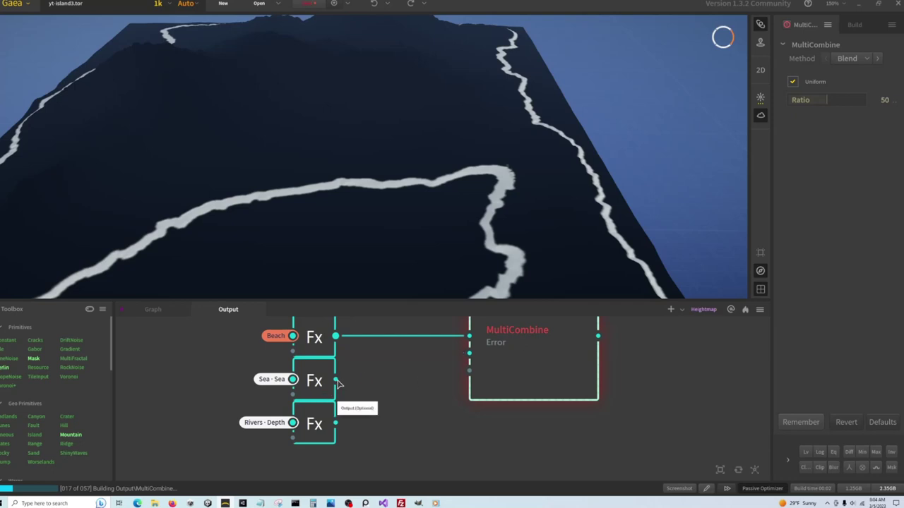
left_click_drag(336, 379, 469, 354)
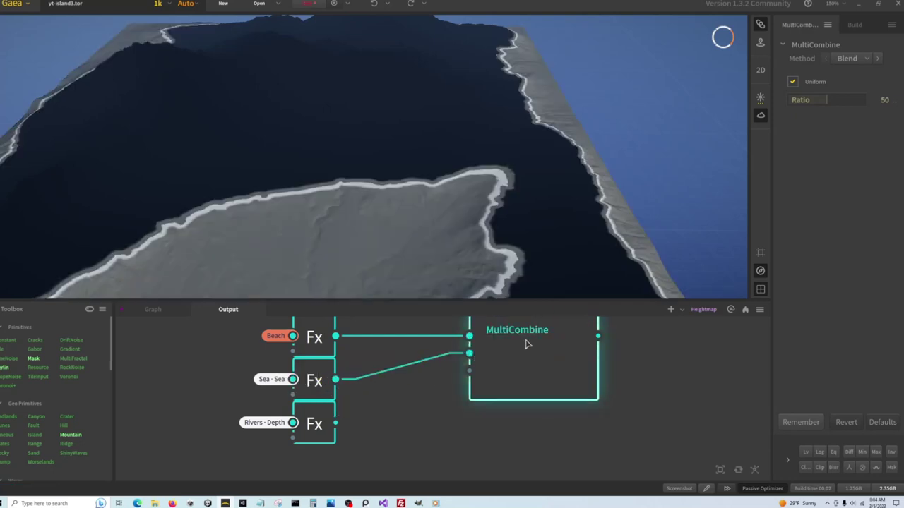
- Set the MultiCombine method to Add and its ratio to 100
left_click(867, 56)
left_click(861, 93)
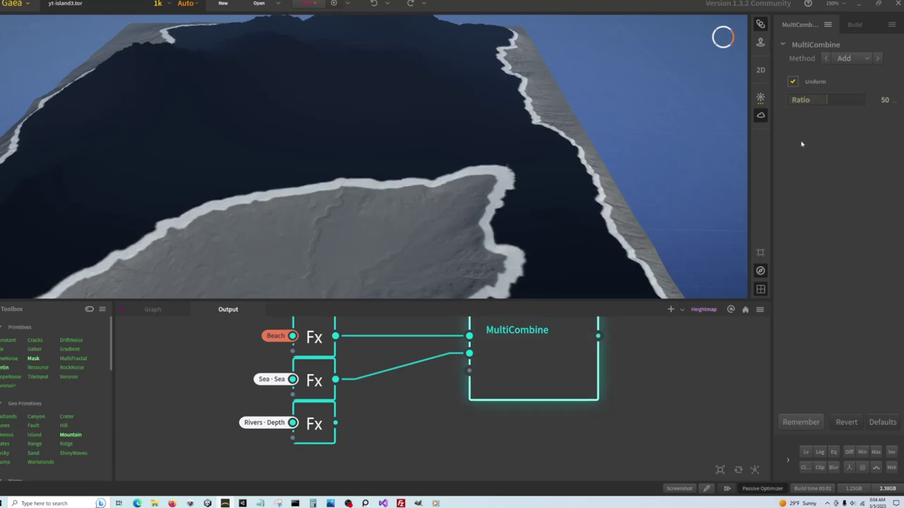
left_click(864, 103)
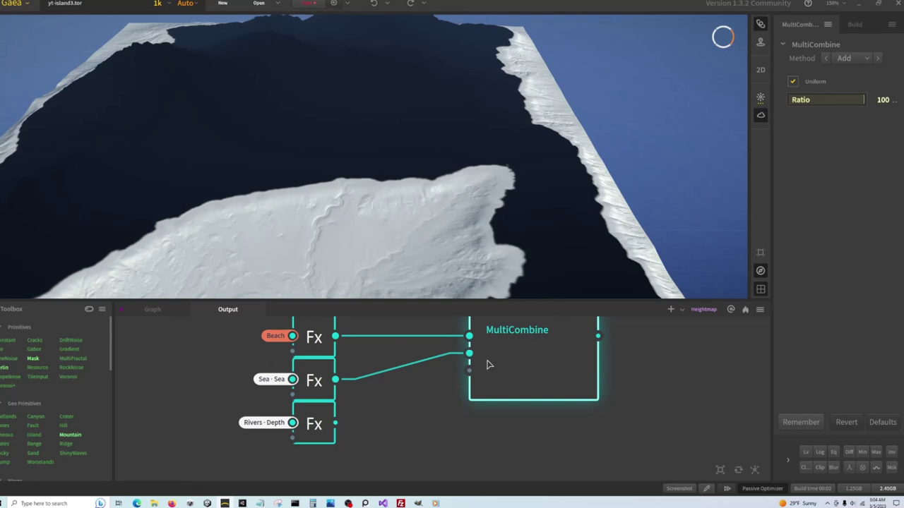
- Connect the Rivers - Depth Fx node to MultiCombine's third input and to an additional input on the same node
left_click_drag(334, 422, 469, 370)
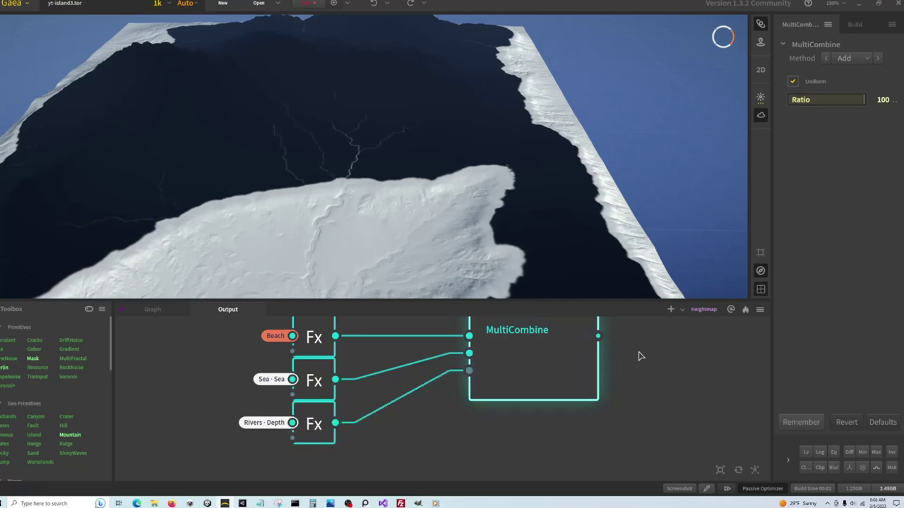
mouse_move(513, 349)
left_mouse_down()
mouse_move(545, 346)
mouse_move(502, 345)
left_mouse_up()
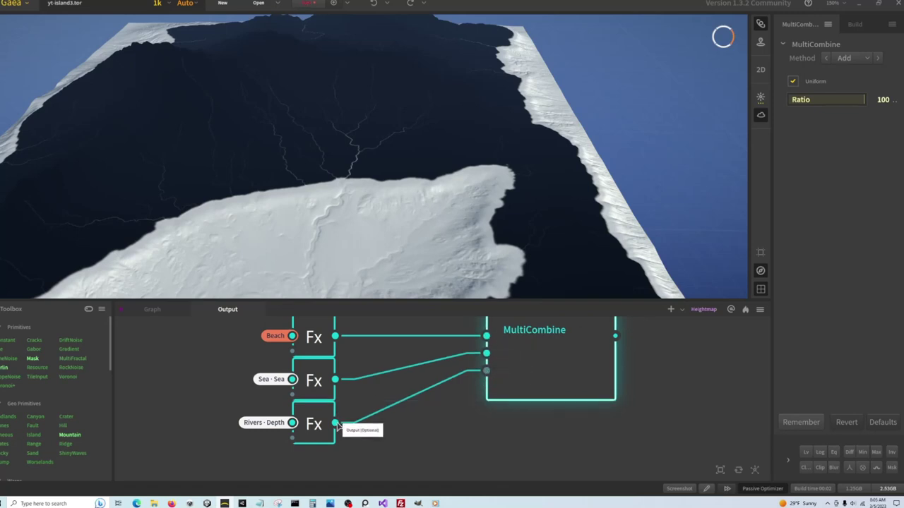
left_click_drag(335, 422, 566, 351)
left_click(579, 374)
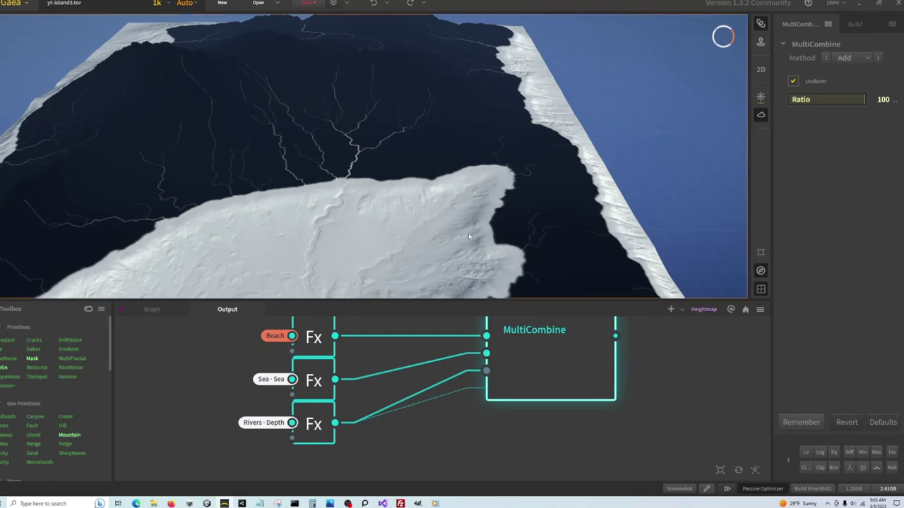
- Examine the combined beach, sea and river mask from different distances, and preview the Snowfall - Hard and Heightmap Fx nodes
left_click_drag(468, 233, 342, 89)
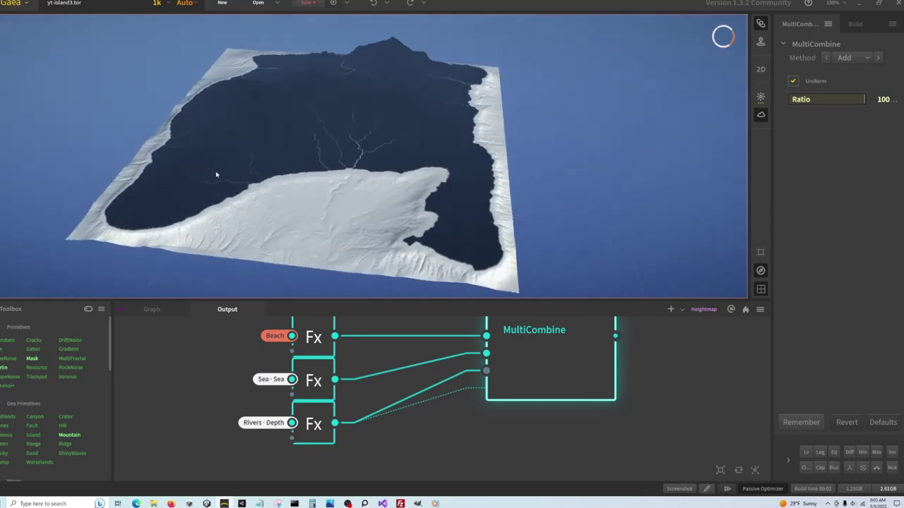
left_click_drag(218, 174, 223, 162)
scroll(387, 234, "up", 3)
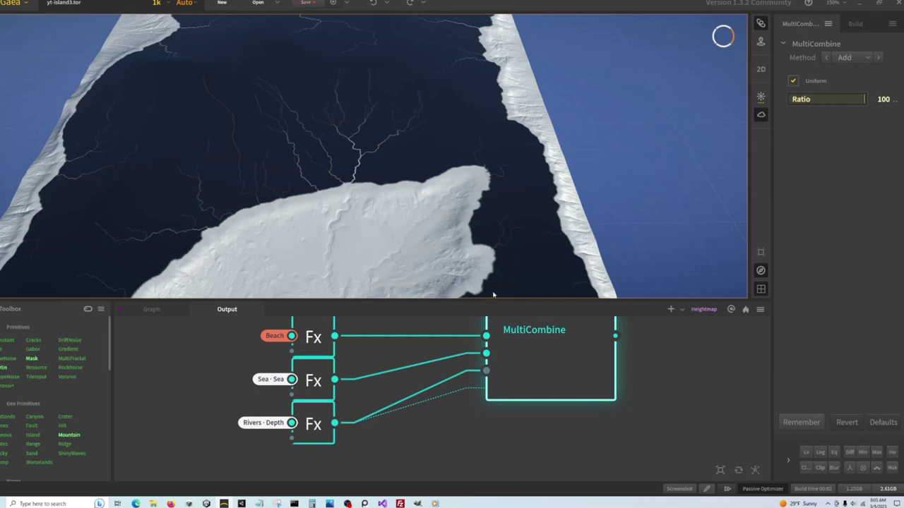
scroll(340, 473, "down", 3)
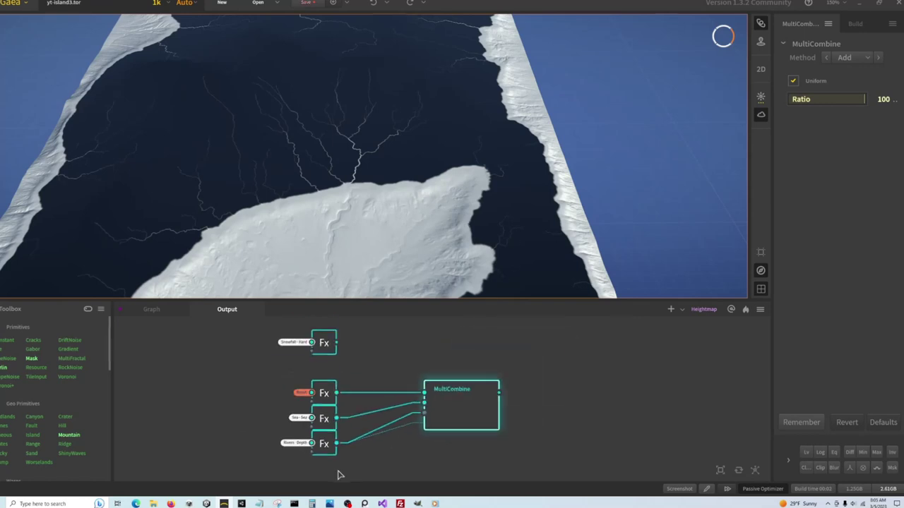
left_click(330, 350)
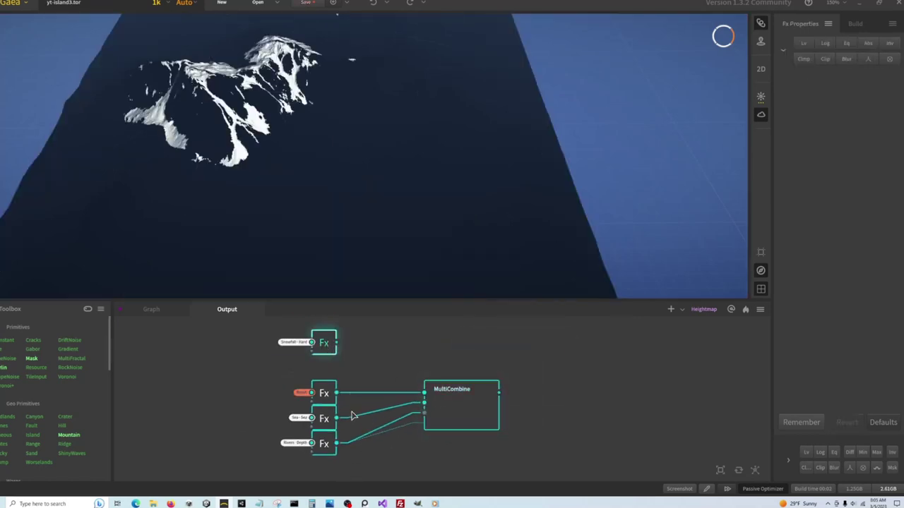
scroll(376, 418, "down", 2)
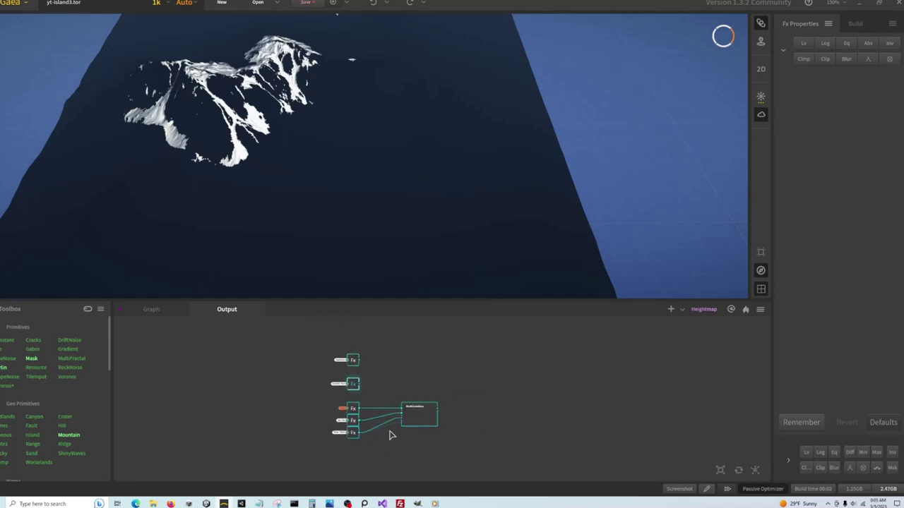
scroll(388, 428, "up", 5)
left_click(337, 340)
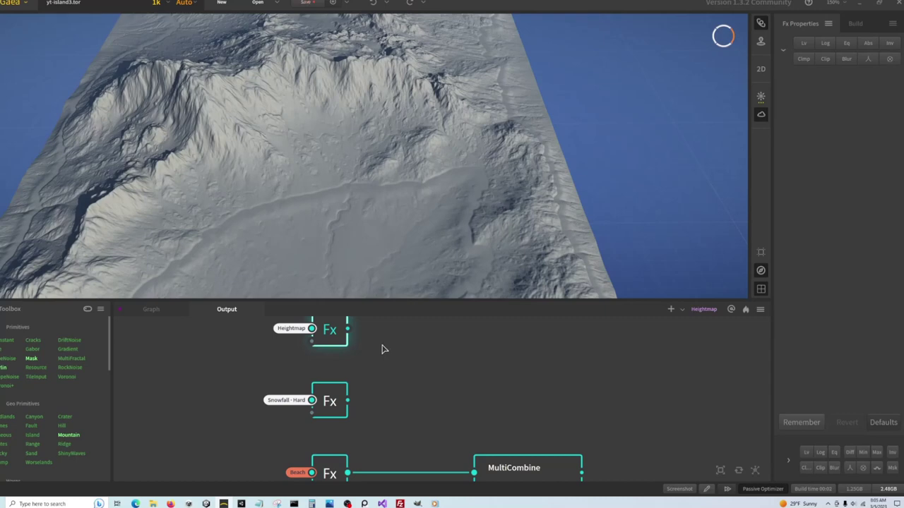
- Add a Soil node fed by the Heightmap Fx node and line it up beside that node
scroll(426, 349, "down", 1)
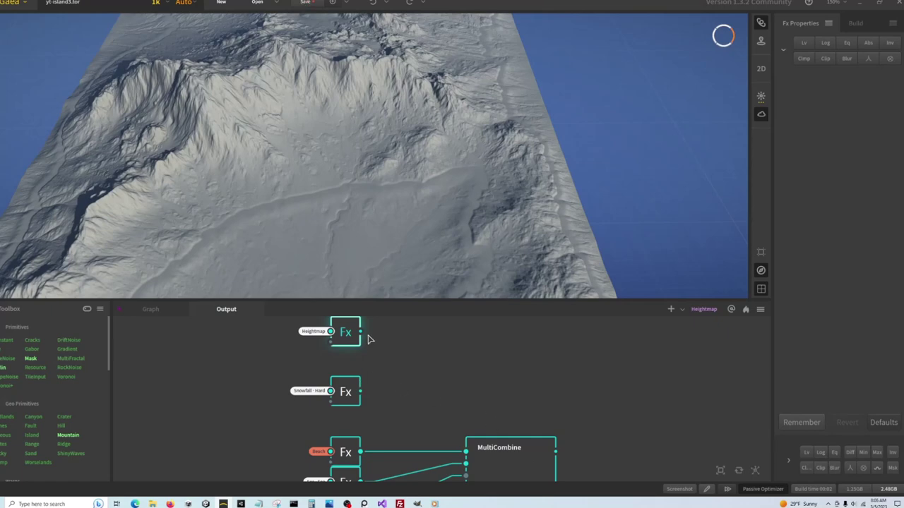
left_click_drag(360, 332, 443, 336)
type("soil")
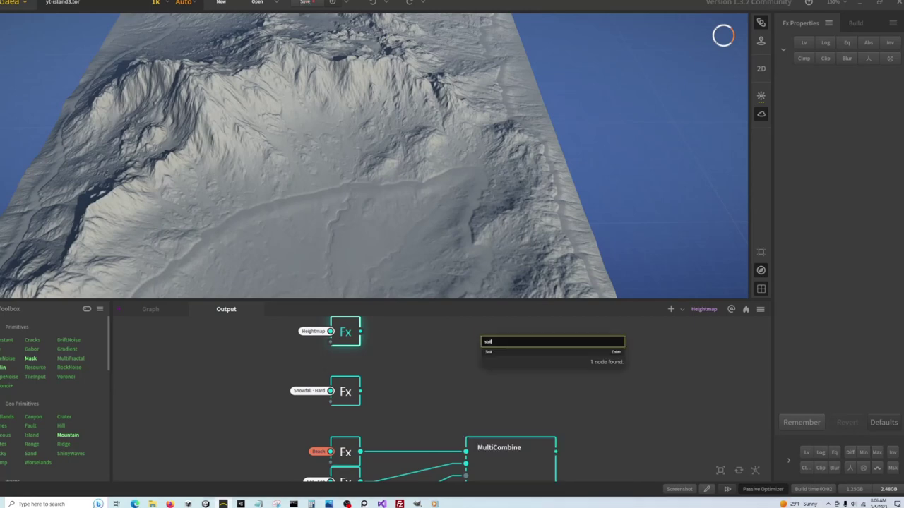
left_click(489, 352)
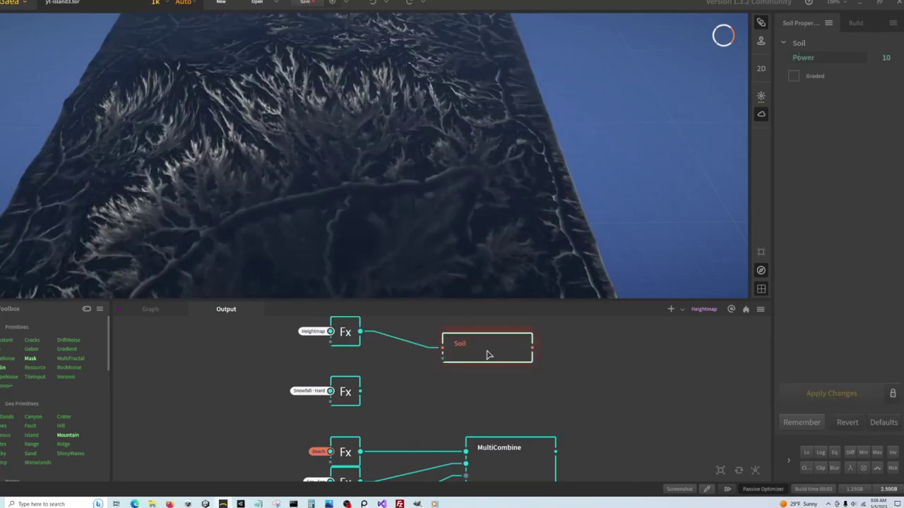
left_click_drag(485, 355, 447, 342)
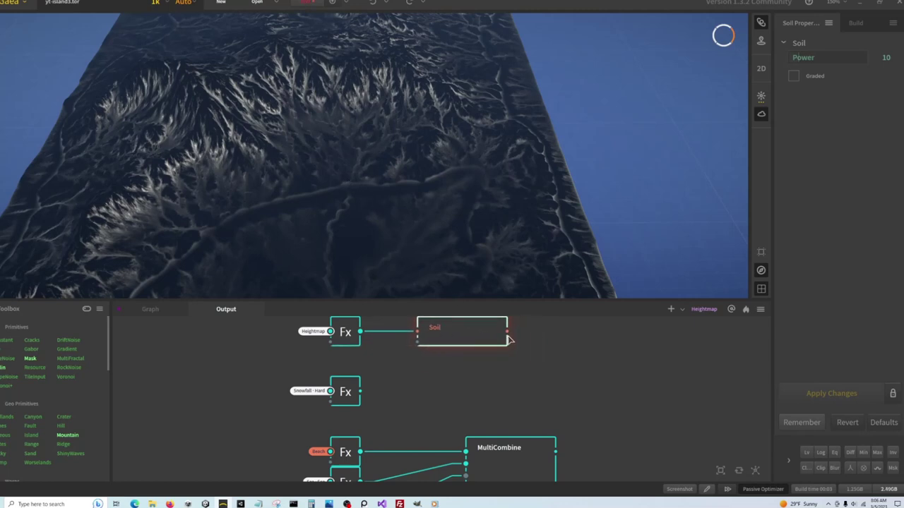
- Add an Invert node fed by the Soil node and place it directly beneath Soil
left_click_drag(507, 331, 427, 375)
type("im")
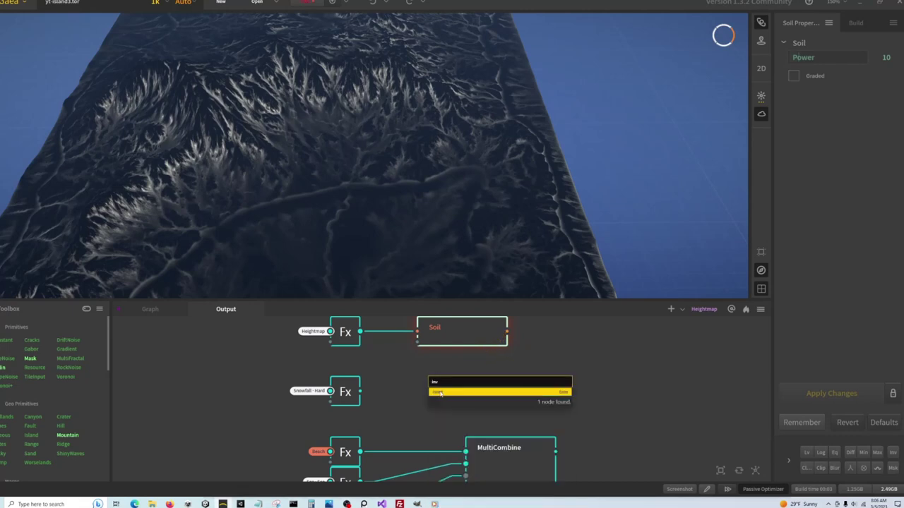
key("Return")
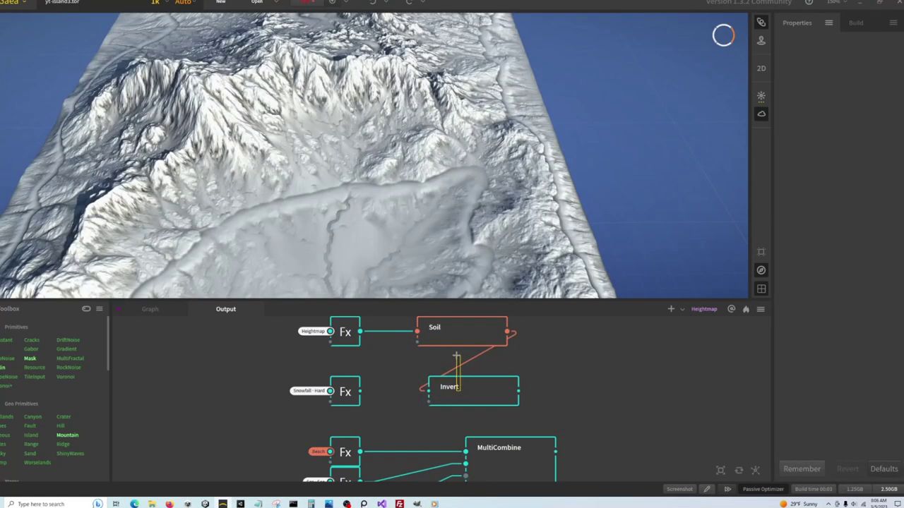
left_click_drag(459, 386, 448, 357)
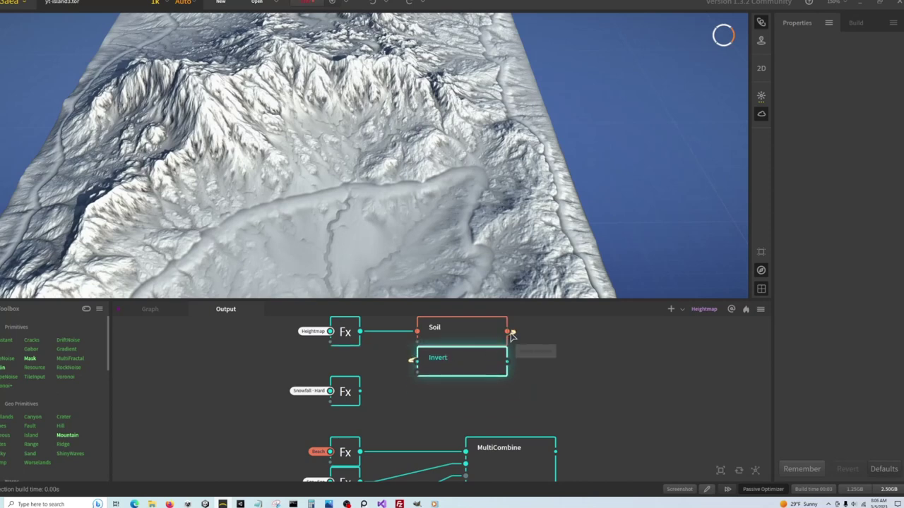
- Merge the Soil and Invert outputs in a Combine node using Add at ratio 100, and line it up beside Soil
left_click_drag(509, 332, 508, 363)
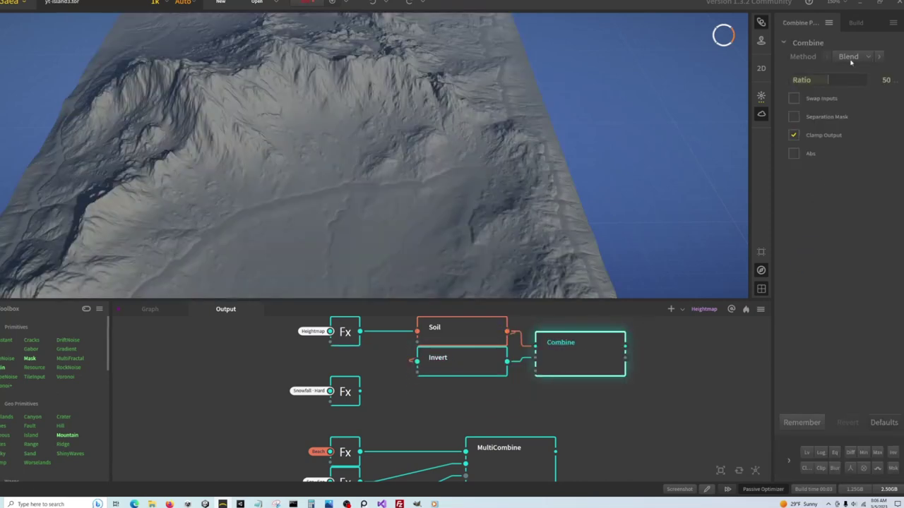
left_click(857, 56)
left_click(855, 90)
left_click(866, 80)
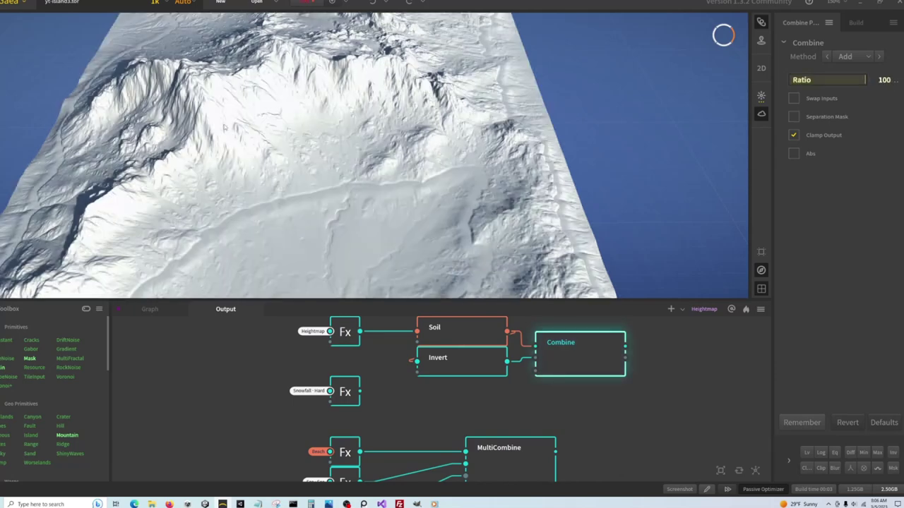
left_click_drag(552, 362, 555, 348)
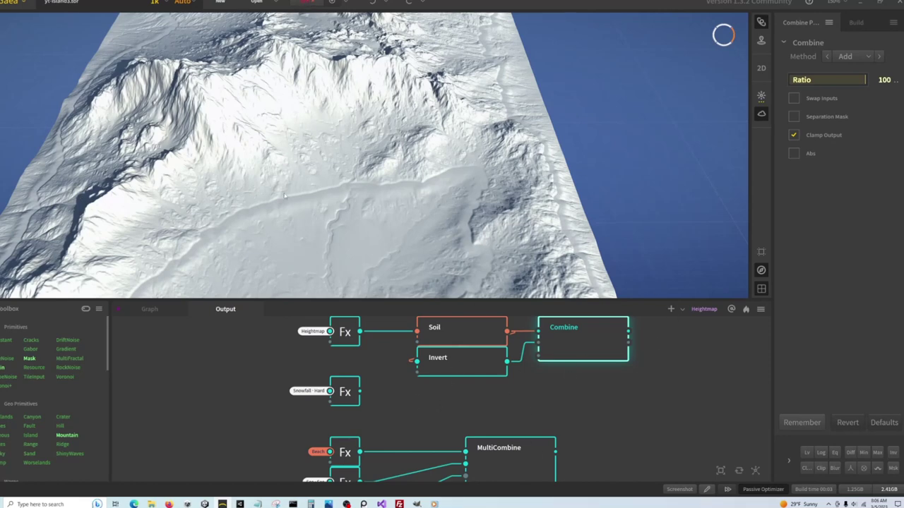
- Examine the new mask nodes on the Output graph and compare their layout with the dashed node network above them
left_click(212, 365)
scroll(210, 369, "down", 2)
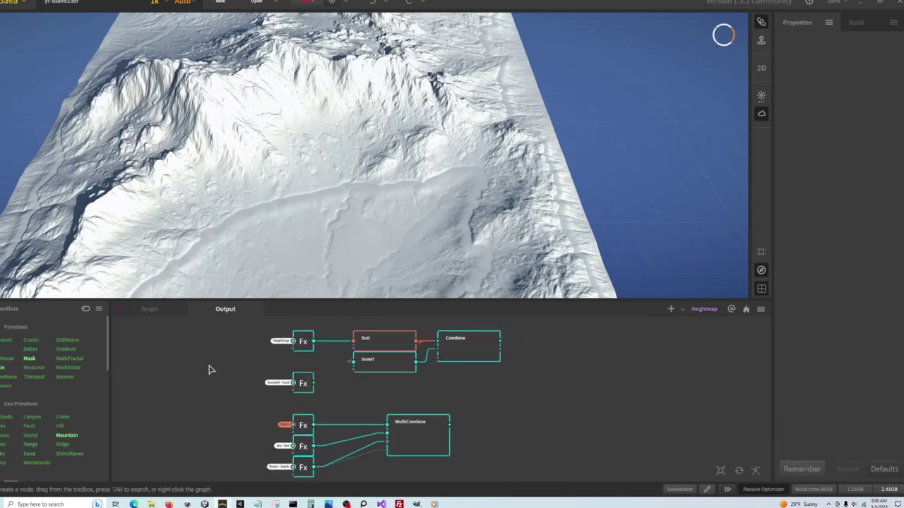
scroll(413, 455, "down", 1)
scroll(372, 450, "down", 3)
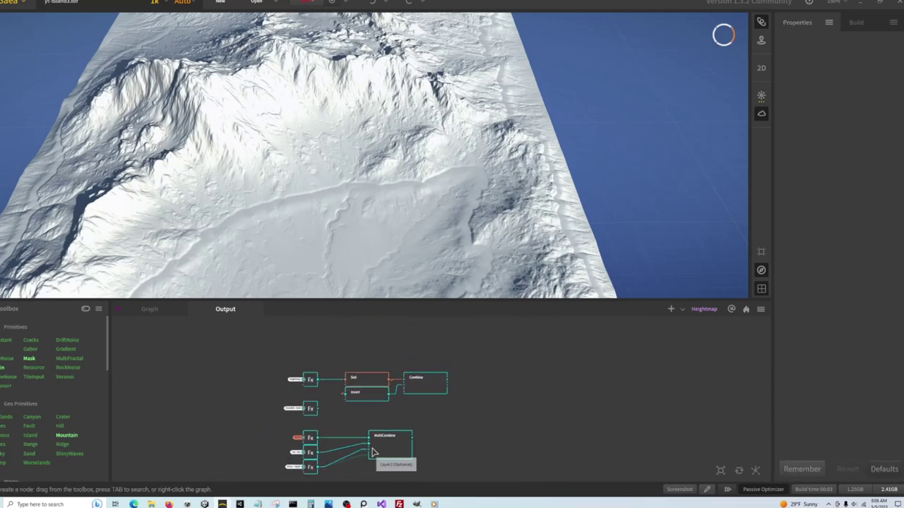
scroll(361, 401, "down", 2)
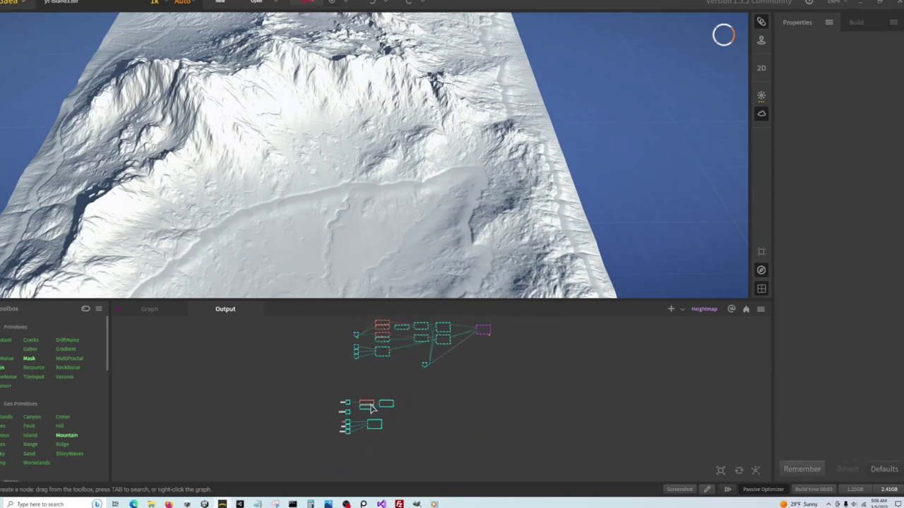
scroll(361, 452, "up", 1)
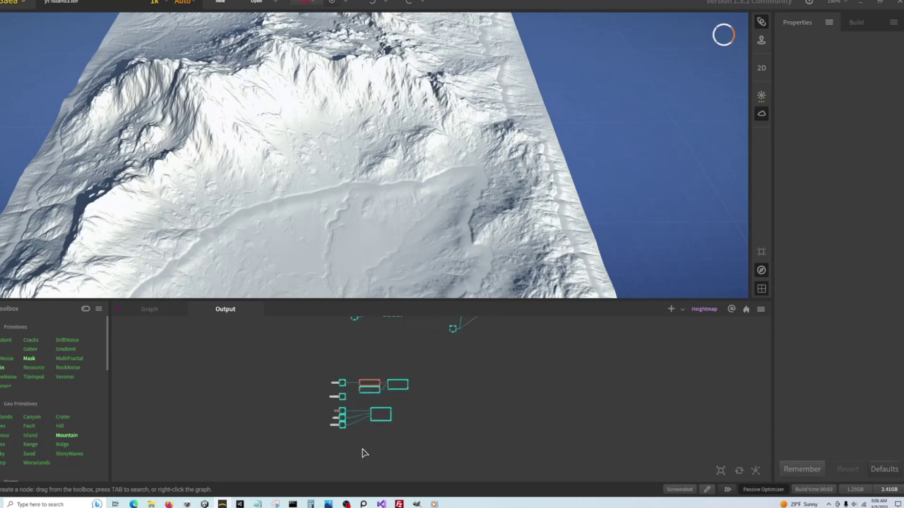
scroll(361, 453, "down", 1)
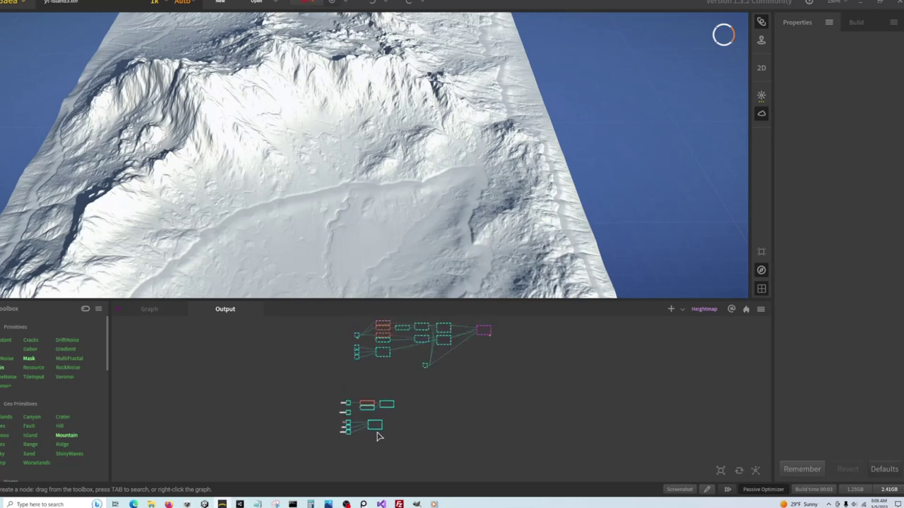
scroll(368, 452, "up", 1)
scroll(374, 444, "up", 1)
scroll(342, 362, "up", 1)
scroll(339, 374, "up", 1)
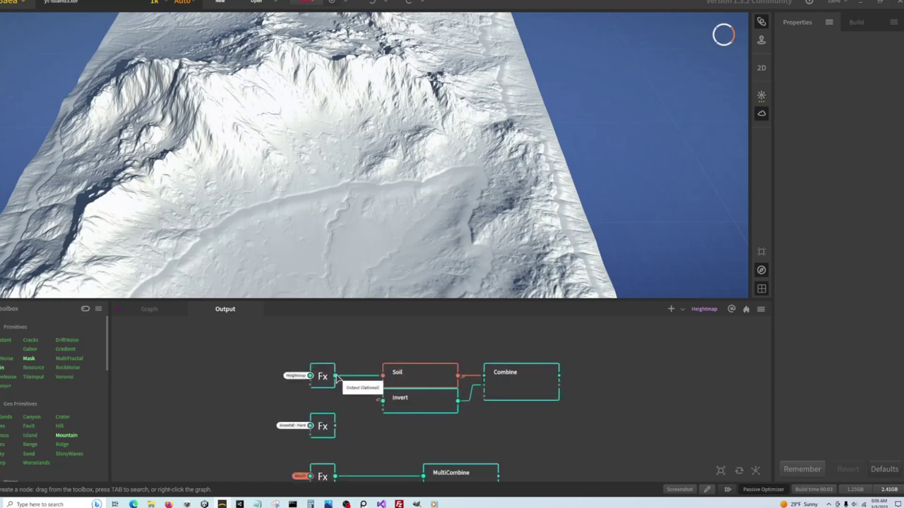
- Add a Protrusion node fed by the Heightmap Fx node and place it above the Soil node
left_click_drag(338, 376, 393, 327)
key("Escape")
key("Tab")
type("pro")
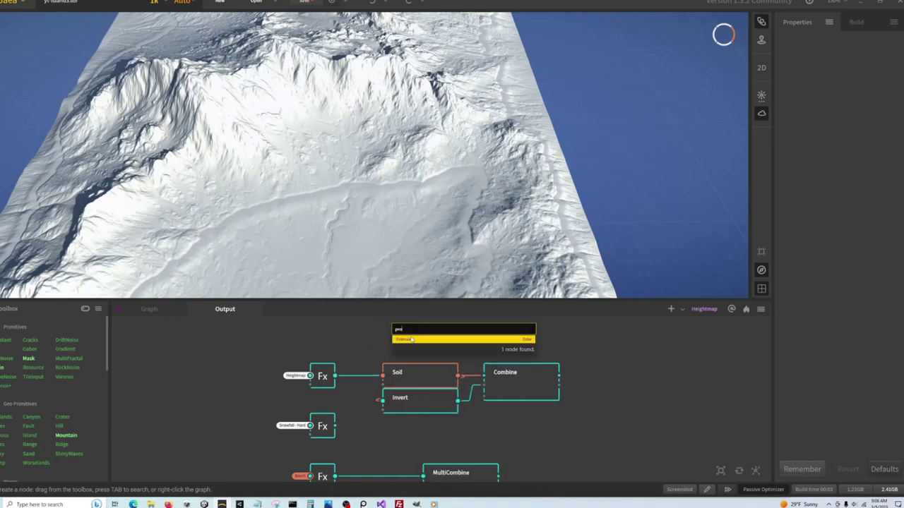
key("Return")
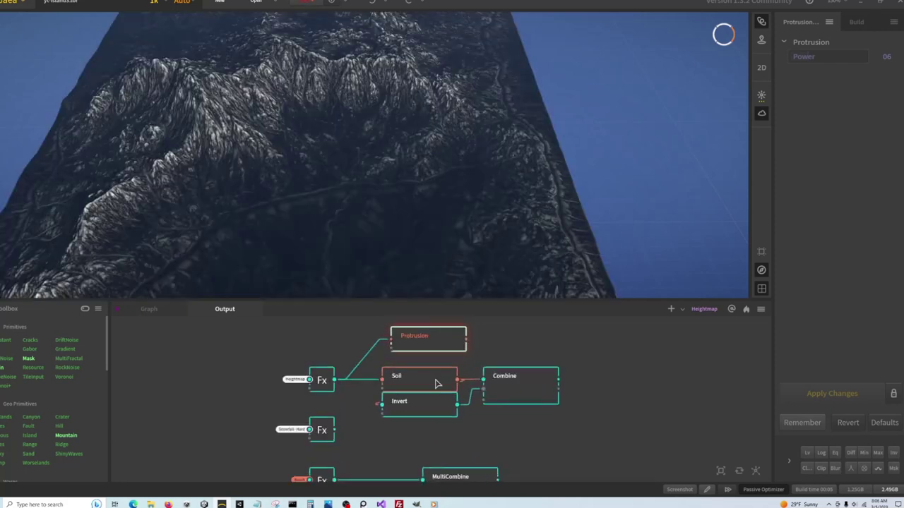
left_click_drag(428, 339, 418, 317)
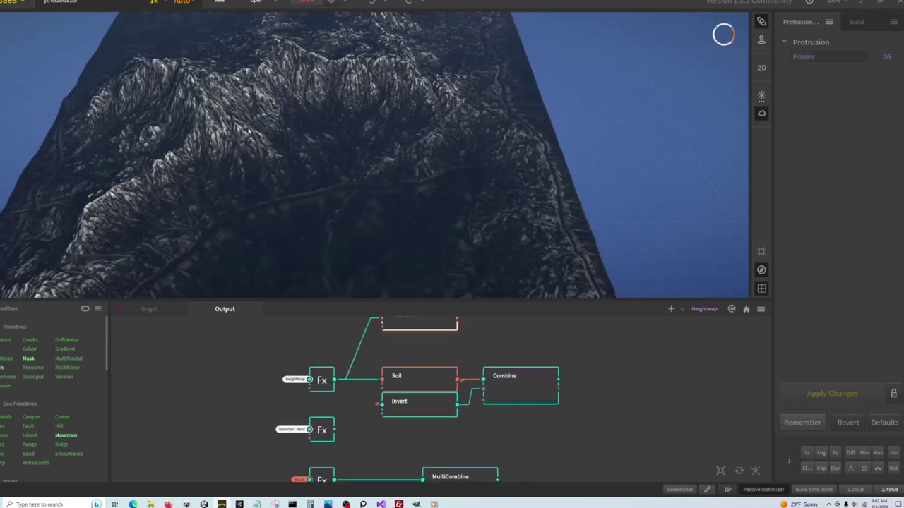
- Set the Protrusion node's Power to 14, then add a Threshold node fed by its output
left_click(842, 58)
left_click(833, 393)
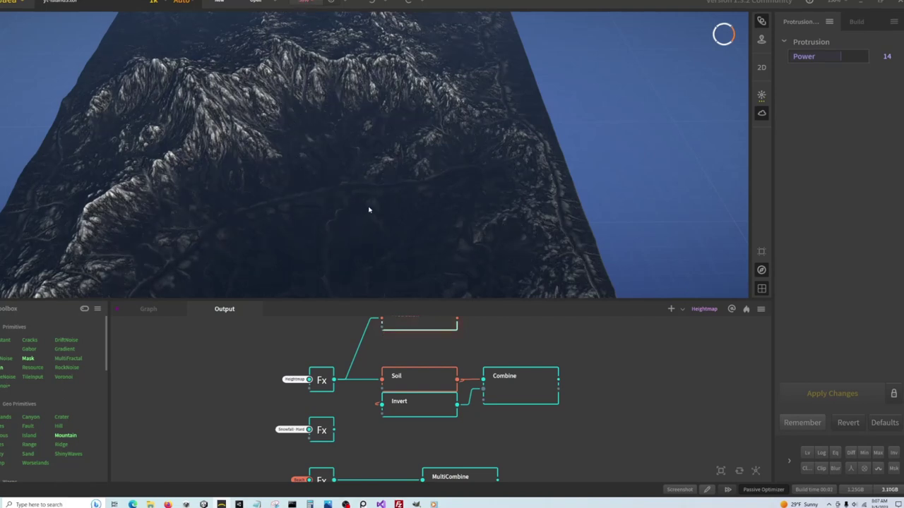
scroll(261, 393, "down", 1)
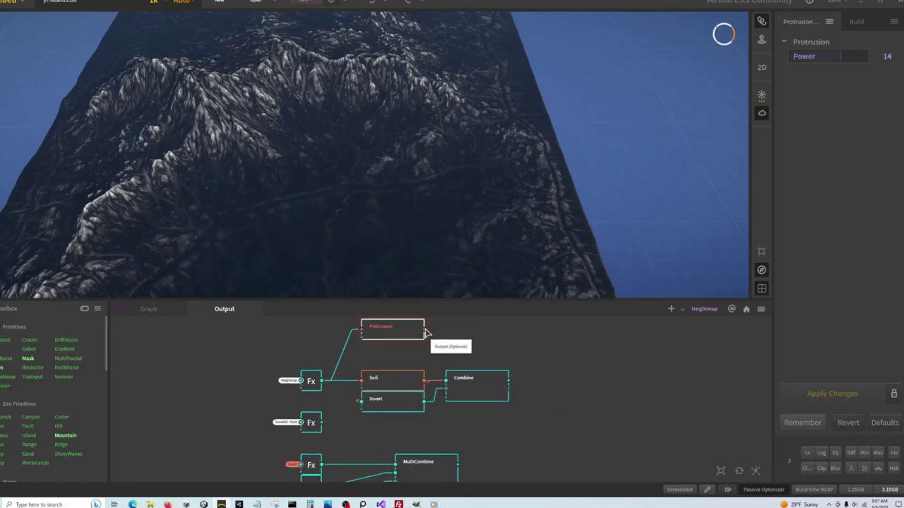
right_click(458, 330)
key("Escape")
left_click_drag(425, 330, 459, 331)
left_click(466, 343)
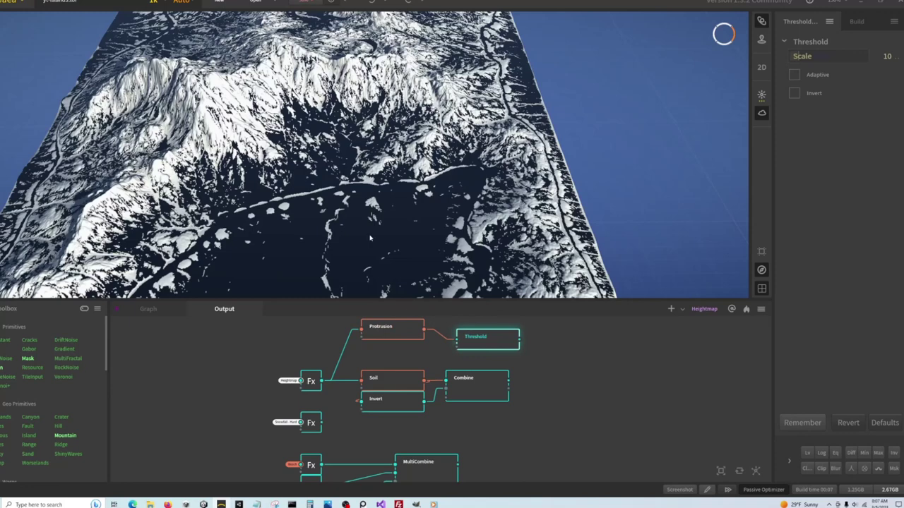
- Inspect the Protrusion mask close up and line up the Threshold node beside the Protrusion node
left_click(396, 335)
scroll(352, 129, "up", 3)
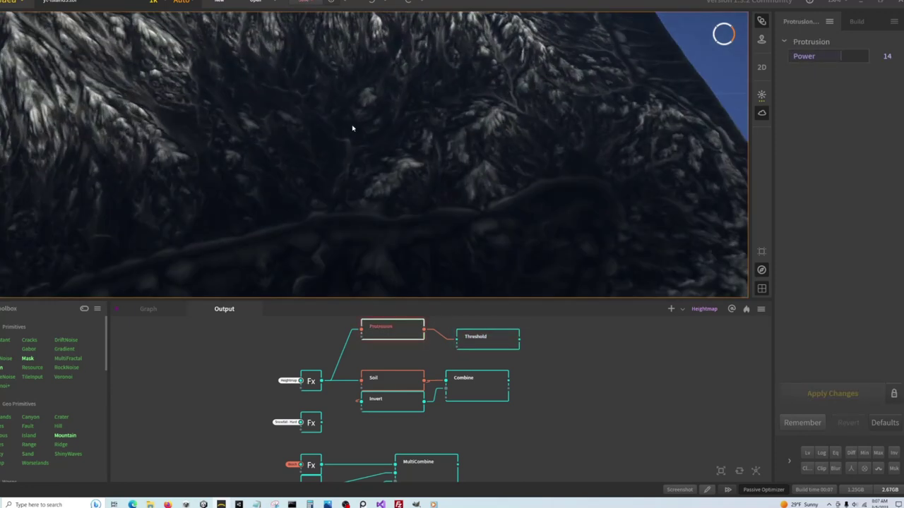
scroll(346, 150, "up", 3)
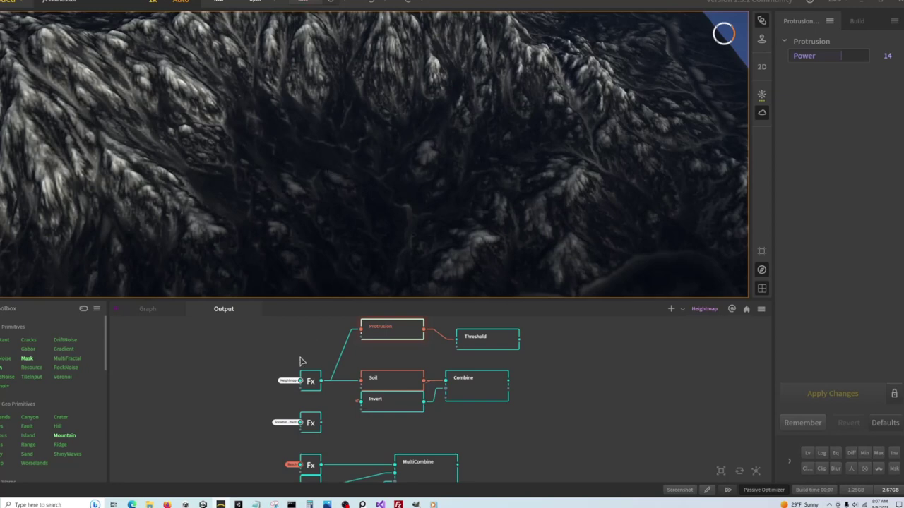
left_click_drag(504, 350, 494, 340)
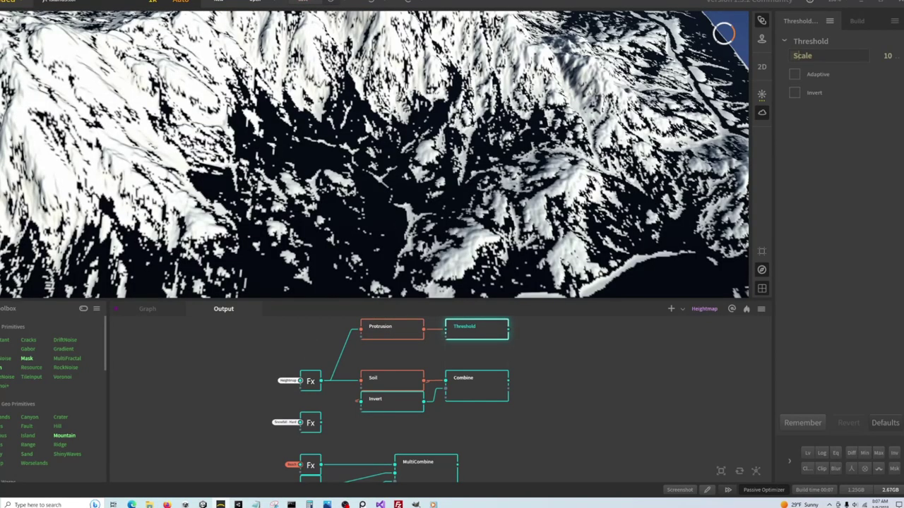
- Tune the Threshold node's Scale to 29 while checking the mask on the mountain ridges
left_click(824, 56)
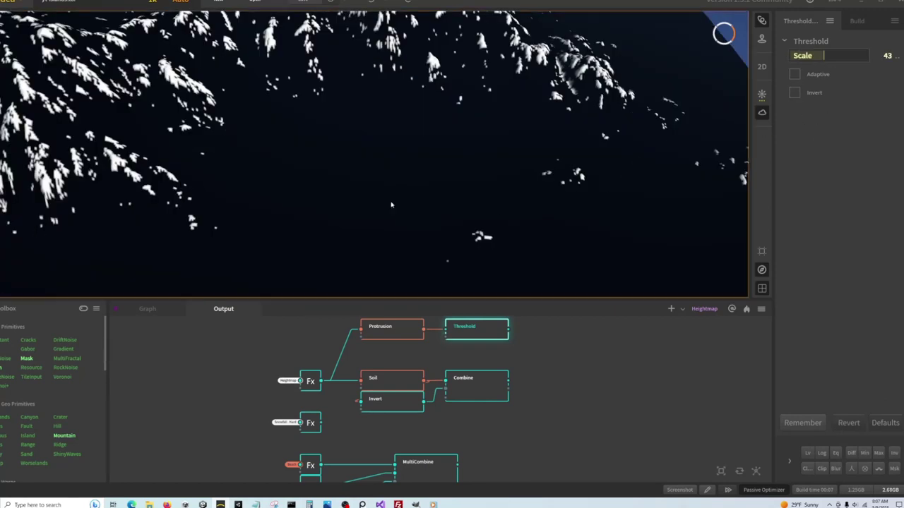
left_click_drag(624, 176, 412, 72)
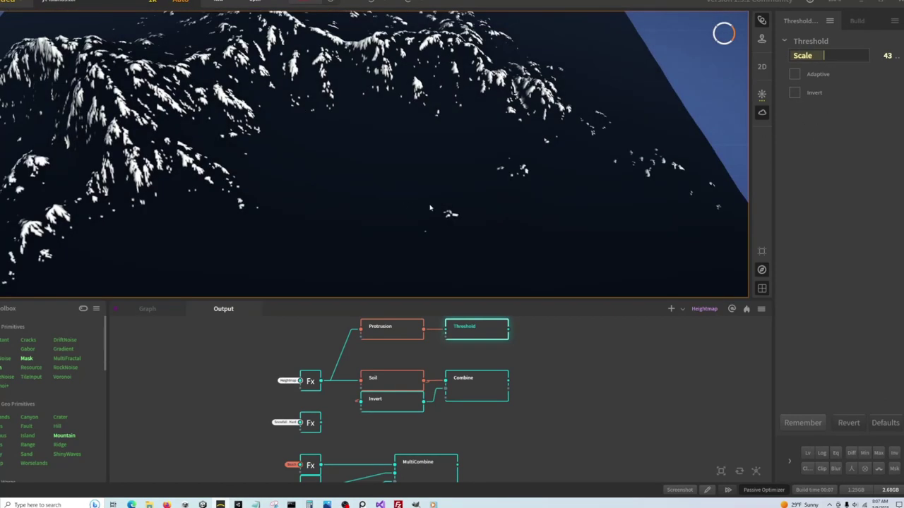
left_click(820, 57)
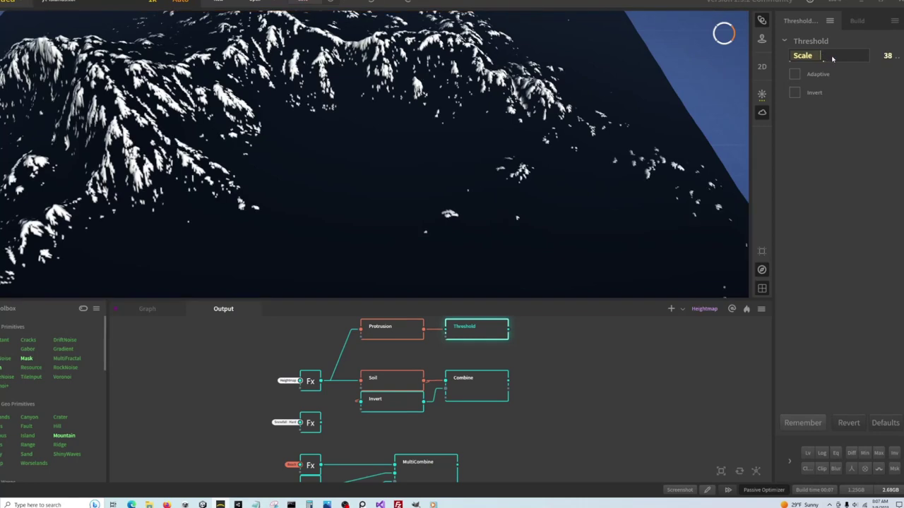
left_click(831, 57)
left_click(814, 56)
left_click(814, 56)
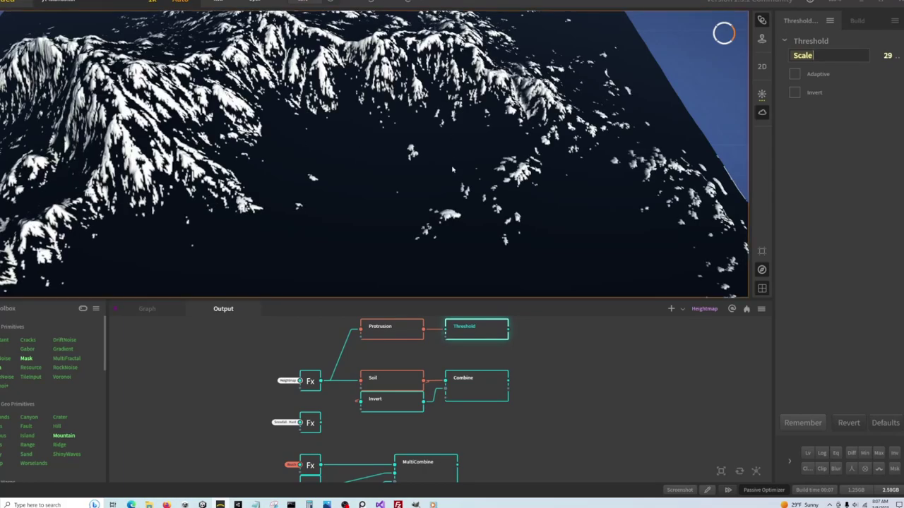
left_click_drag(453, 173, 455, 247)
scroll(389, 434, "down", 2)
scroll(375, 361, "up", 1)
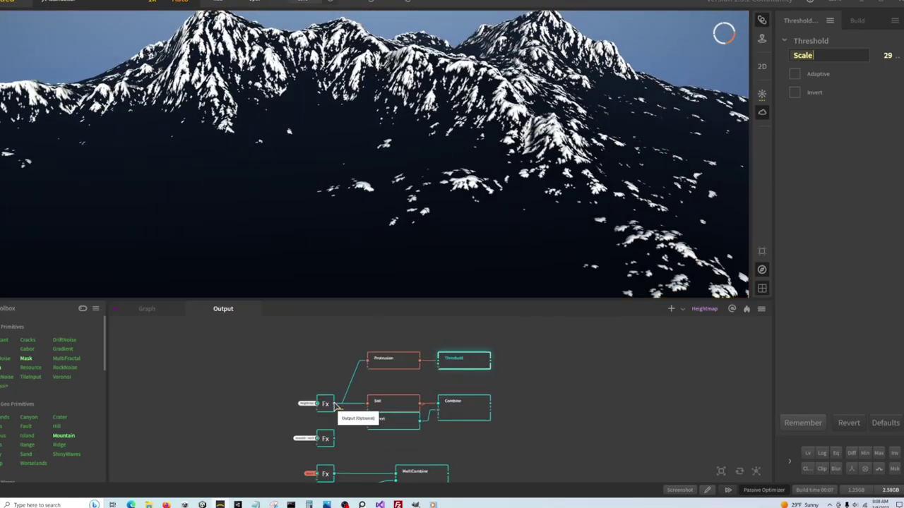
- Add a Slope node fed by the Heightmap Fx node and place it directly above the Protrusion node
left_click_drag(336, 405, 374, 334)
left_click(385, 346)
type("slope")
left_click(395, 346)
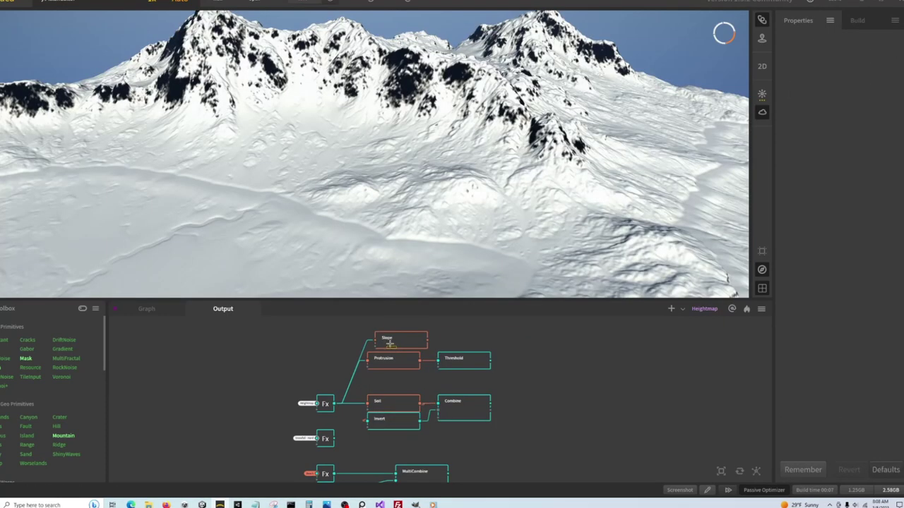
left_click_drag(396, 340, 388, 343)
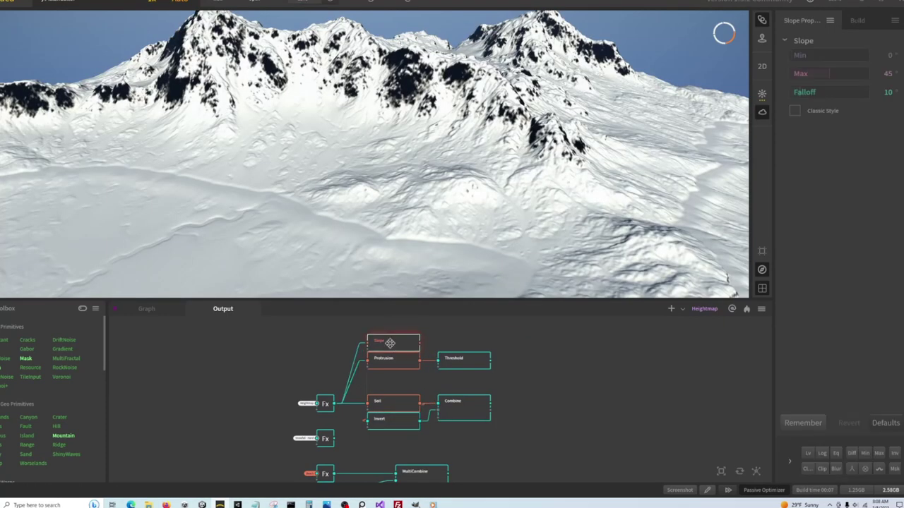
- Set the Slope node's Min to 40°, Max to 90° and Falloff to 5°
left_click(828, 55)
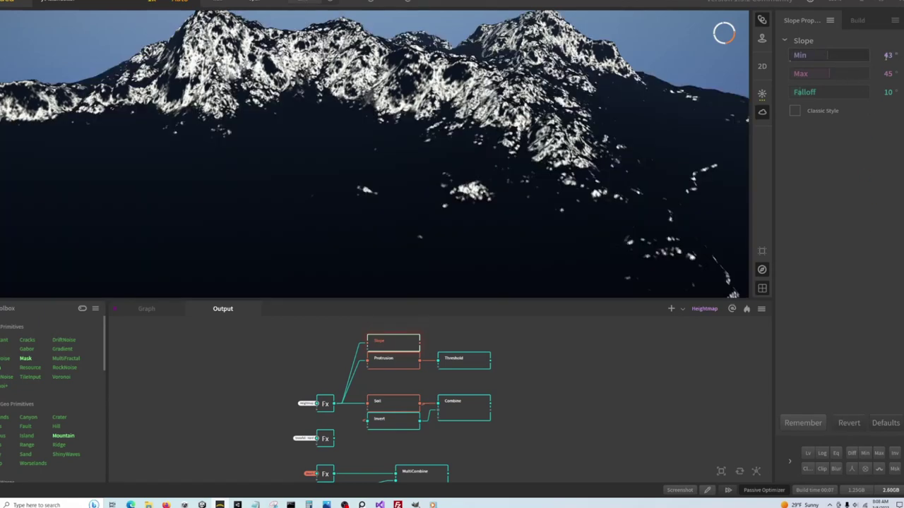
left_click(887, 55)
type("40")
left_click(886, 74)
type("90")
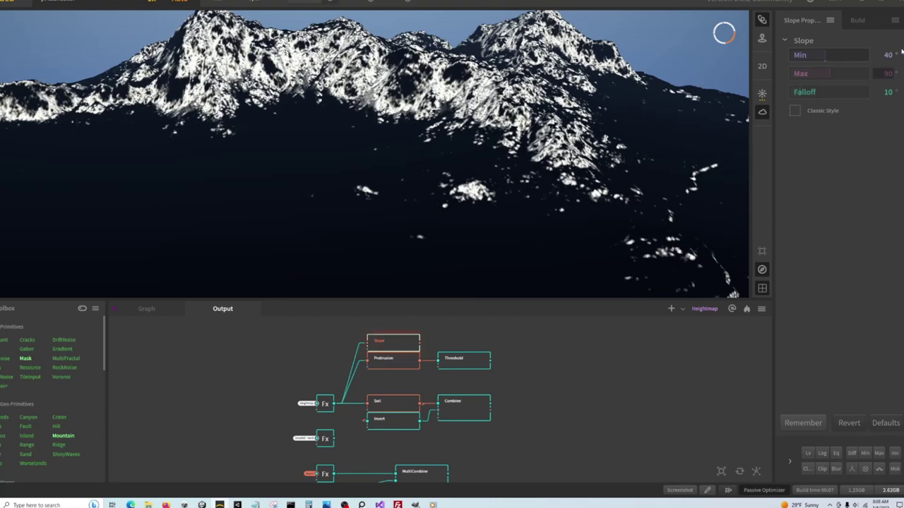
left_click(885, 92)
type("5")
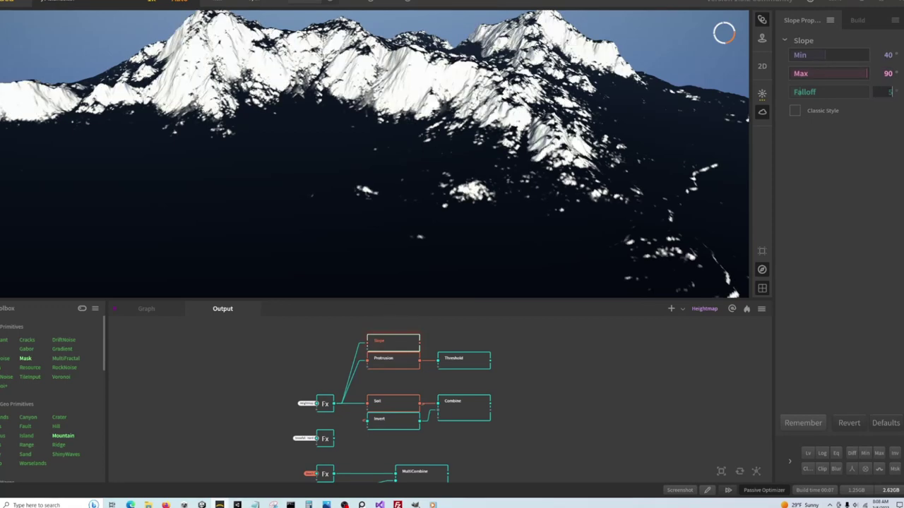
key("Return")
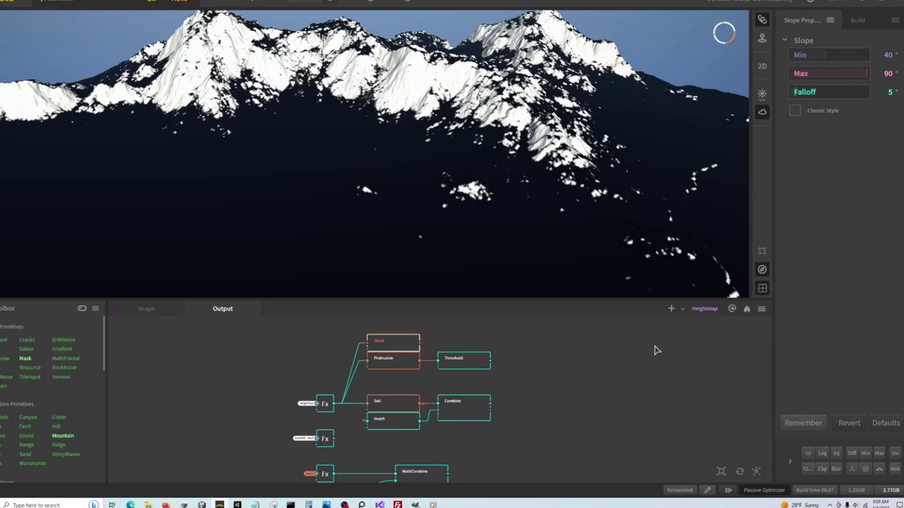
- Merge the Slope and Threshold outputs in a Combine node using the Add method at ratio 100
left_click(466, 359)
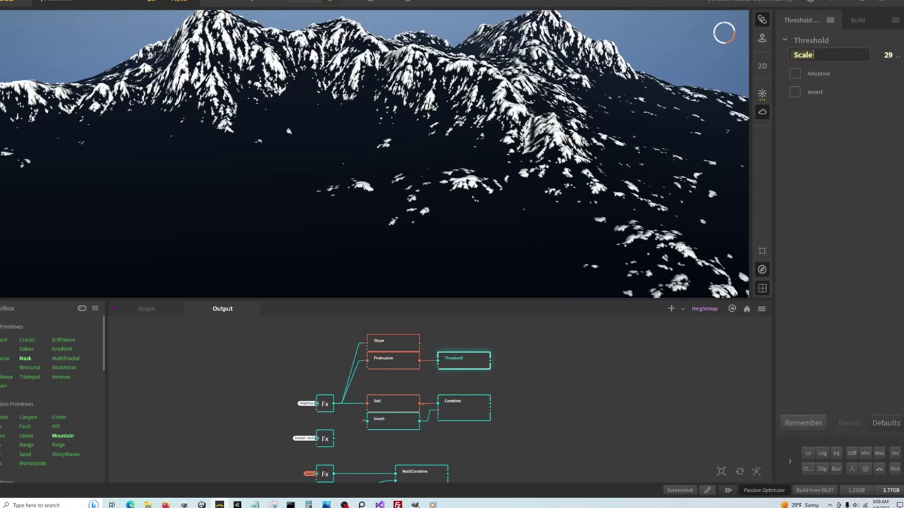
left_click(426, 346, "ctrl")
key("c")
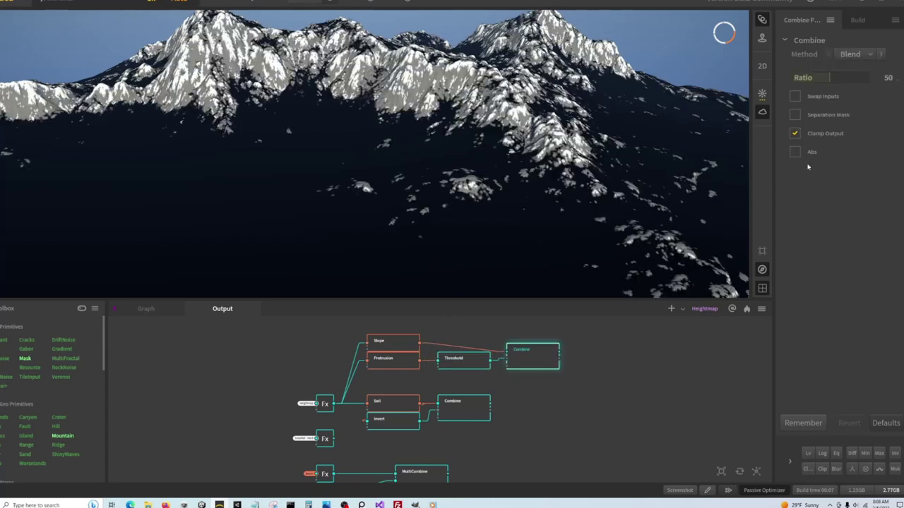
left_click(853, 55)
left_click(797, 86)
left_click(866, 78)
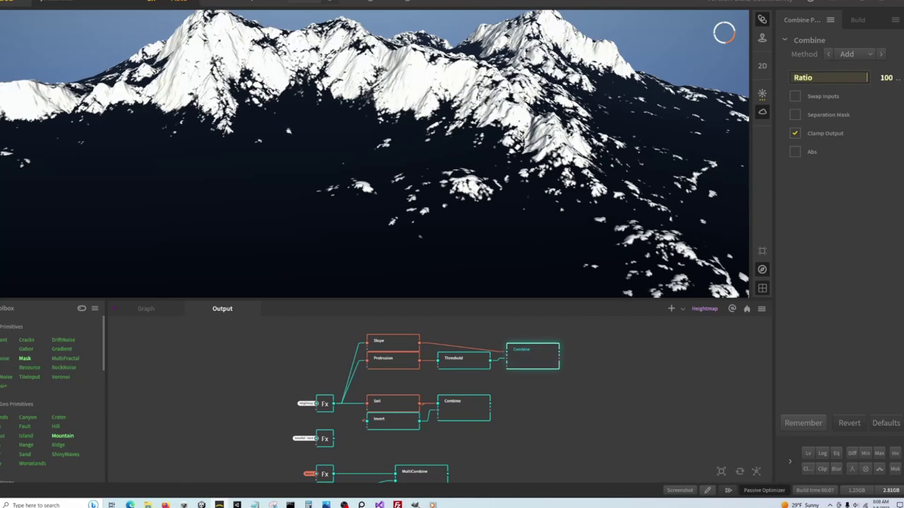
- Examine the combined rock mask over the whole terrain and compare it with the MultiCombine, Snowfall - Hard and Soil Combine masks
scroll(480, 168, "down", 6)
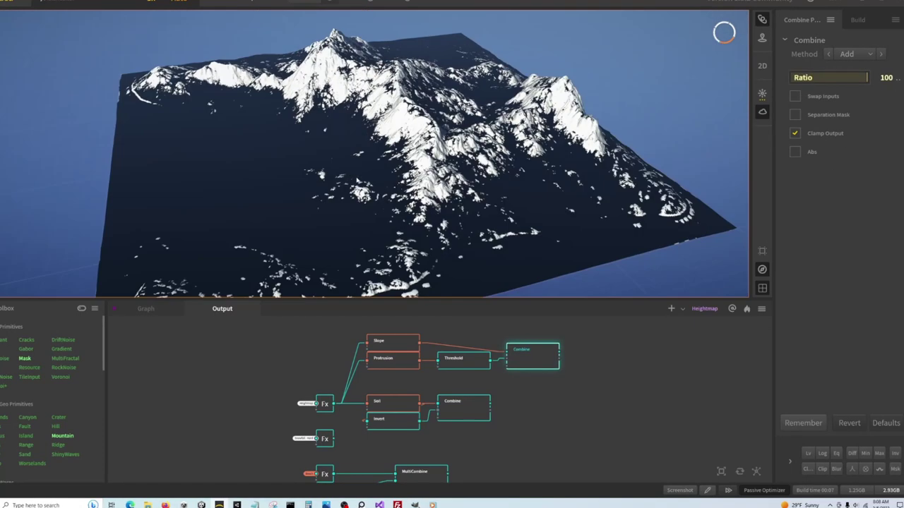
left_click_drag(374, 177, 443, 203)
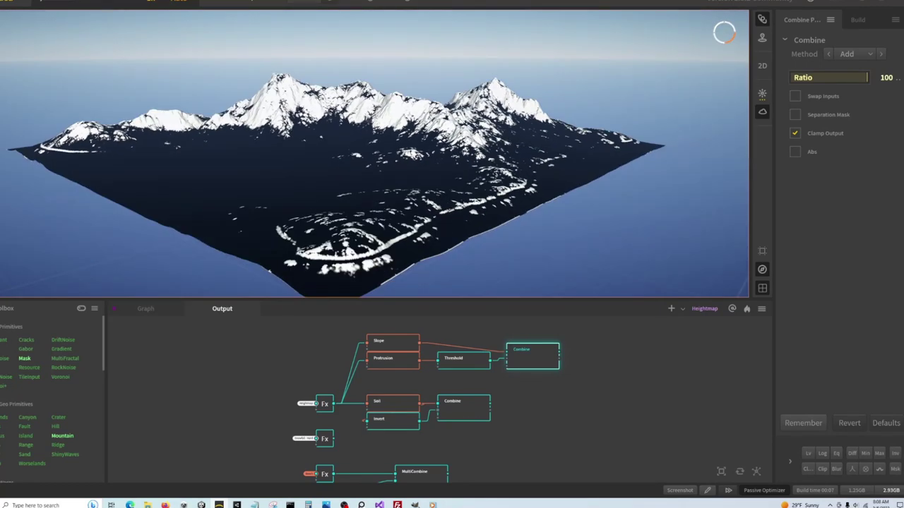
left_click_drag(342, 181, 347, 218)
scroll(272, 322, "down", 3)
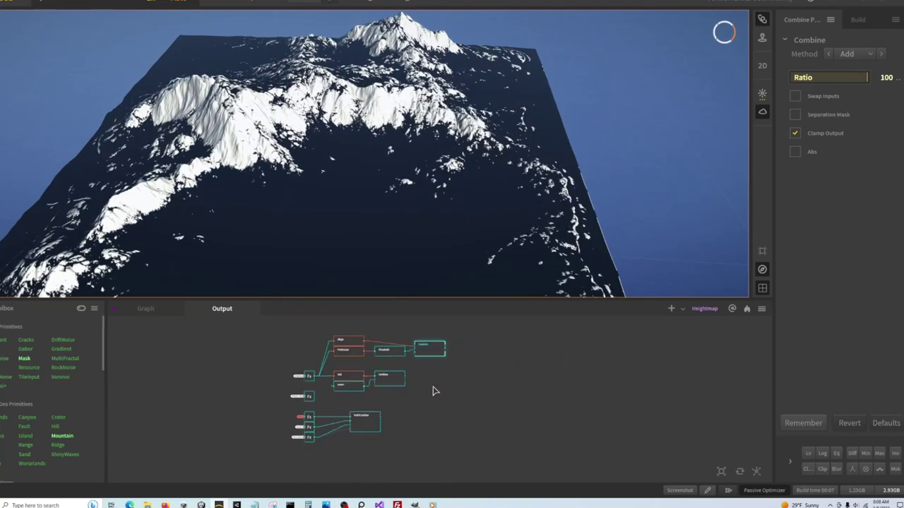
left_click(366, 426)
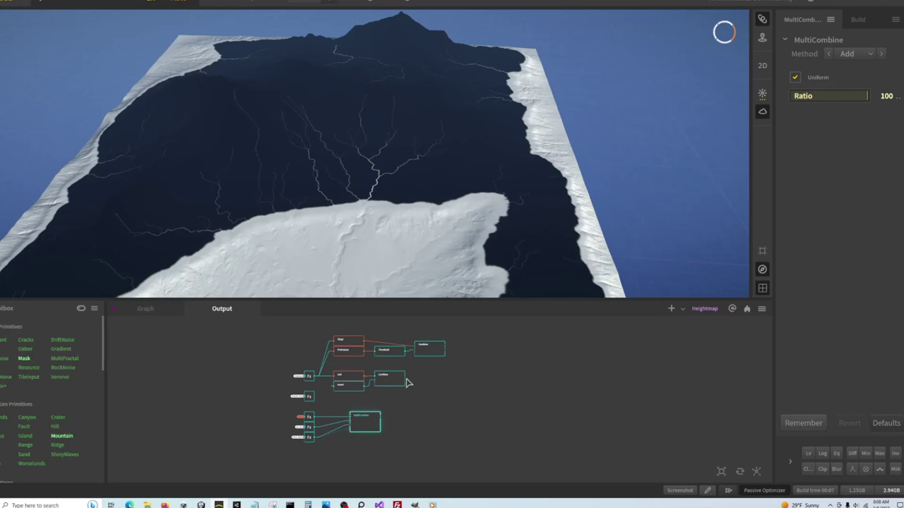
left_click(308, 397)
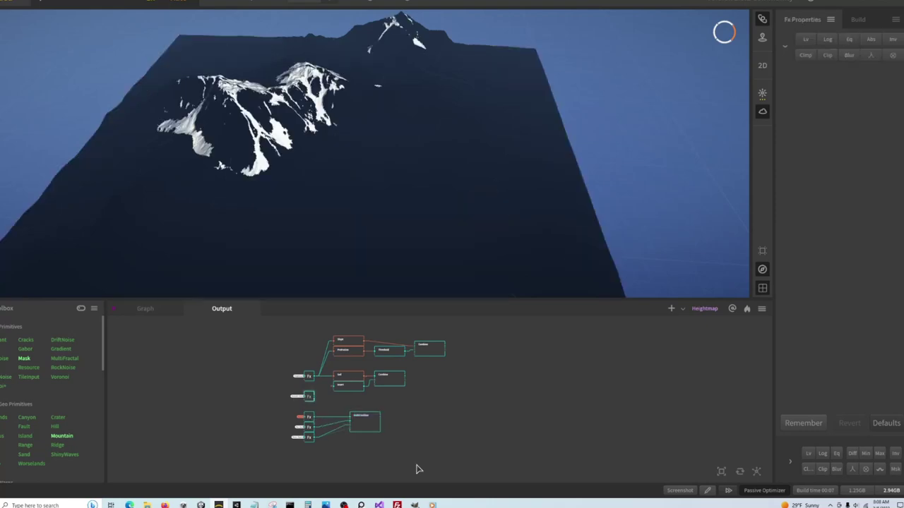
left_click(424, 353)
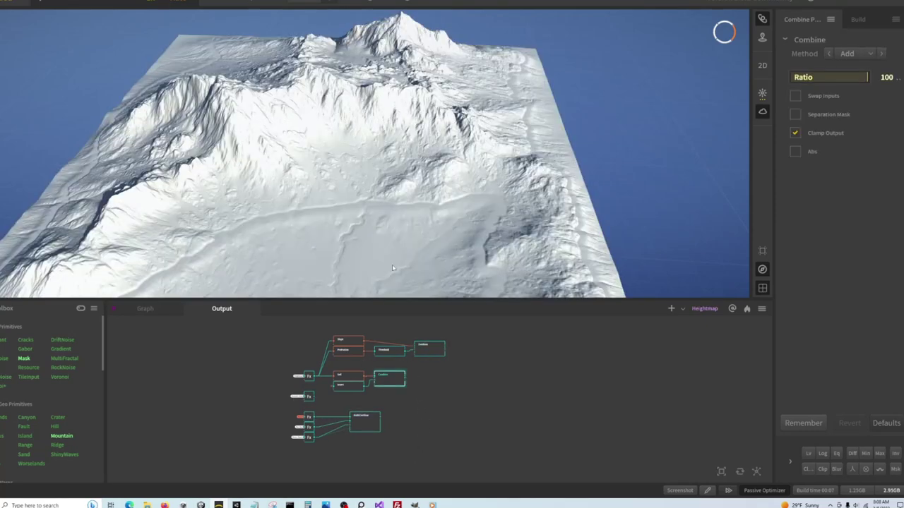
left_click(398, 376)
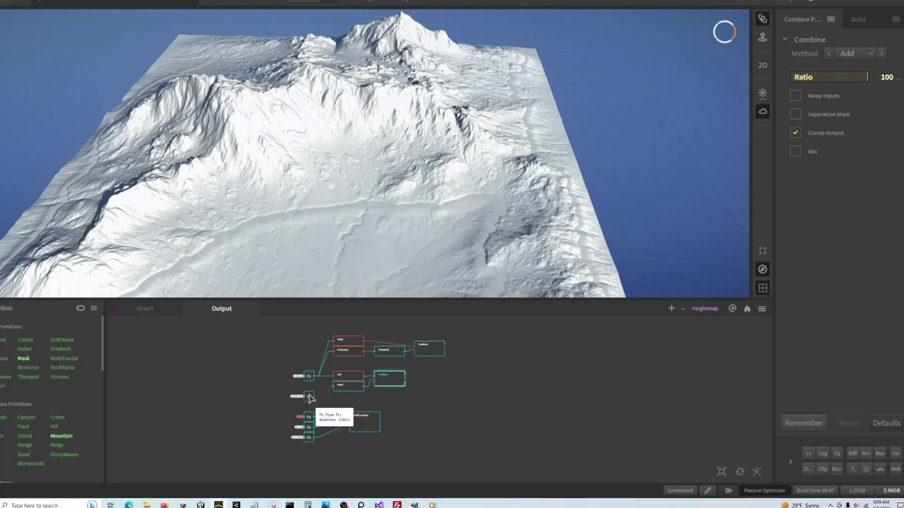
- Merge the Slope–Threshold Combine with the Snowfall - Hard Fx in a new Combine node, and move the Soil Combine and MultiCombine farther from their inputs
left_click(428, 351)
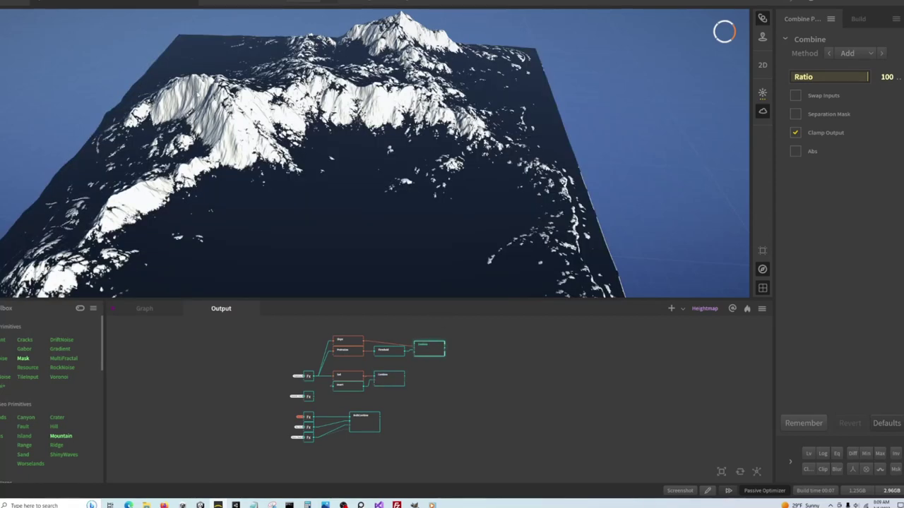
left_click(309, 397)
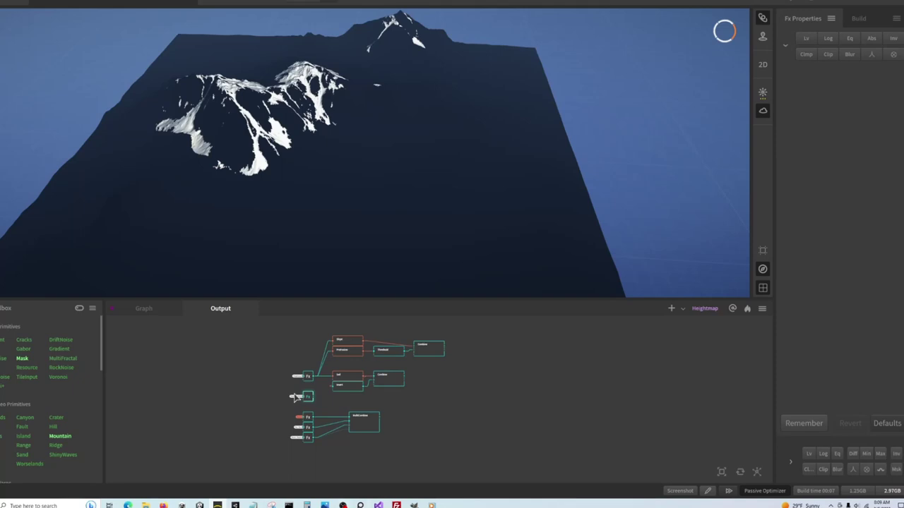
left_click_drag(405, 378, 469, 348)
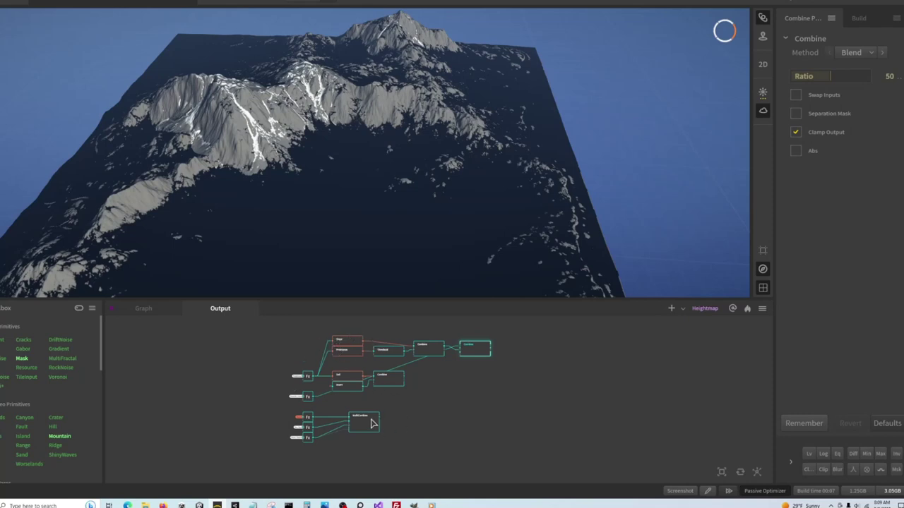
left_click_drag(369, 423, 424, 422)
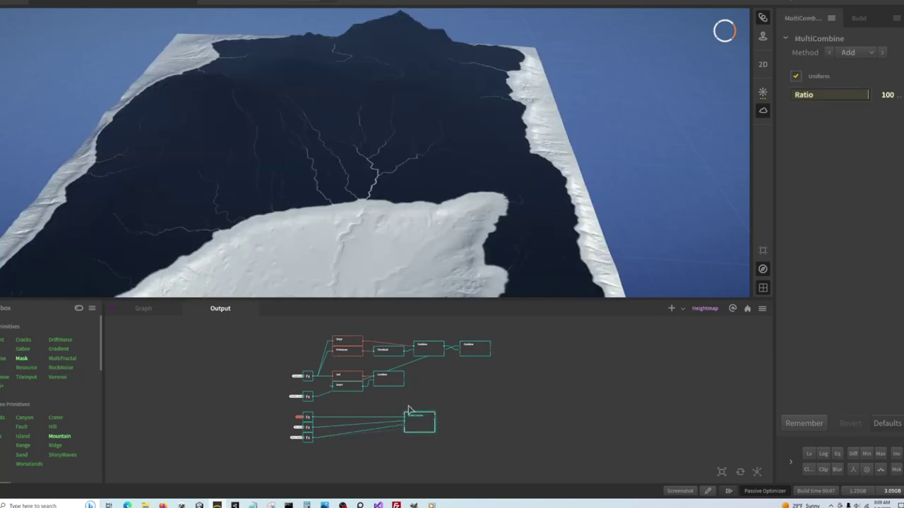
left_click_drag(391, 381, 443, 411)
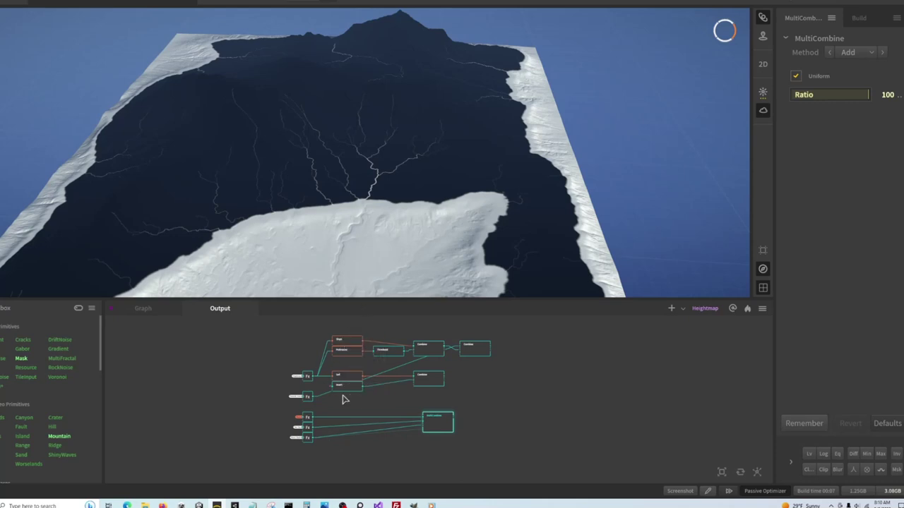
- Preview the Threshold mask, the Slope–Threshold Combine and the Soil–Invert Combine on the terrain
left_click(385, 352)
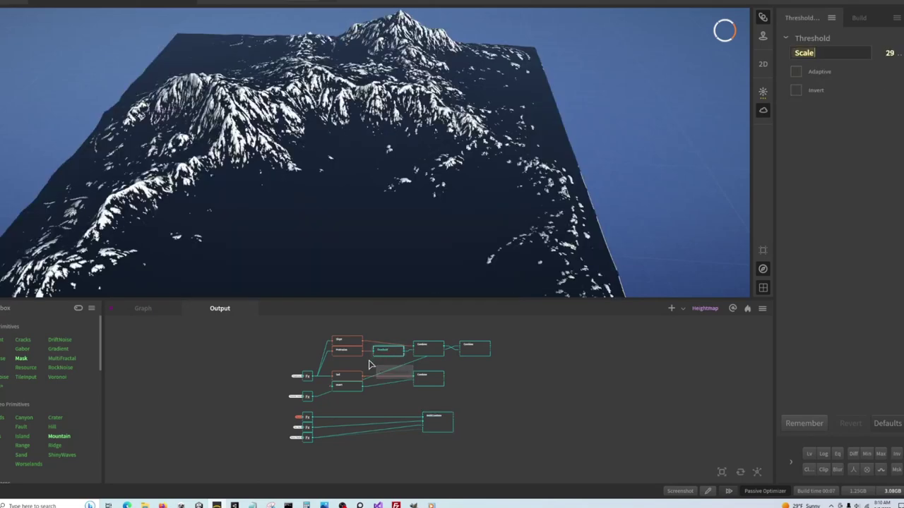
left_click(433, 353)
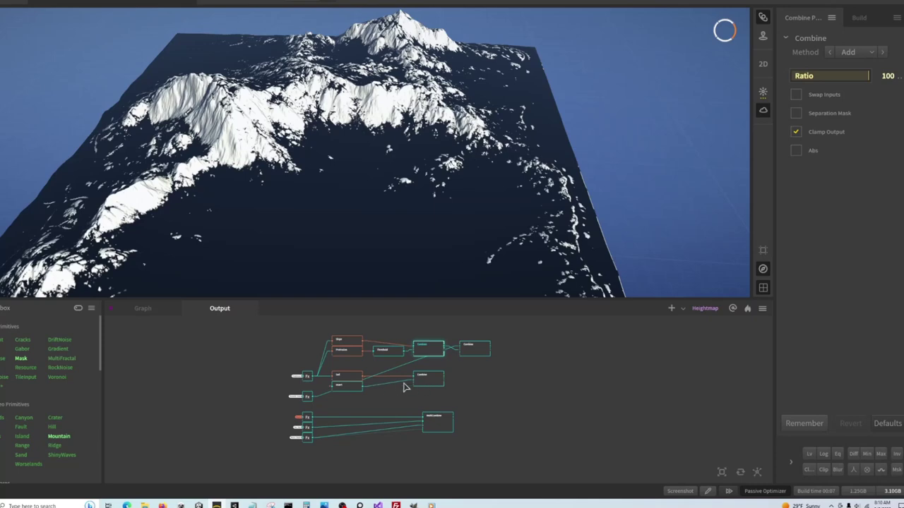
left_click(433, 383)
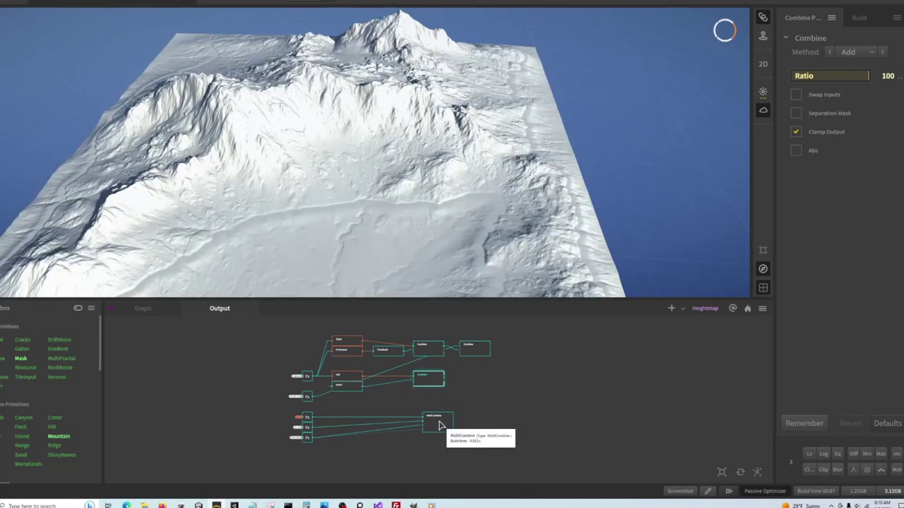
- Preview the Snowfall - Hard mask and align the MultiCombine node beneath the Soil–Invert Combine
left_click(309, 399)
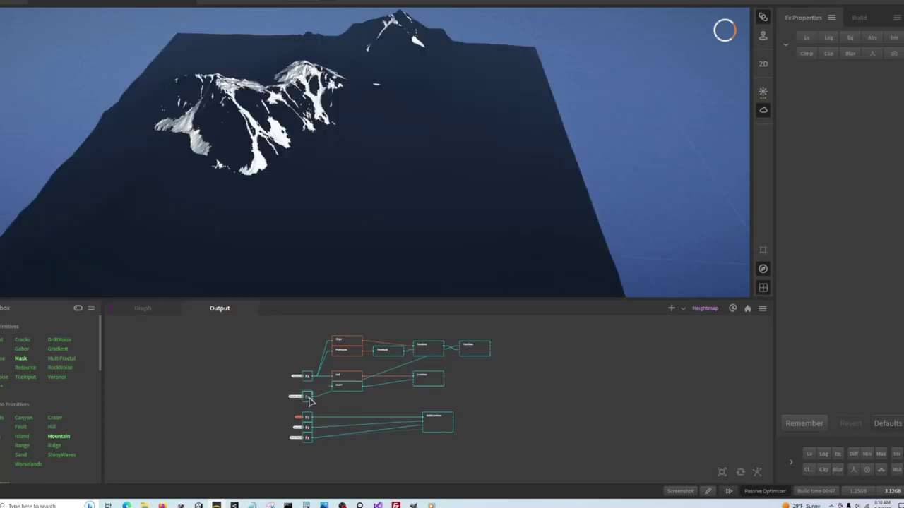
left_click_drag(439, 428, 430, 428)
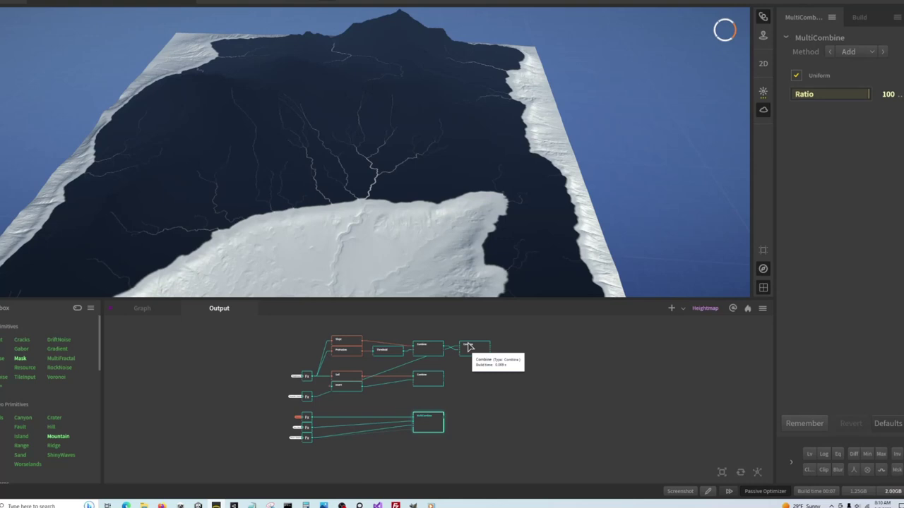
left_click(307, 400)
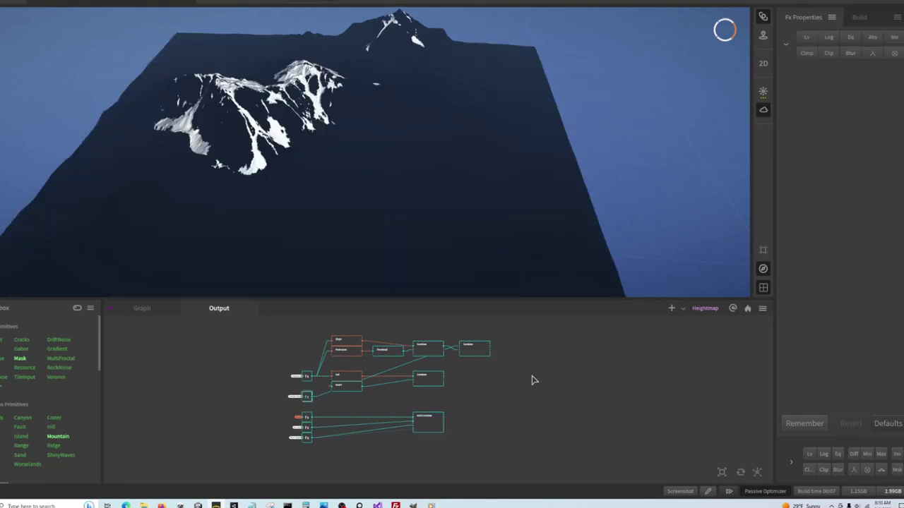
- Set the method of the Combine that merges the rock and snowfall masks to Subtract, and move it farther from its inputs
left_click(486, 351)
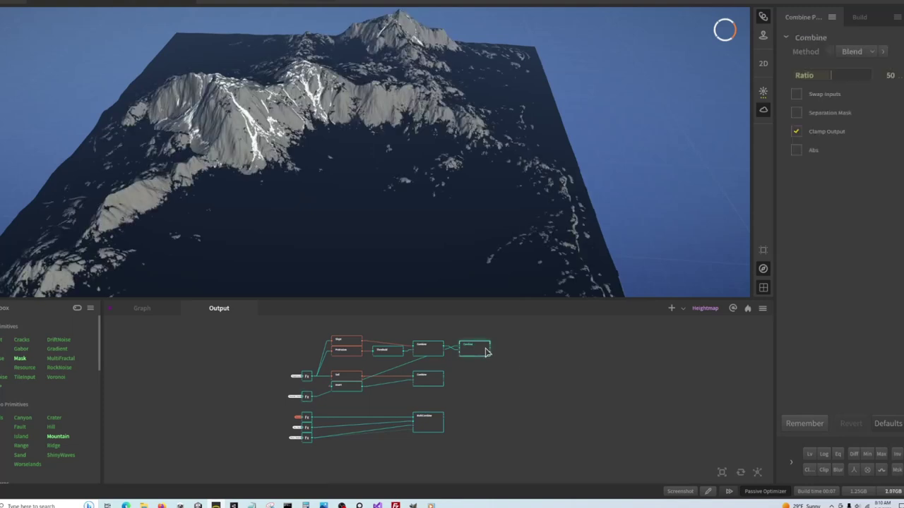
left_click(871, 52)
left_click(869, 118)
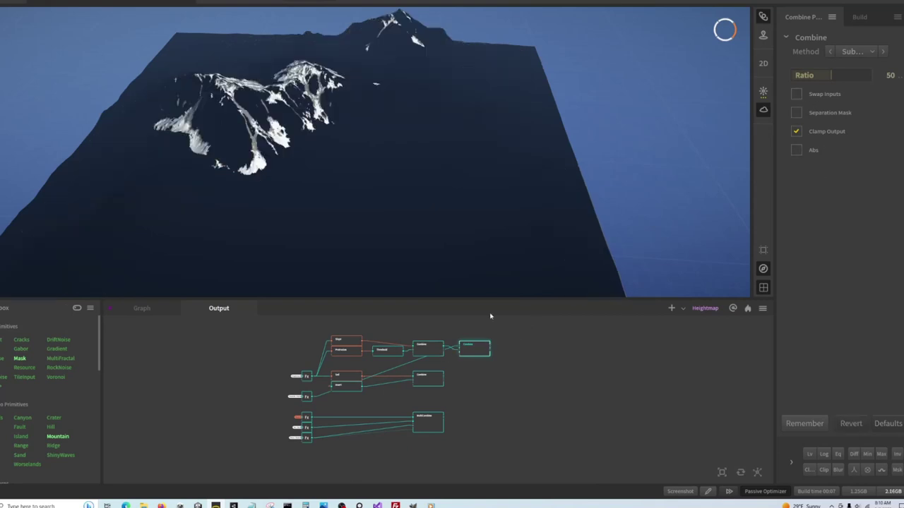
left_click_drag(480, 348, 500, 349)
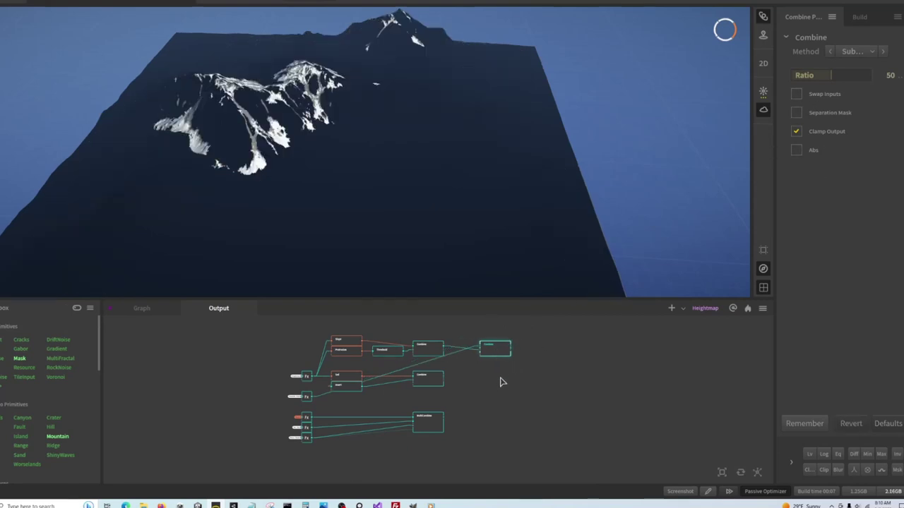
- Rewire the Subtract Combine so the Snowfall - Hard Fx is subtracted from the Slope–Threshold Combine, with the ratio at 100
left_click(441, 349)
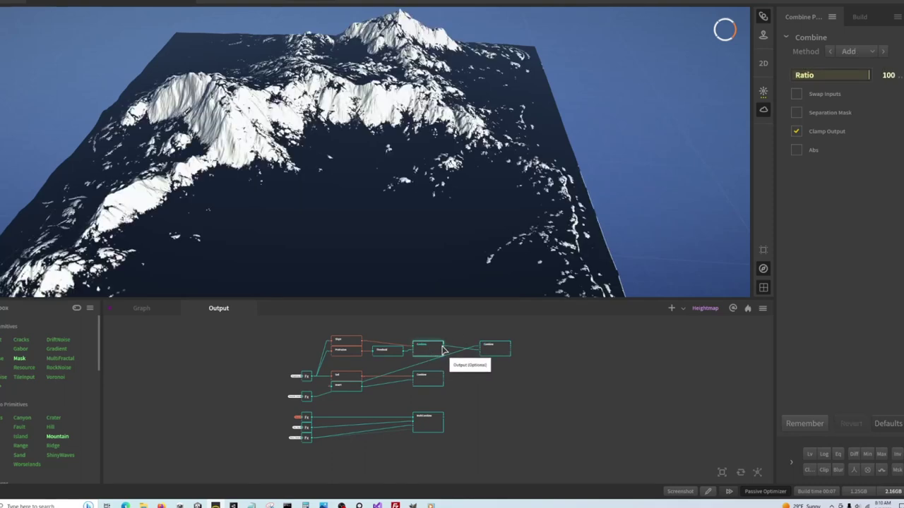
left_click_drag(444, 351, 482, 347)
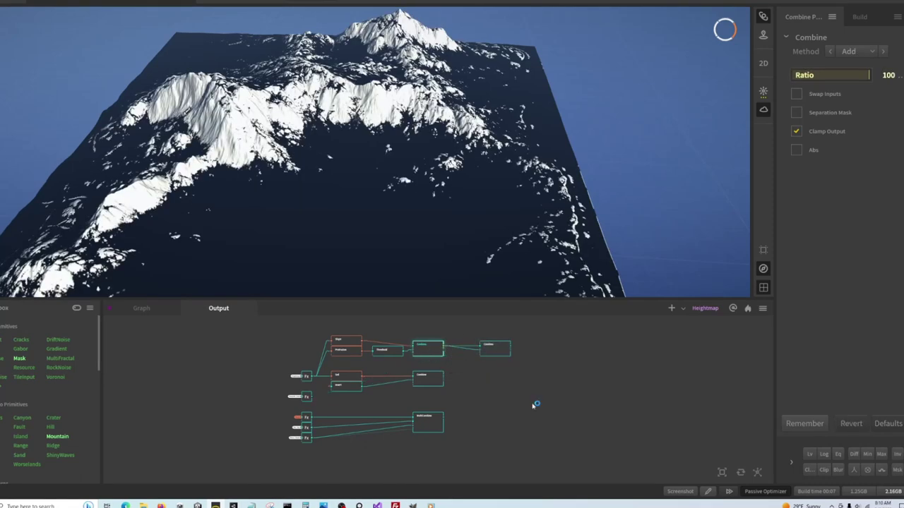
left_click(493, 349)
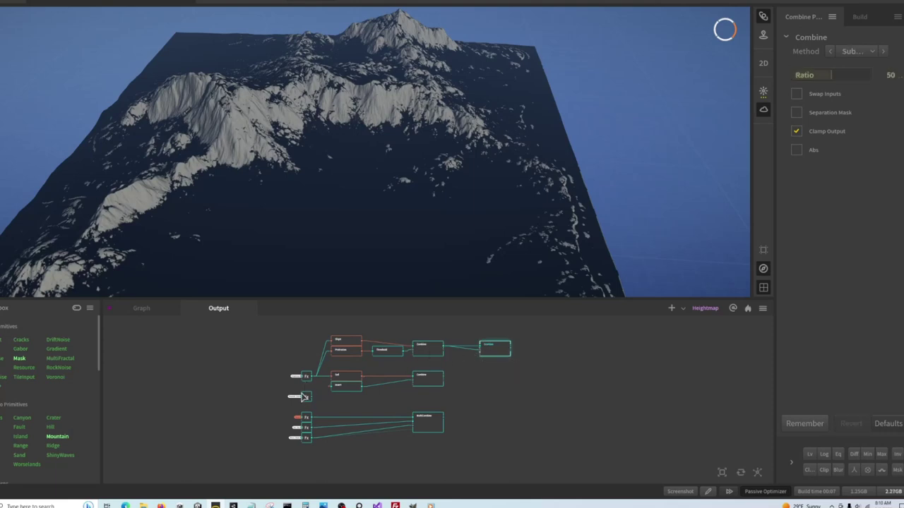
left_click_drag(312, 397, 480, 351)
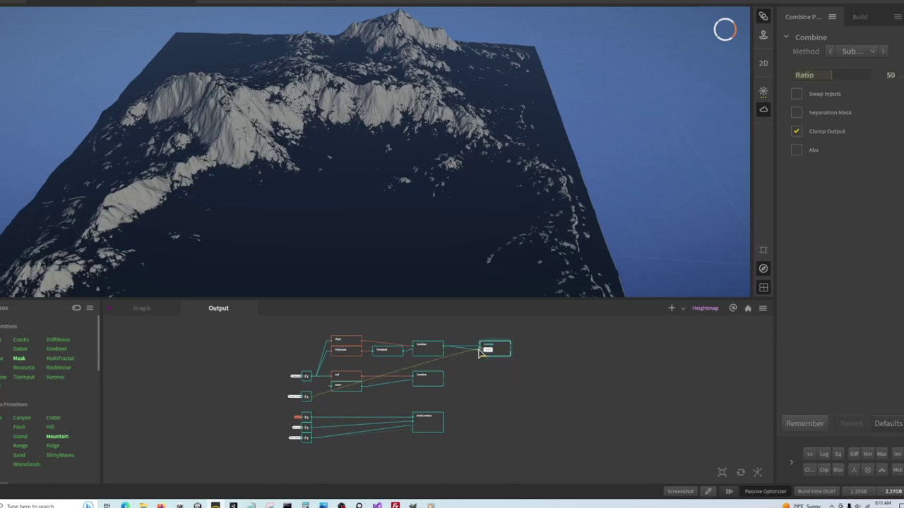
left_click(870, 79)
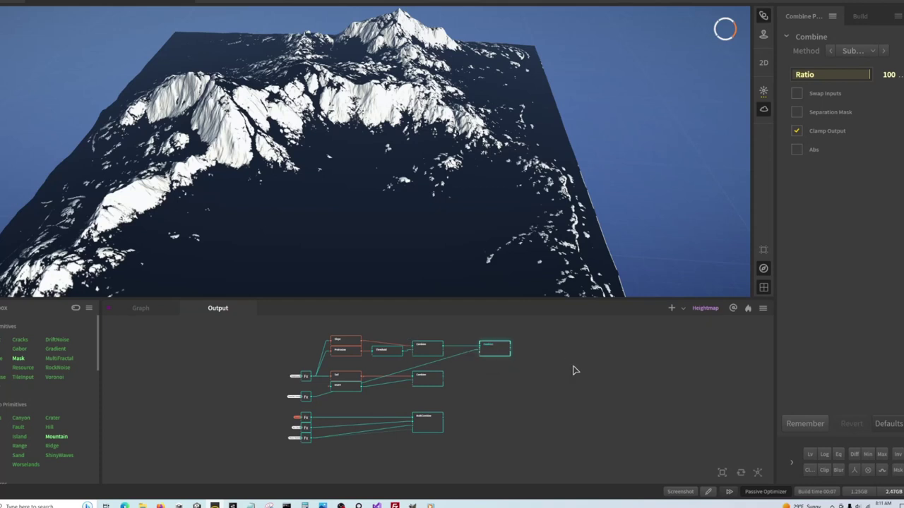
- Add a Splat node and connect the snow-subtracted rock Combine to its first input
left_click_drag(510, 346, 565, 350)
type("spla")
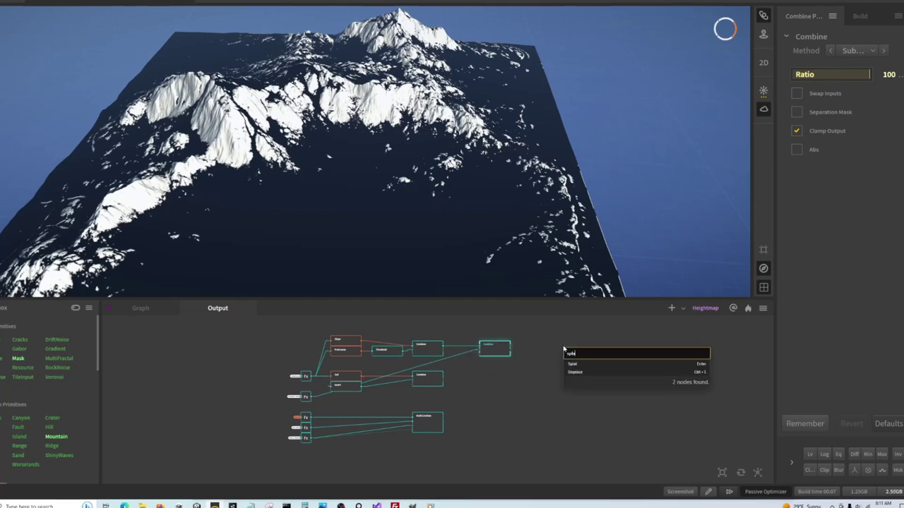
left_click(573, 363)
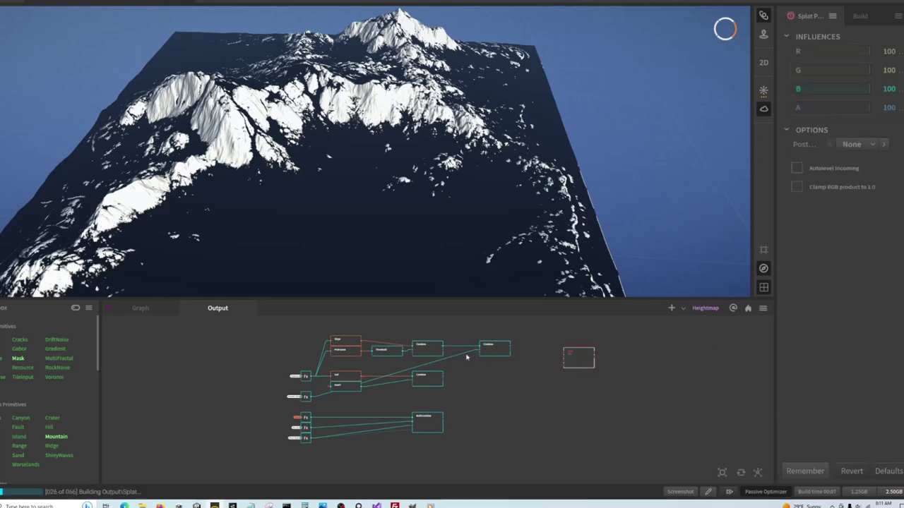
left_click_drag(506, 349, 565, 356)
left_click(474, 420)
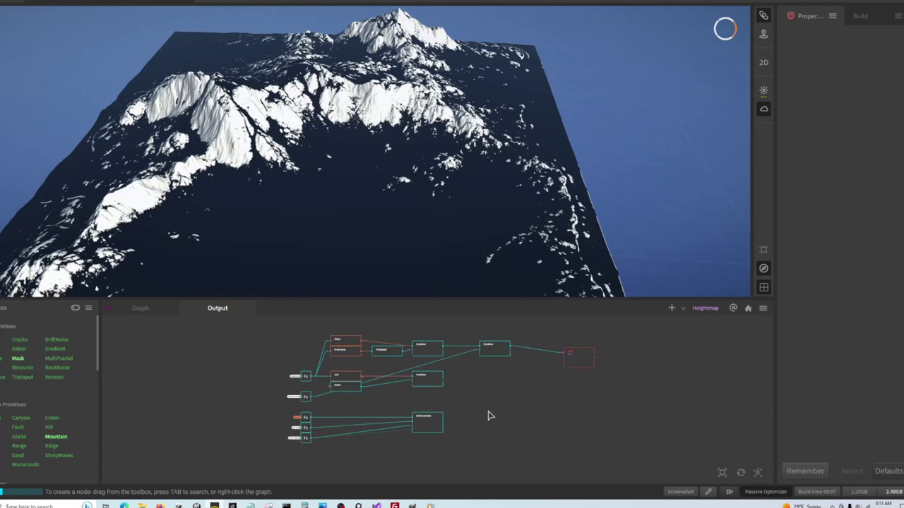
- Add a MultiCombine fed by the Soil–Invert Combine, using the Subtract method at ratio 99
left_click(433, 381)
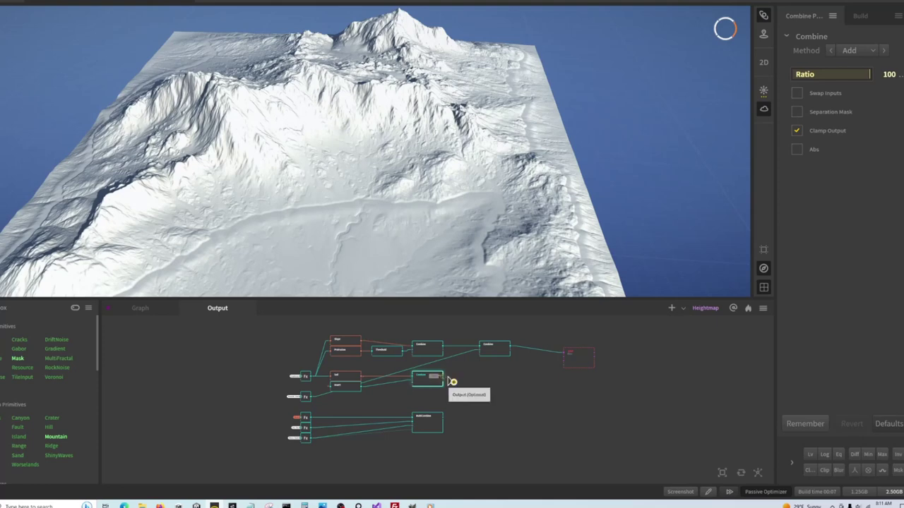
left_click_drag(456, 381, 480, 376)
type("mu")
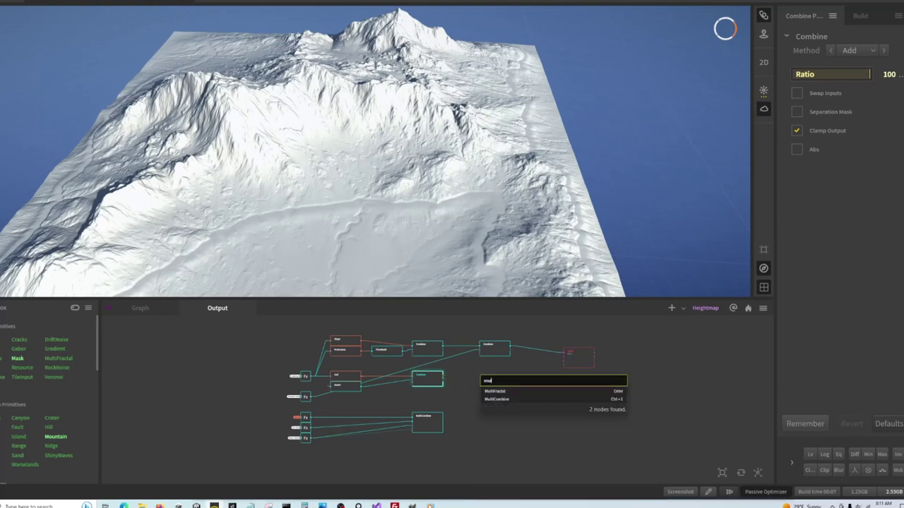
type("lt")
left_click(496, 399)
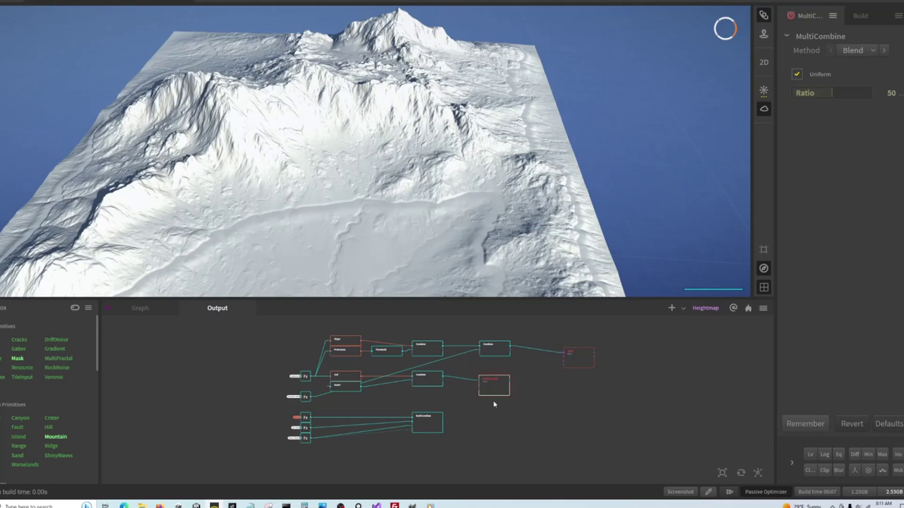
left_click(852, 49)
left_click(861, 118)
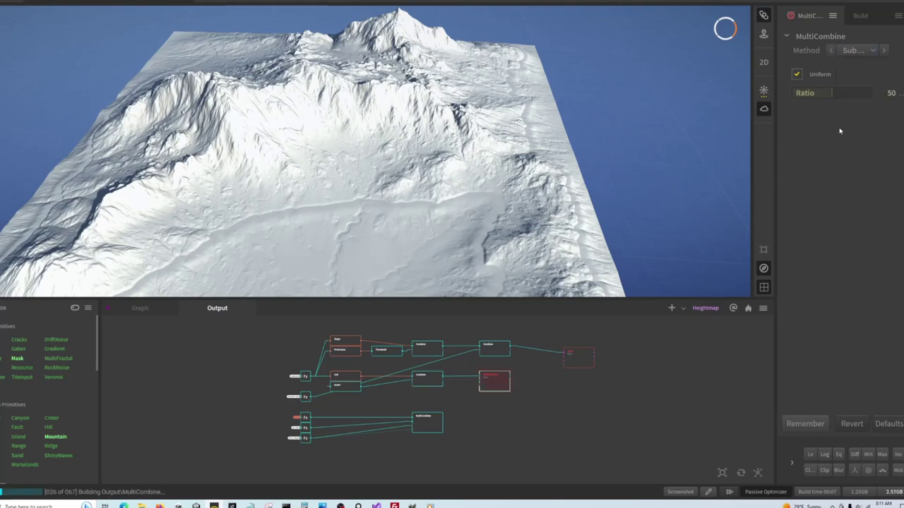
left_click(870, 93)
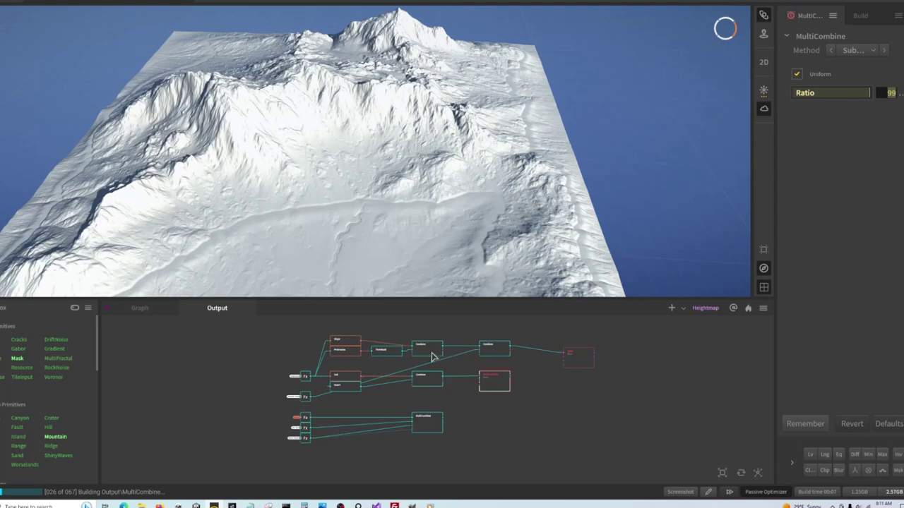
- Feed the Slope–Threshold Combine, the Snowfall - Hard Fx and the water MultiCombine into the Subtract MultiCombine, the last one as Layer3
left_click_drag(445, 349, 486, 381)
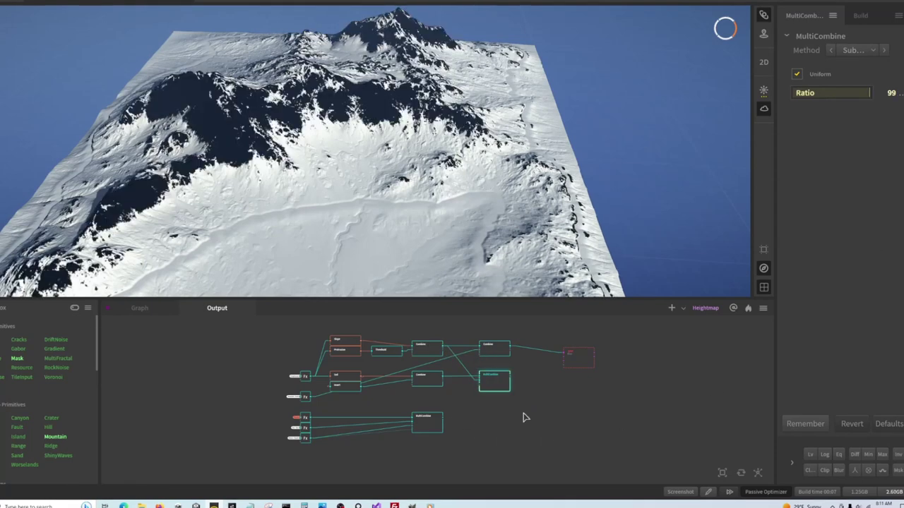
left_click_drag(311, 397, 483, 390)
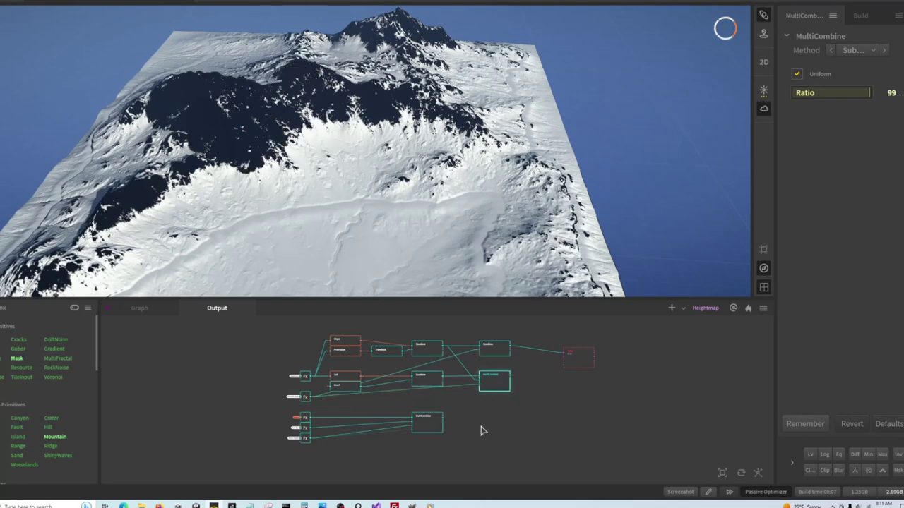
left_click_drag(441, 420, 496, 387)
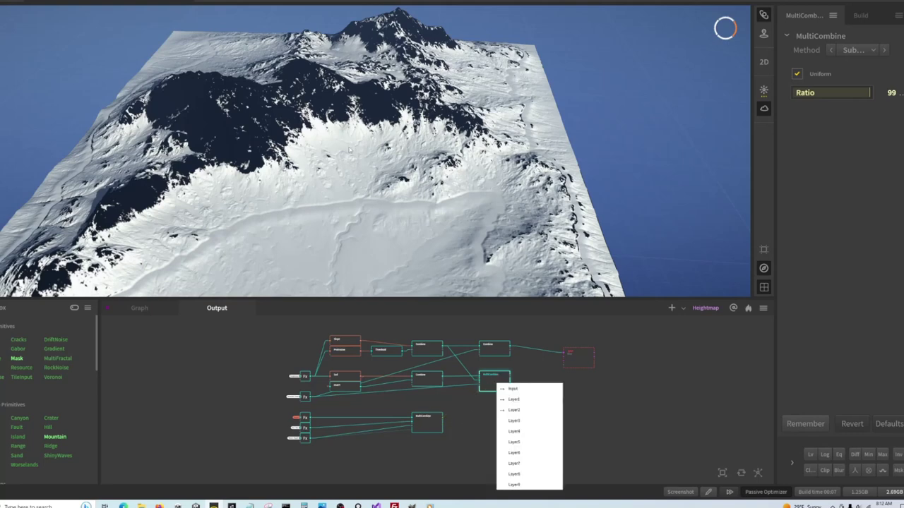
left_click(514, 420)
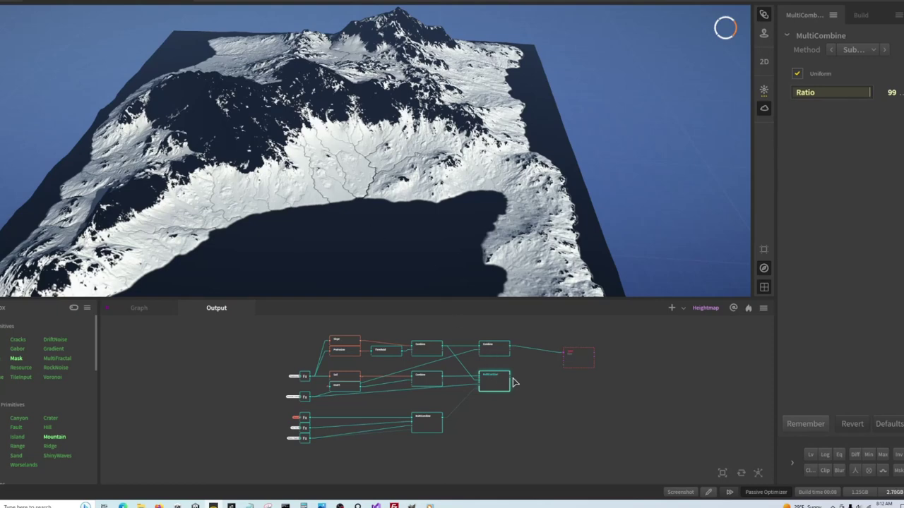
- Connect the Subtract MultiCombine and the water MultiCombine to the Splat's green and blue inputs, and preview the splat map
left_click_drag(513, 381, 569, 359)
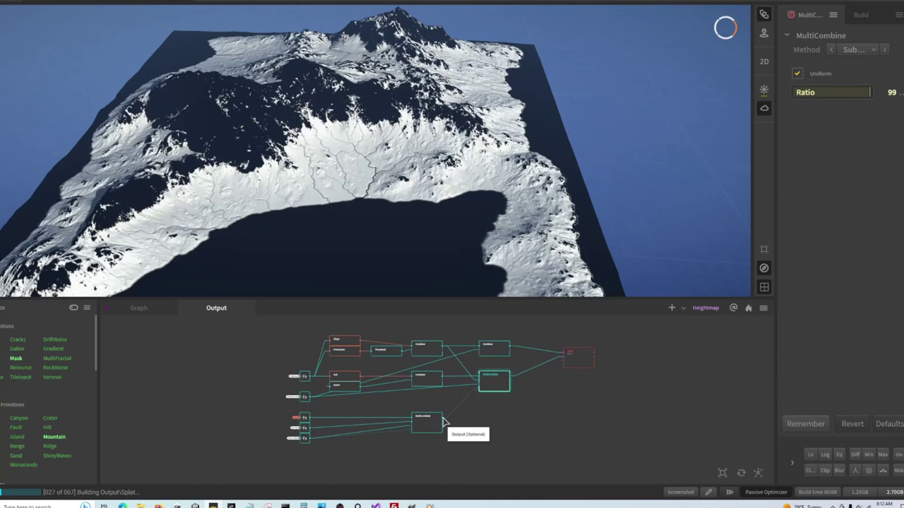
left_click_drag(444, 422, 569, 360)
left_click(585, 360)
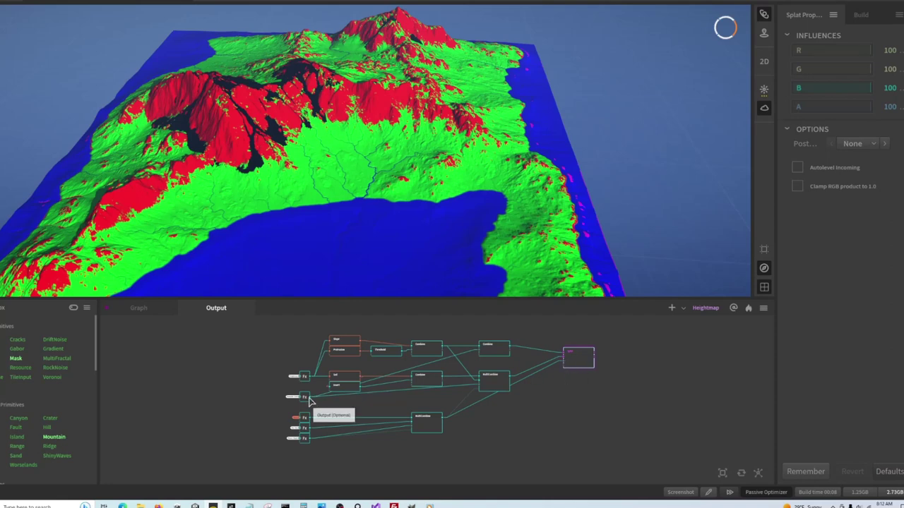
- Connect the Snowfall - Hard Fx to the Splat's alpha input and check its mask against the splat map
left_click_drag(308, 400, 577, 351)
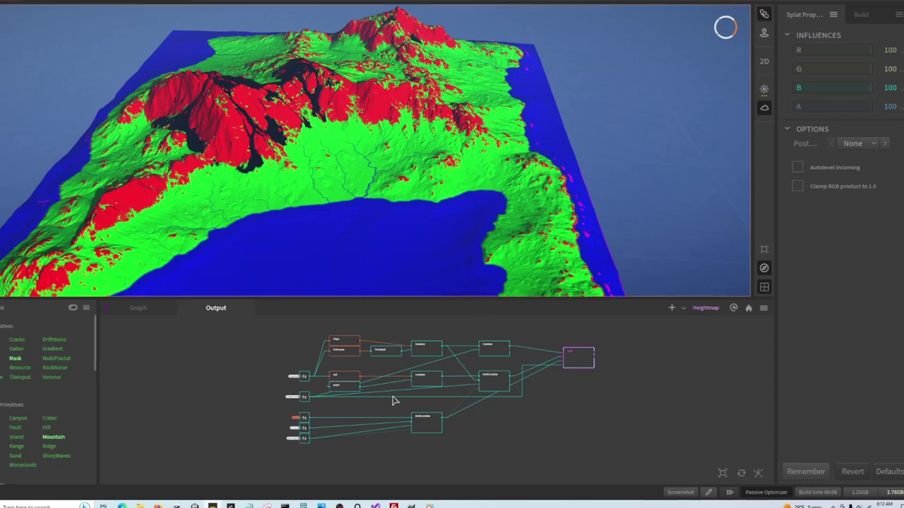
left_click(305, 397)
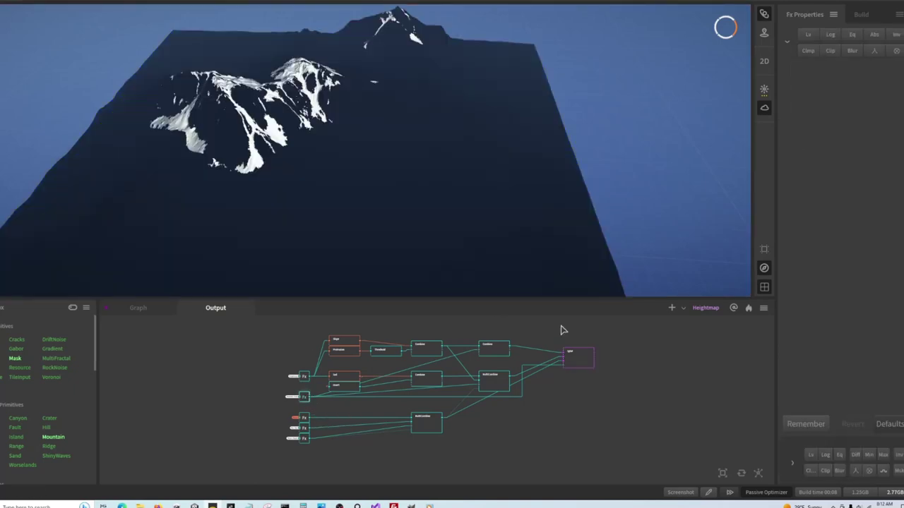
left_click_drag(313, 400, 564, 359)
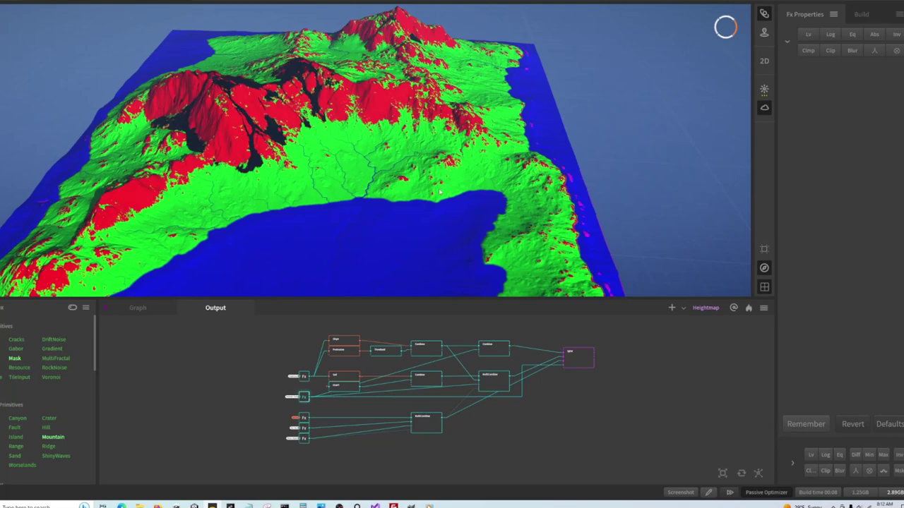
- Mark the Splat node and the Heightmap Fx node for export
left_click(581, 363)
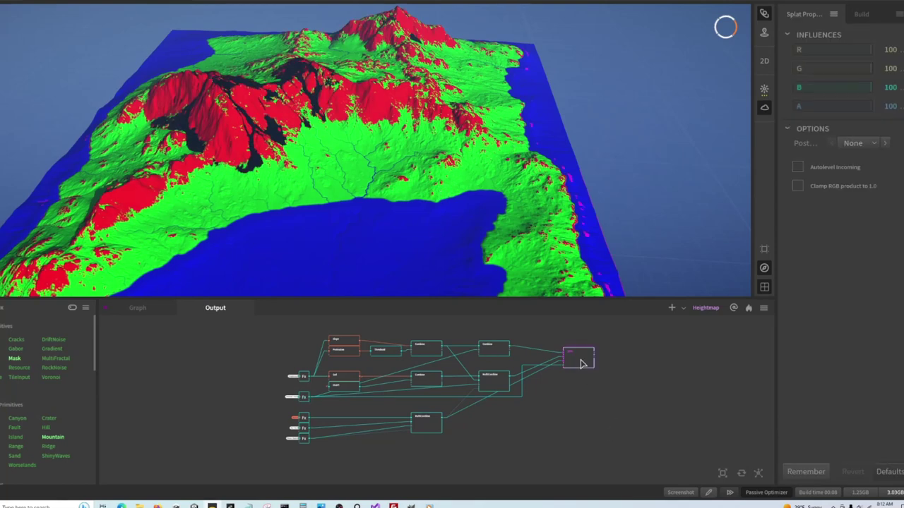
right_click(581, 363)
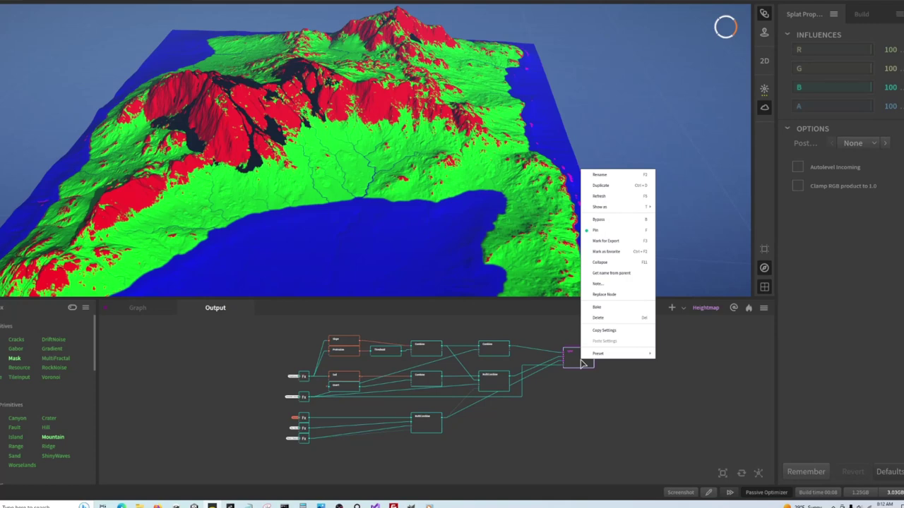
left_click(605, 241)
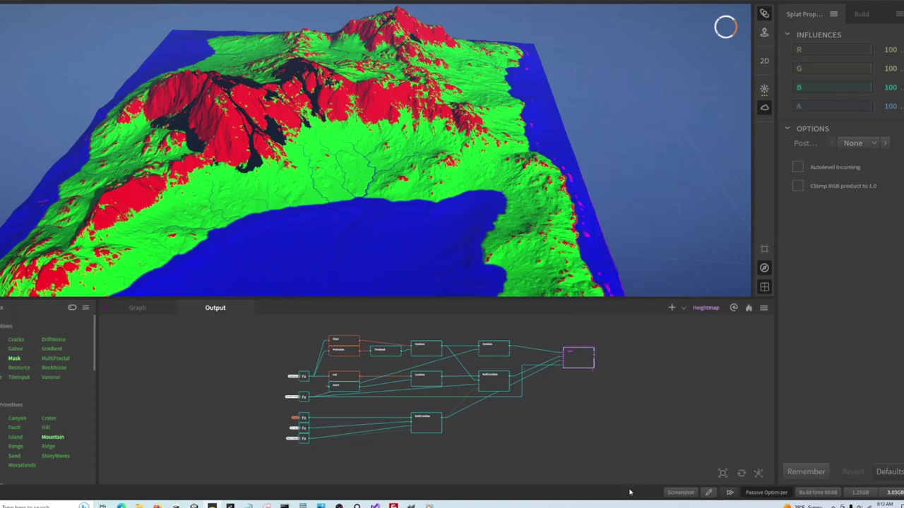
scroll(306, 377, "up", 4)
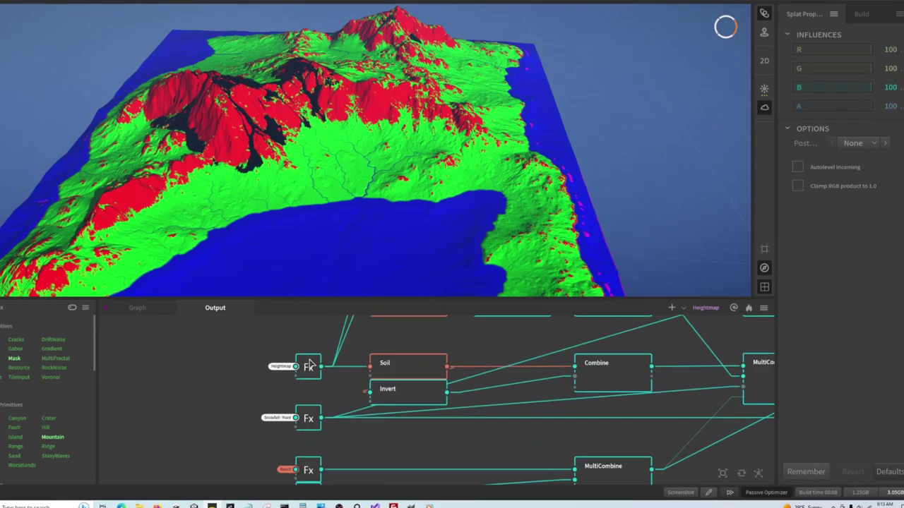
left_click(309, 367)
right_click(311, 367)
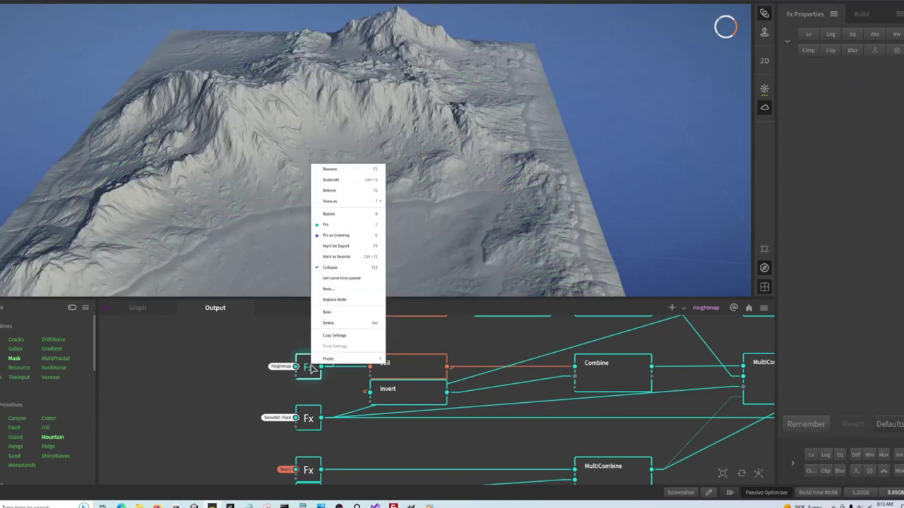
left_click(348, 247)
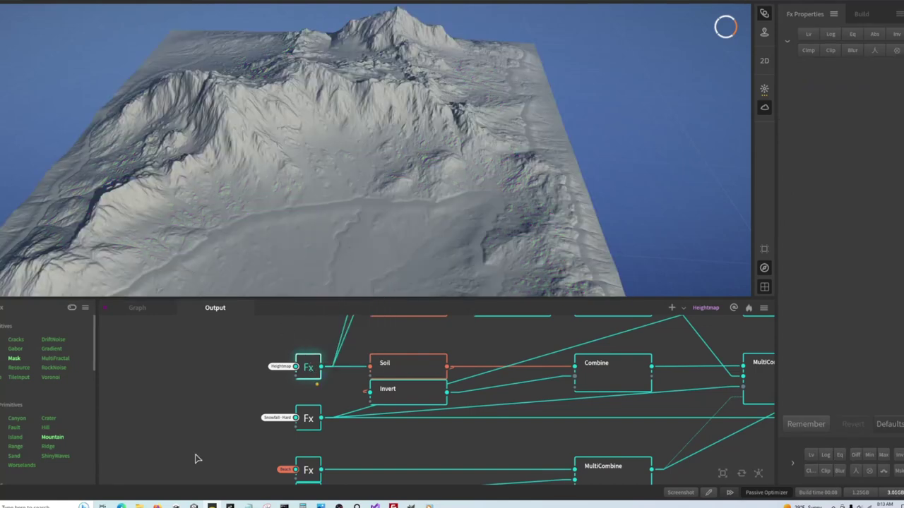
scroll(200, 395, "down", 3)
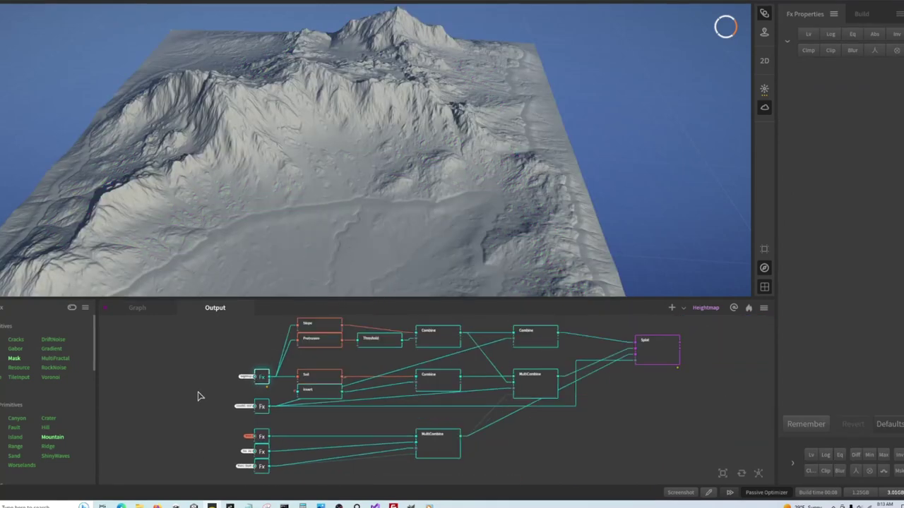
- Show the build settings and delete the old duplicate node network above the current one in the Output graph
left_click(865, 15)
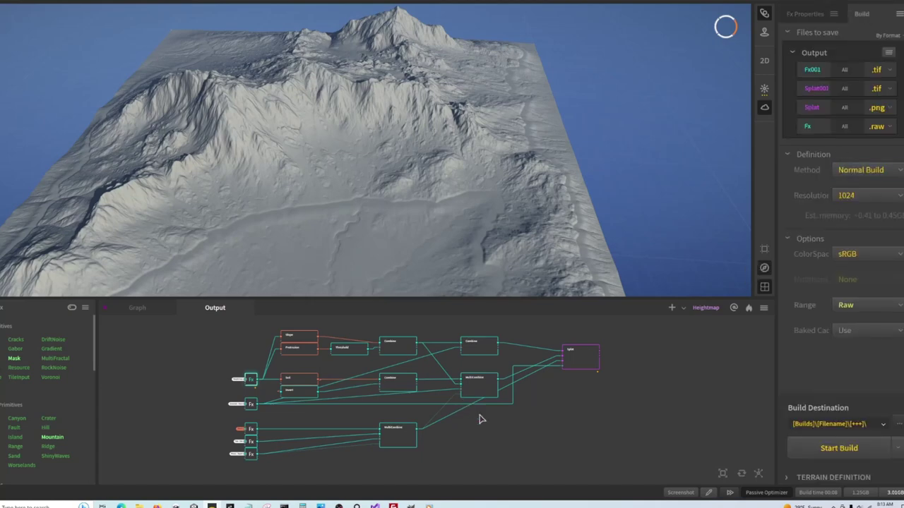
scroll(516, 423, "down", 3)
left_click_drag(557, 383, 584, 396)
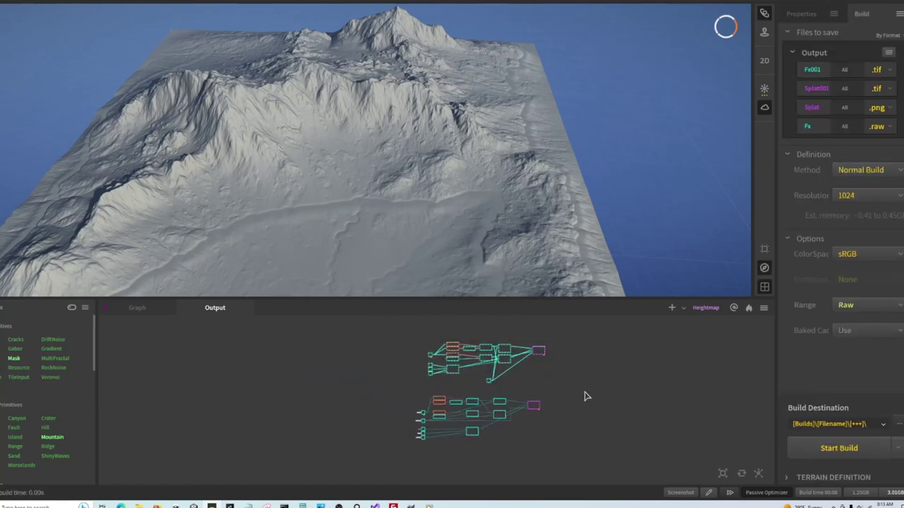
key("Delete")
scroll(567, 434, "up", 5)
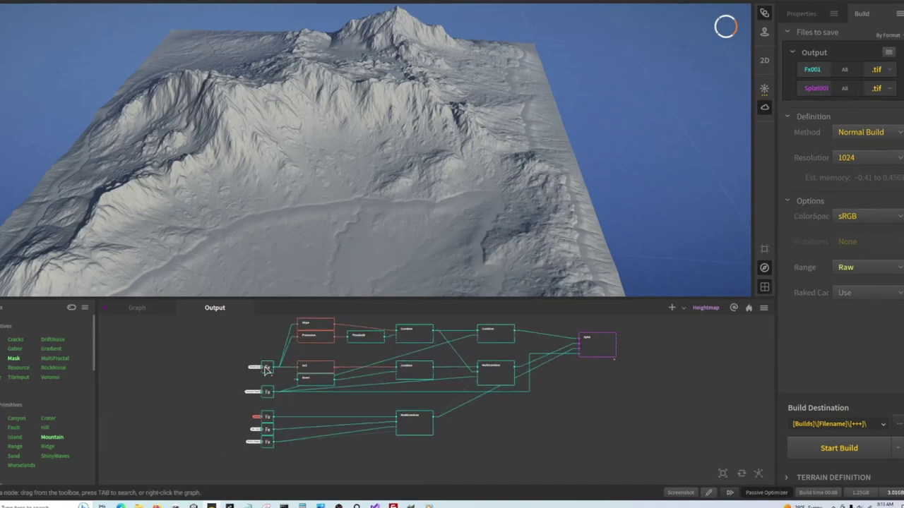
- Set the export format of Fx001 to .raw and of Splat001 to .png in the files to save
left_click(875, 69)
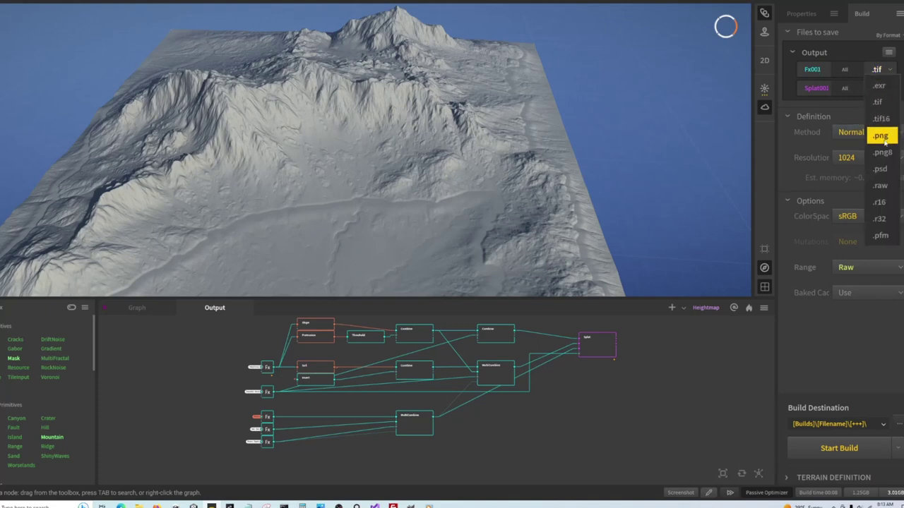
left_click(891, 188)
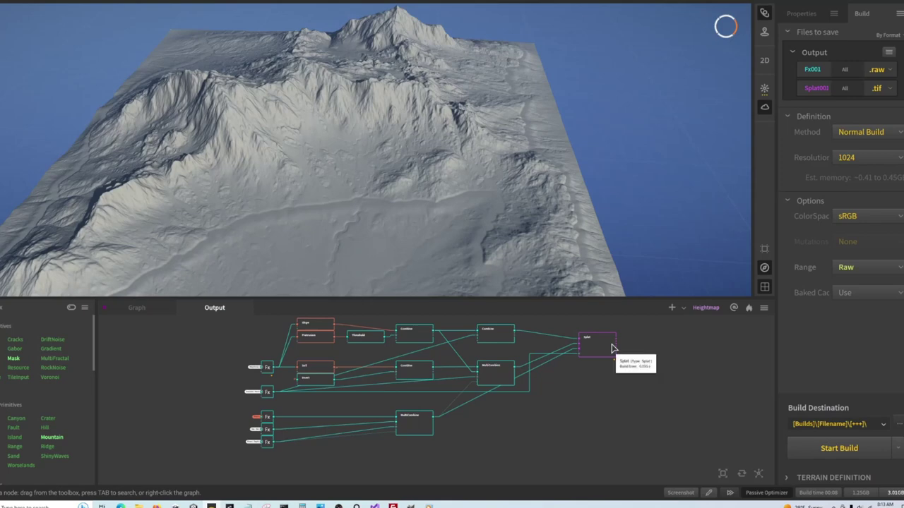
left_click(876, 88)
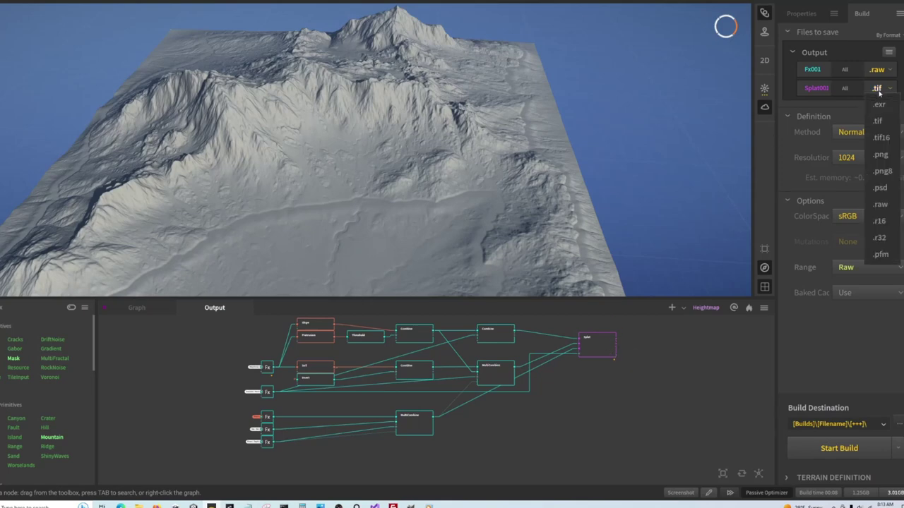
left_click(881, 171)
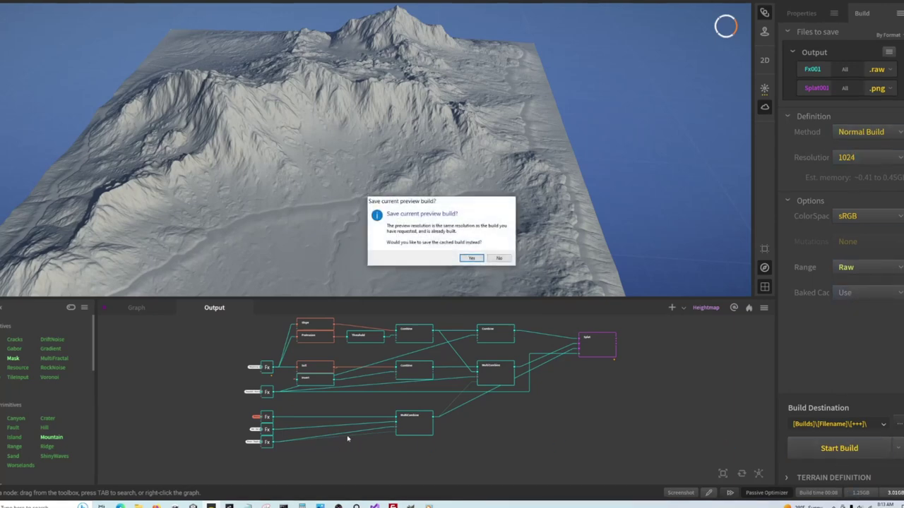
- Build the output files by saving the cached preview build
left_click(471, 258)
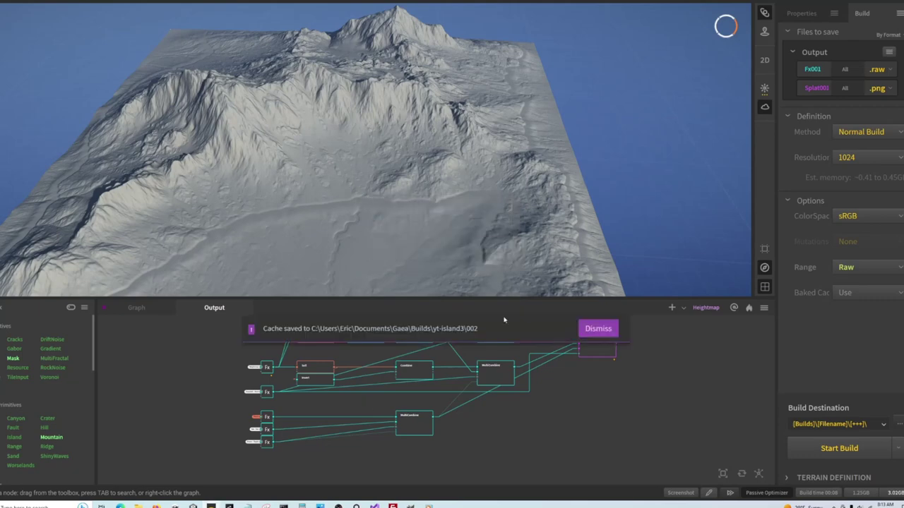
left_click(504, 323)
left_click_drag(611, 370, 451, 311)
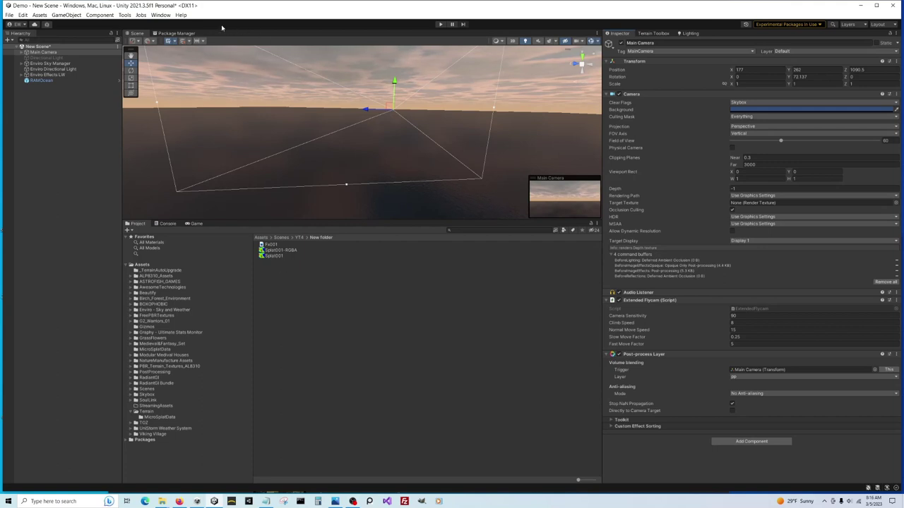
- Switch to Unity and examine the Package Manager's registry list and its advanced project settings
left_click(181, 35)
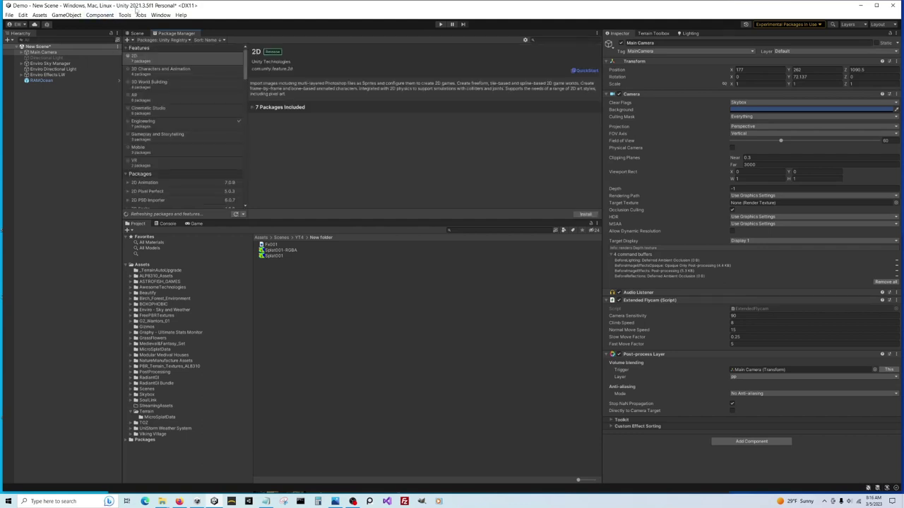
scroll(203, 128, "down", 10)
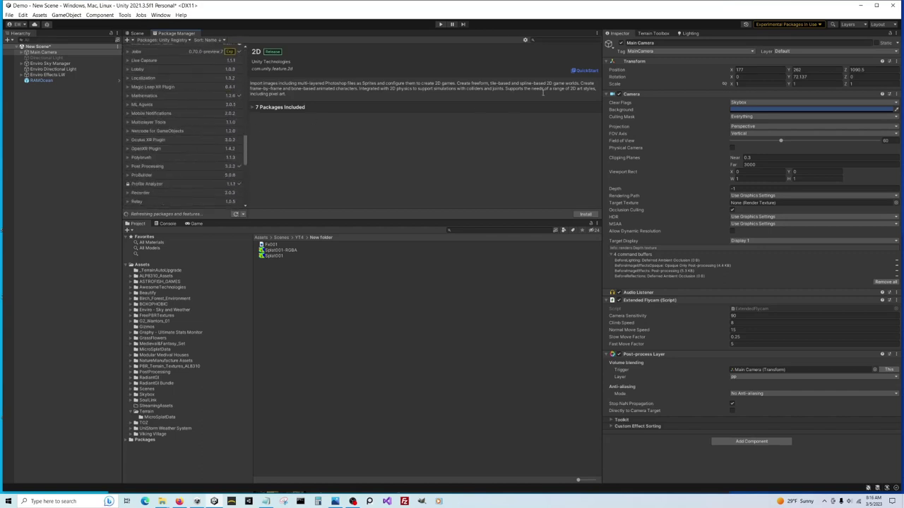
left_click(524, 40)
left_click(558, 46)
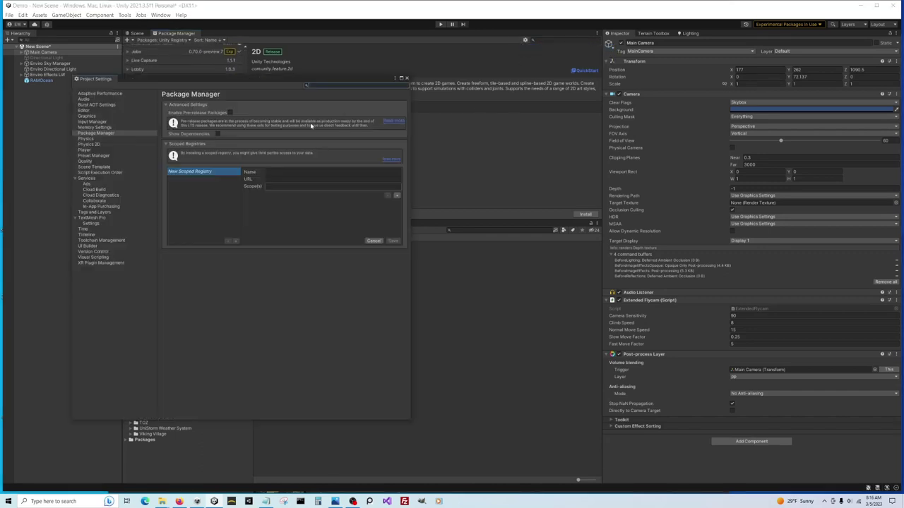
left_click(405, 79)
- Find the Terrain Tools package in the Unity Registry and show its details
scroll(151, 147, "down", 5)
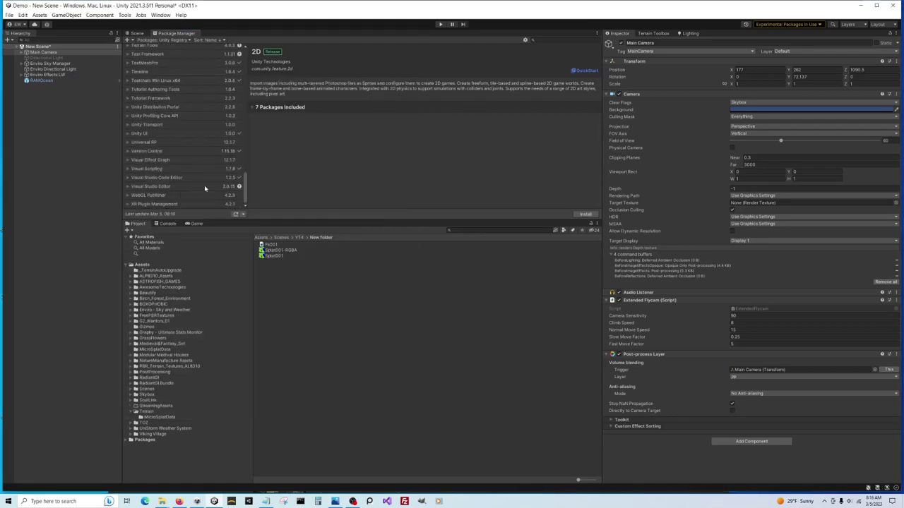
scroll(191, 159, "up", 2)
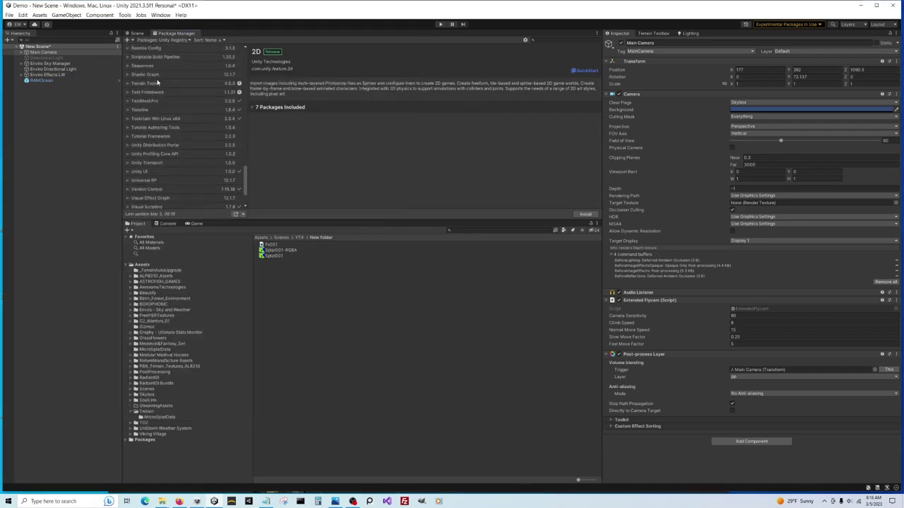
left_click(162, 84)
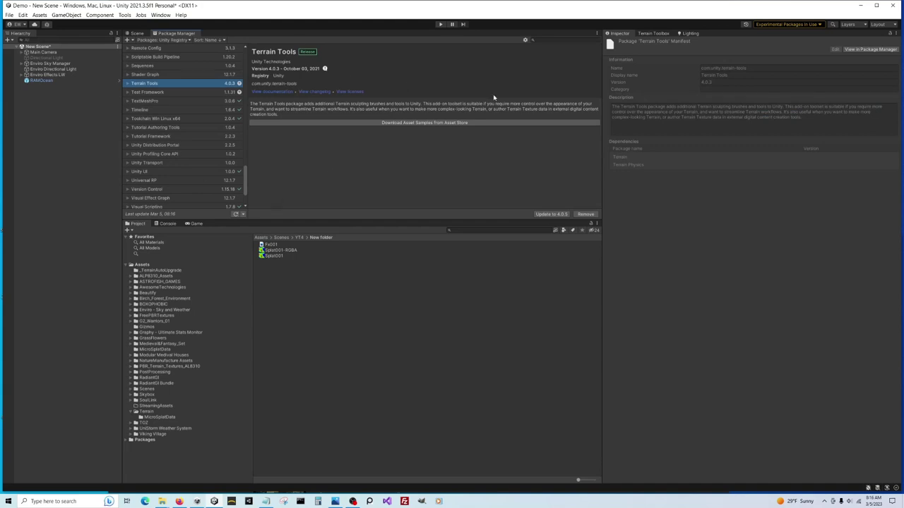
- Open the Terrain Toolbox and show its Create New Terrain settings
left_click(160, 14)
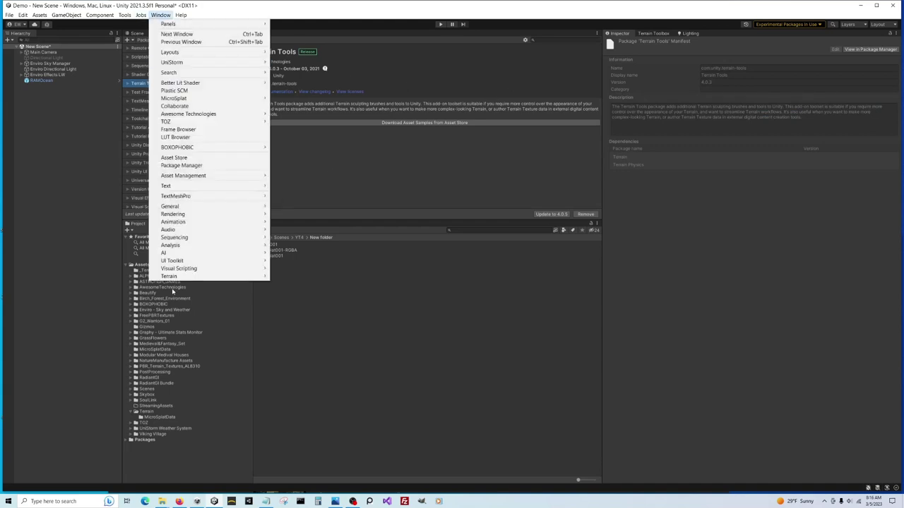
mouse_move(182, 277)
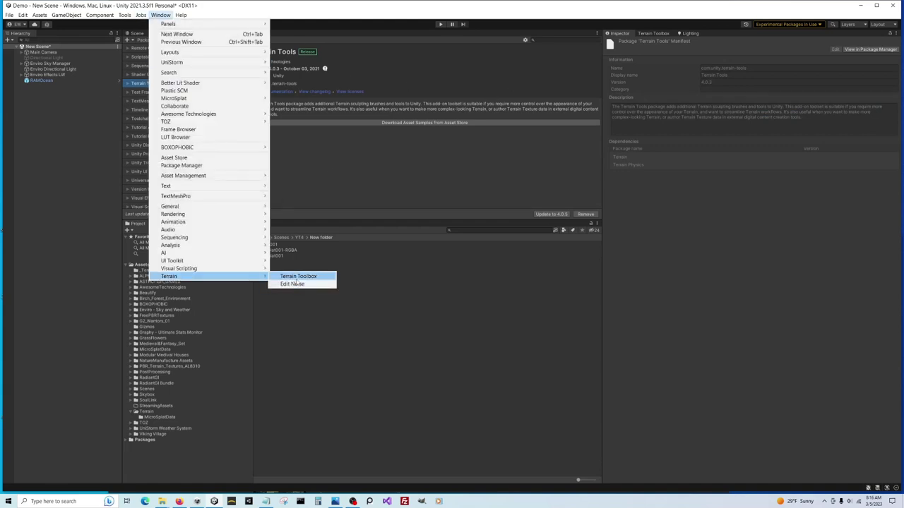
left_click(298, 276)
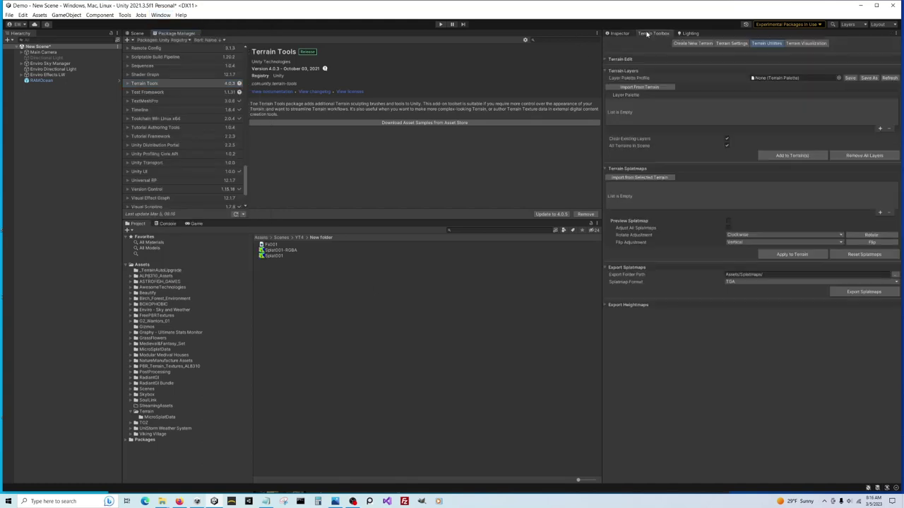
left_click(694, 43)
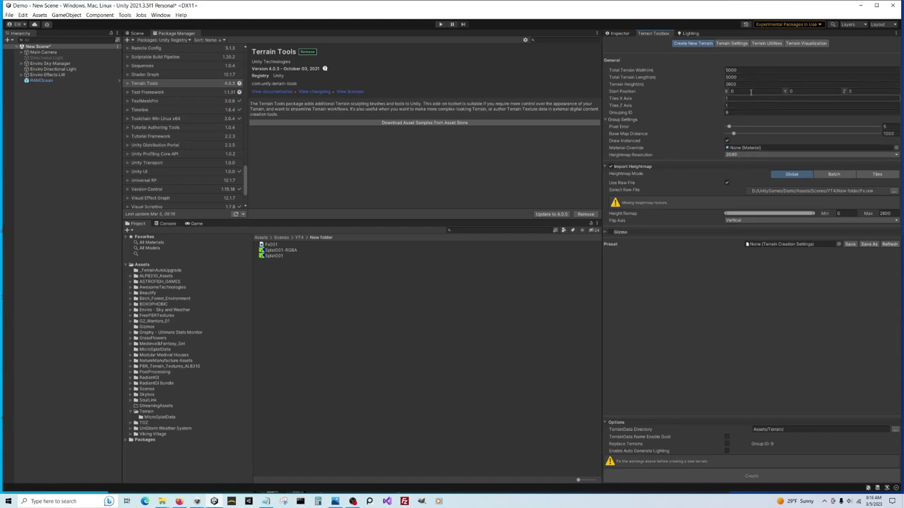
- Review the new terrain's total width, length, height and available heightmap resolutions
left_click(734, 69)
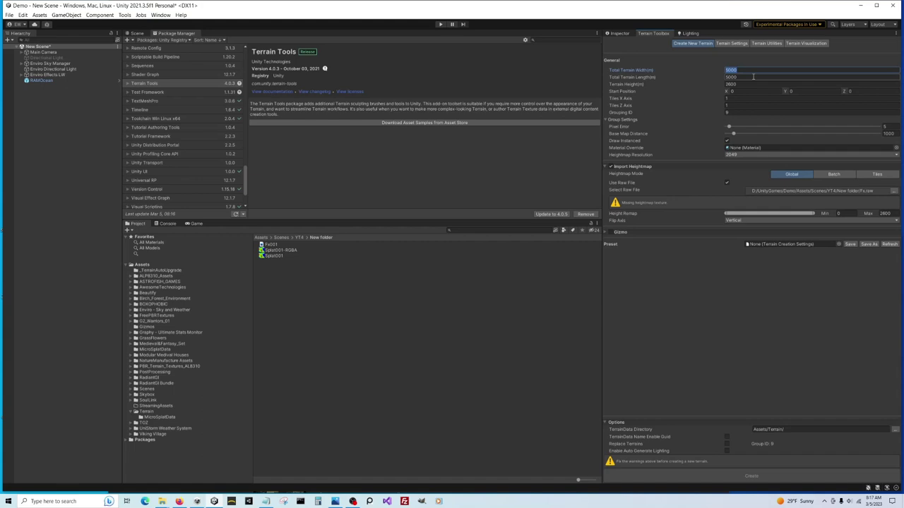
left_click(739, 78)
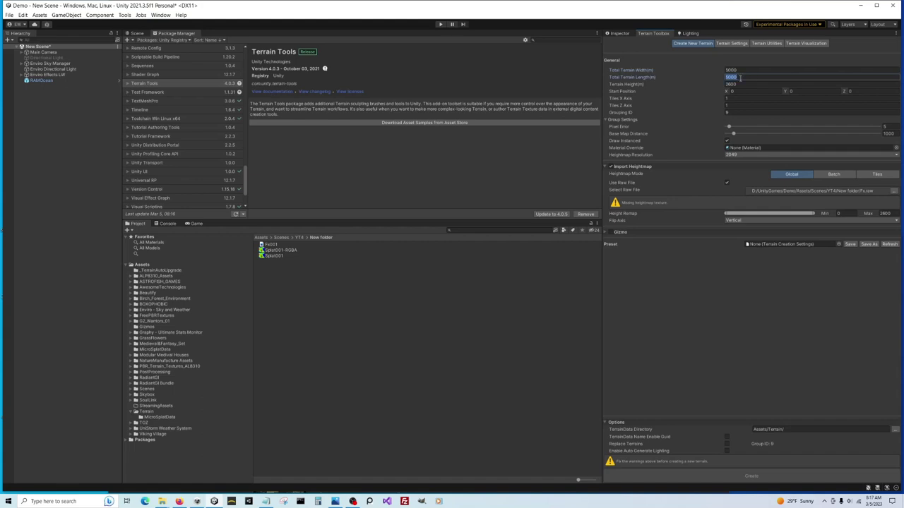
left_click(749, 84)
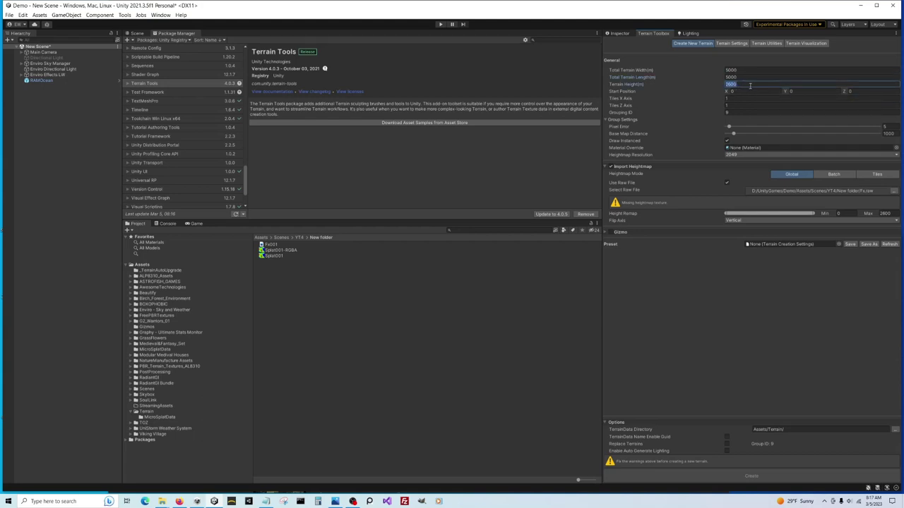
left_click(732, 155)
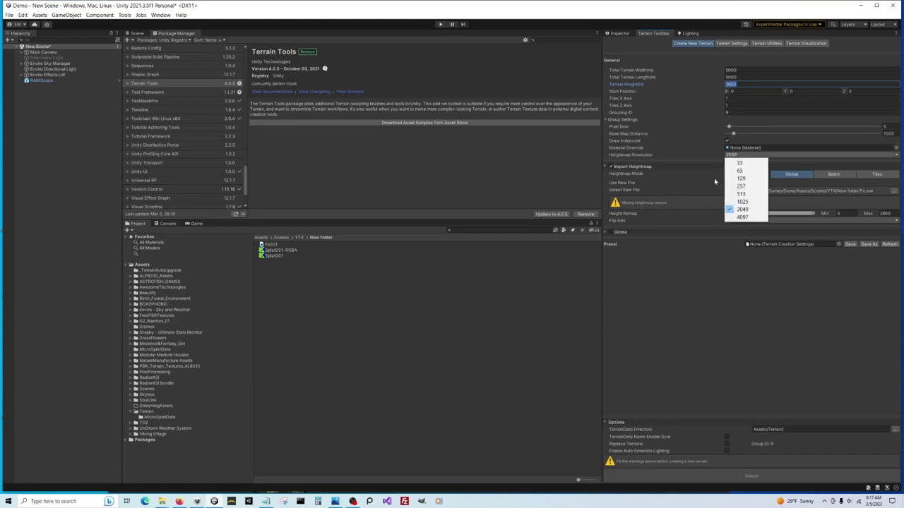
left_click(712, 155)
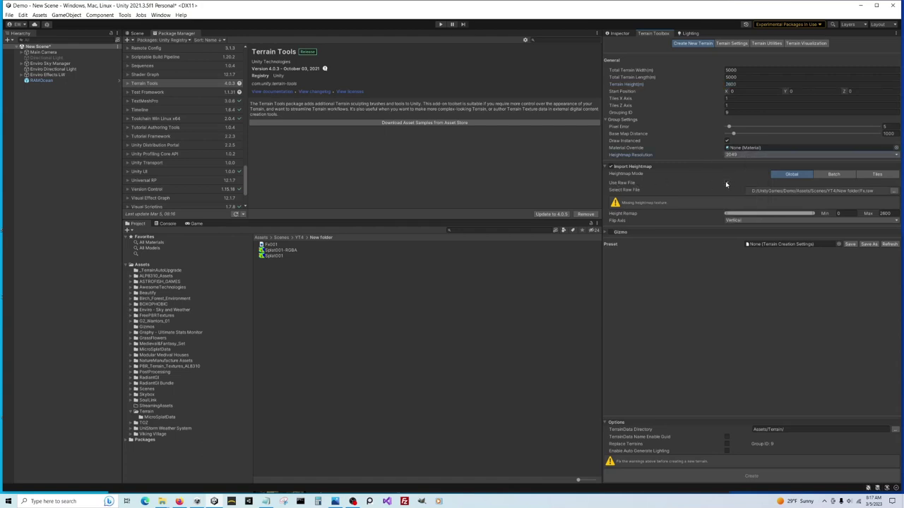
- Choose the raw heightmap file Fx001 from Assets/Scenes/YT4/New folder for the heightmap import
left_click(725, 183)
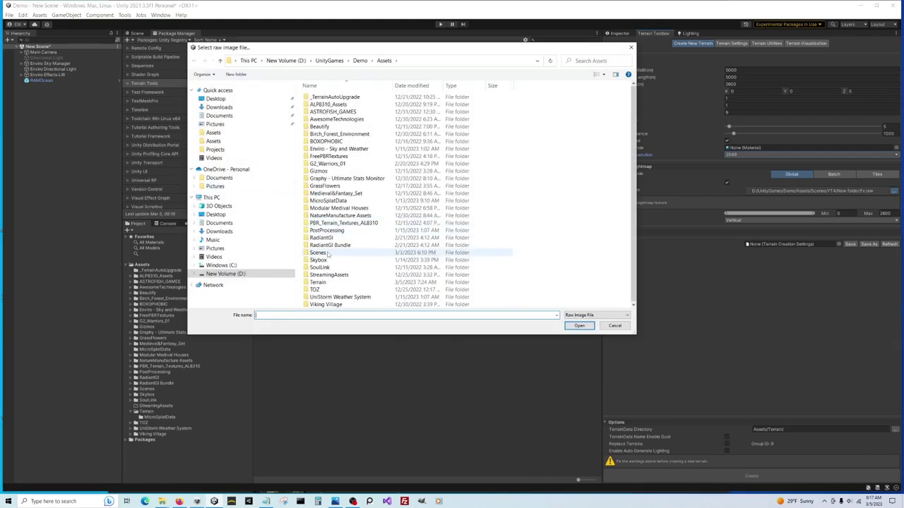
double_click(331, 253)
double_click(320, 152)
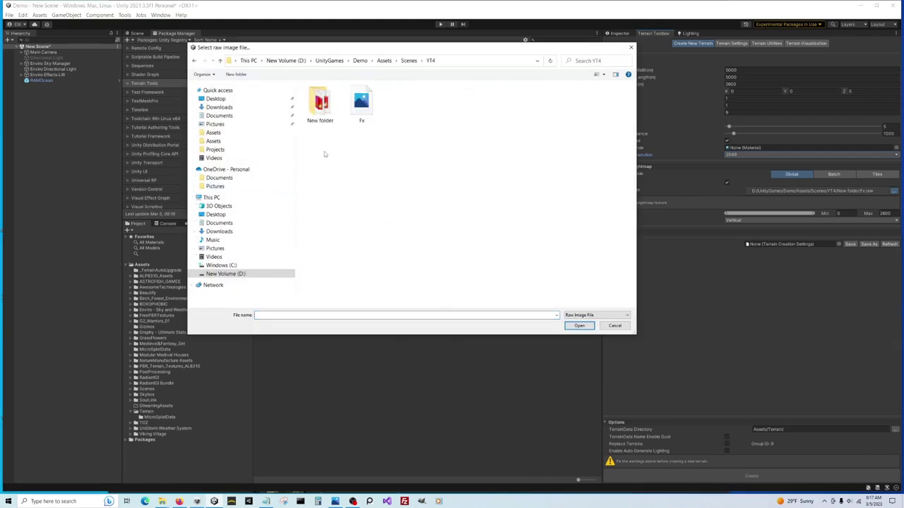
double_click(320, 103)
double_click(320, 103)
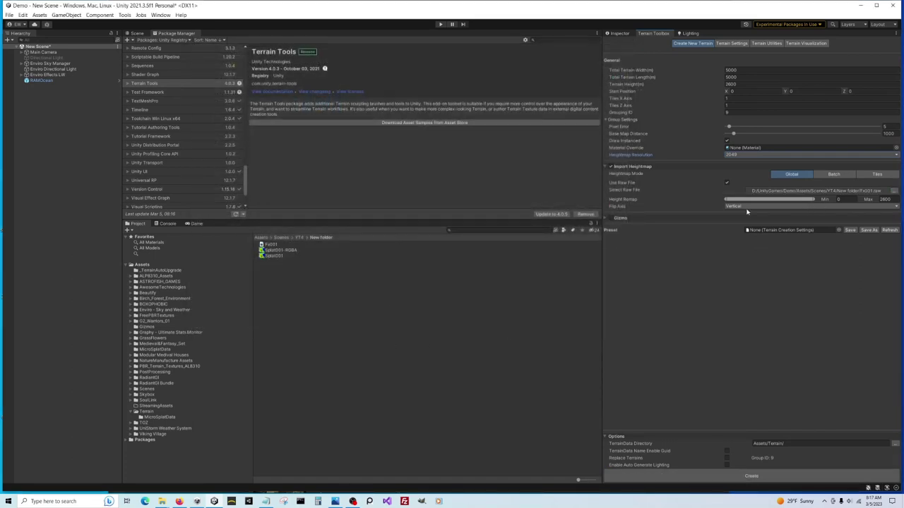
- Create the terrain from the imported heightmap and inspect it in the scene view
left_click(750, 476)
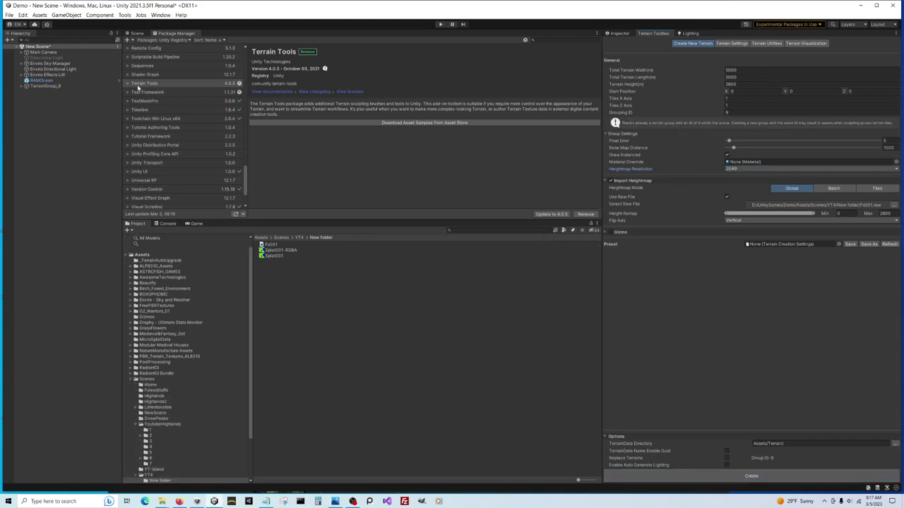
left_click(137, 34)
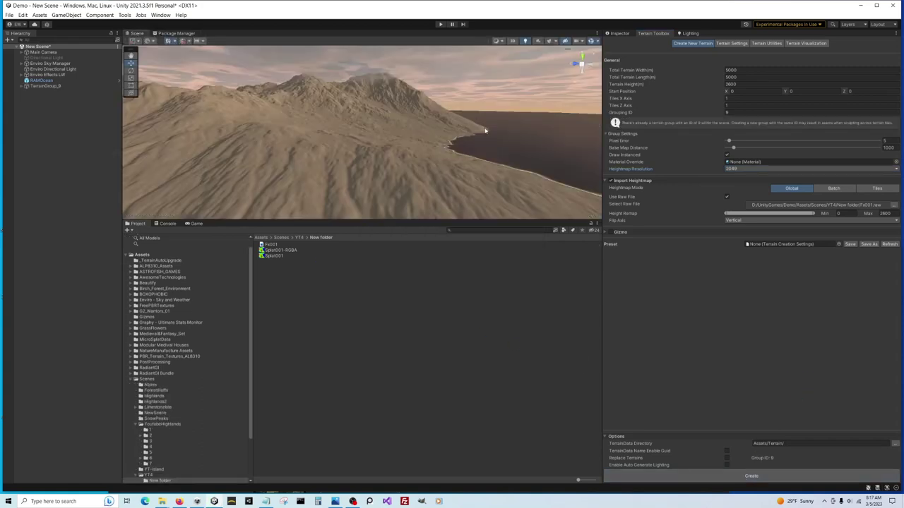
left_click_drag(448, 151, 386, 159, "alt")
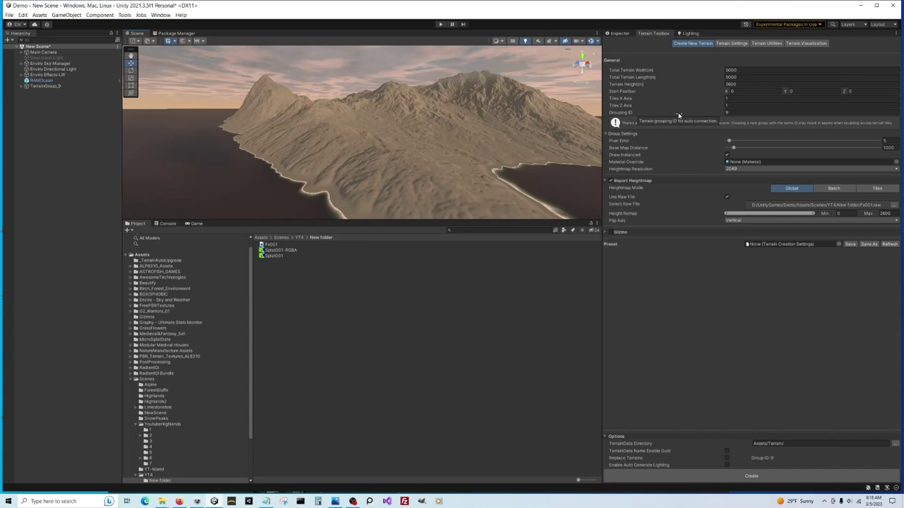
- Recheck the terrain size fields and look around the island to judge its proportions
left_click(731, 68)
key("Tab")
key("Tab")
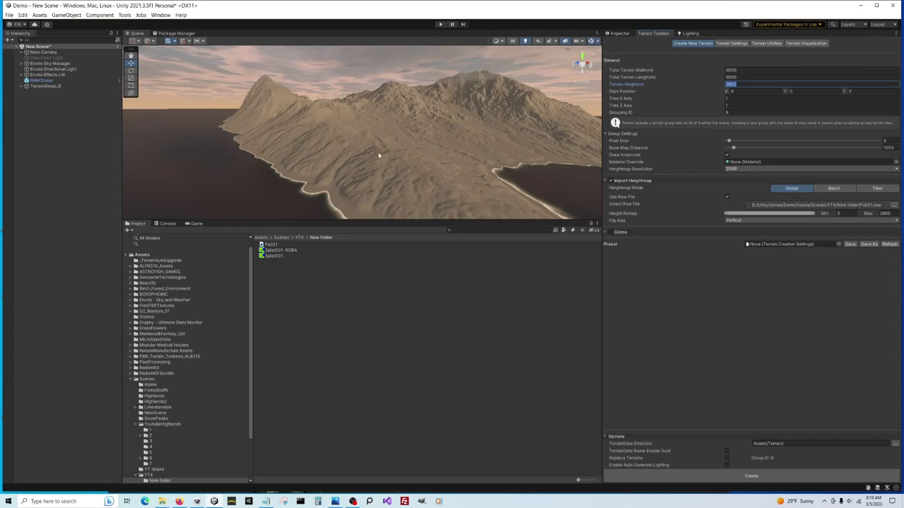
right_click_drag(377, 151, 143, 185)
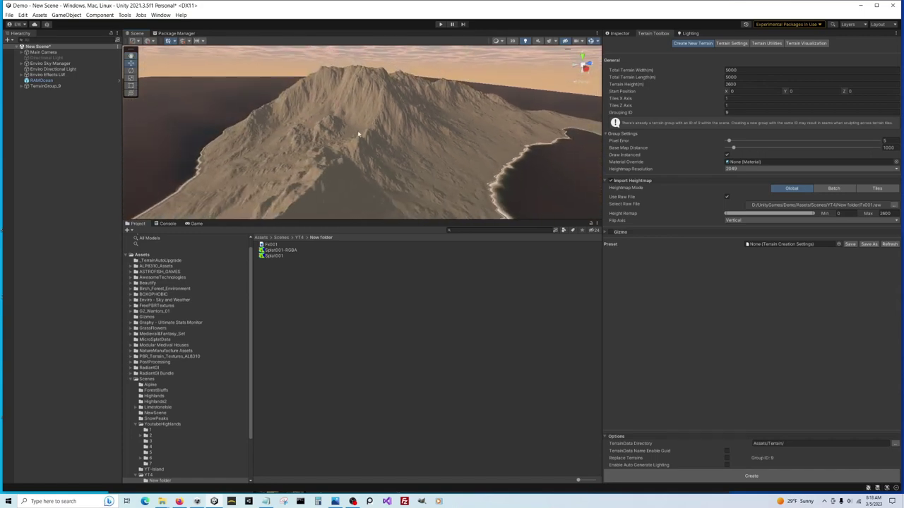
- Select Terrain_0_0 inside the terrain group and activate its Paint Texture tool in the Inspector
left_click(22, 86)
left_click(47, 91)
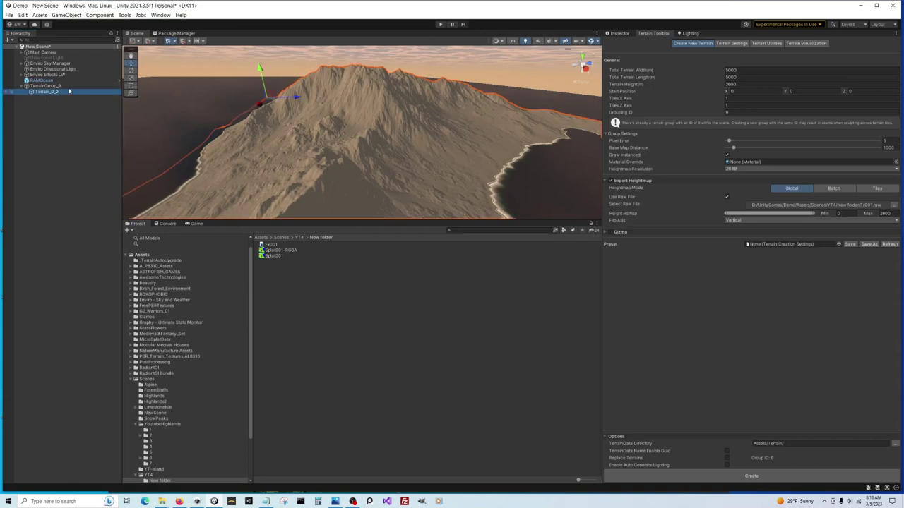
left_click(618, 34)
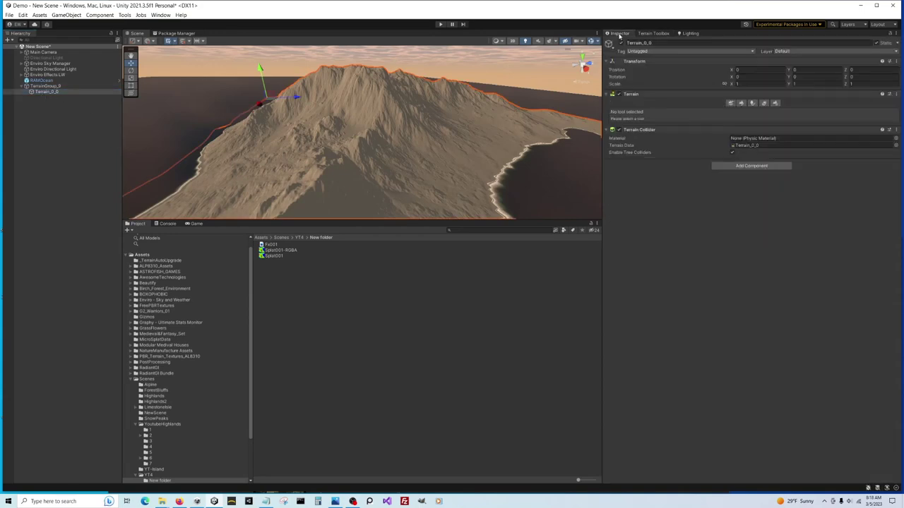
left_click(740, 103)
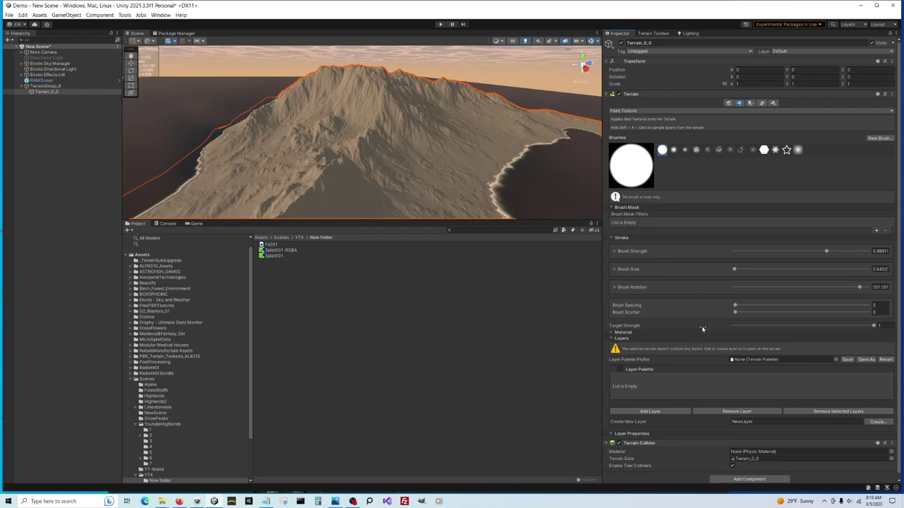
- Add the Limestone and WhiteGravel 1 terrain layers to Terrain_0_0's layer palette
left_click(653, 412)
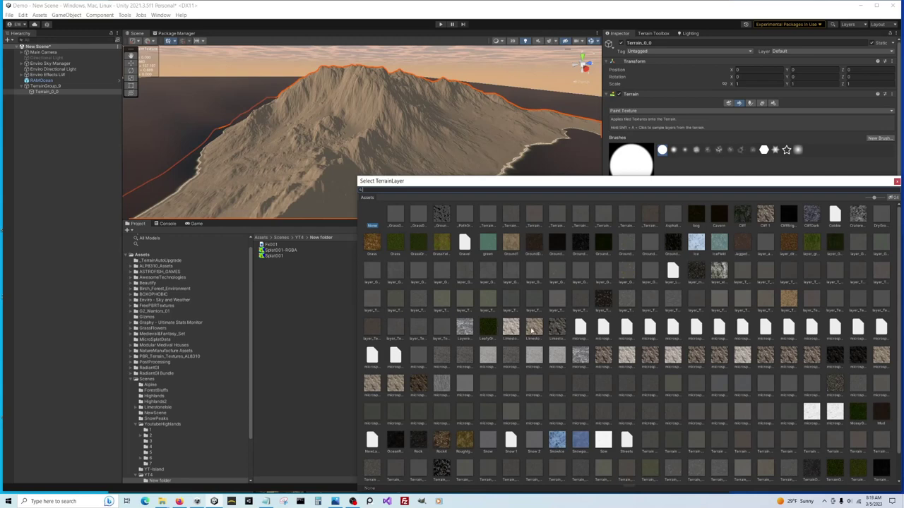
left_click(512, 329)
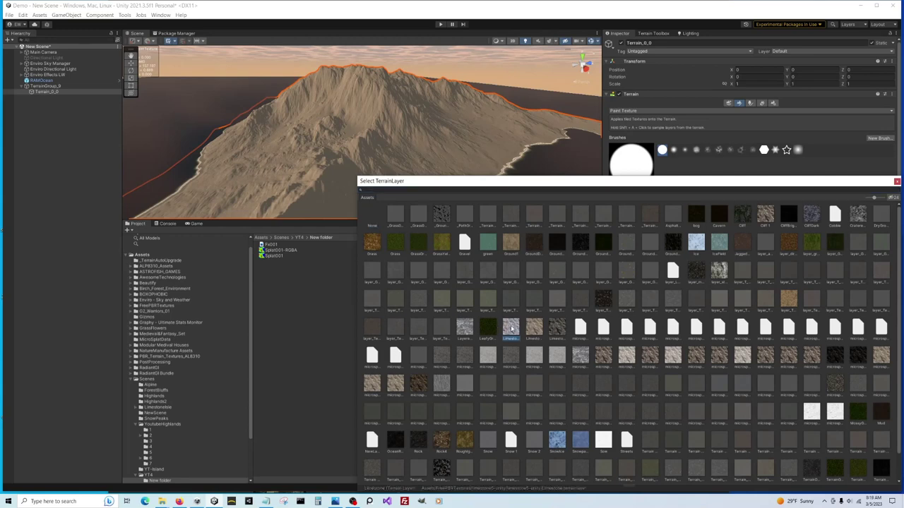
double_click(513, 329)
left_click(650, 398)
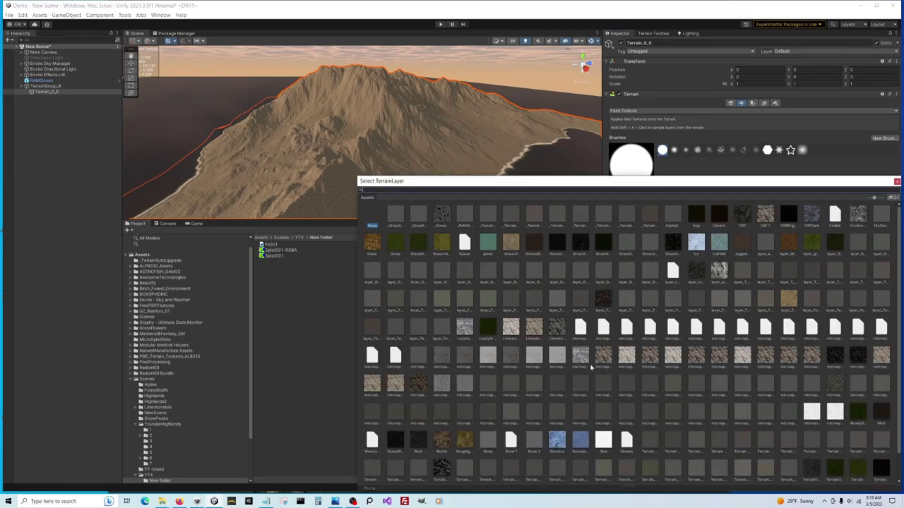
left_click_drag(650, 188, 482, 118)
scroll(548, 307, "down", 2)
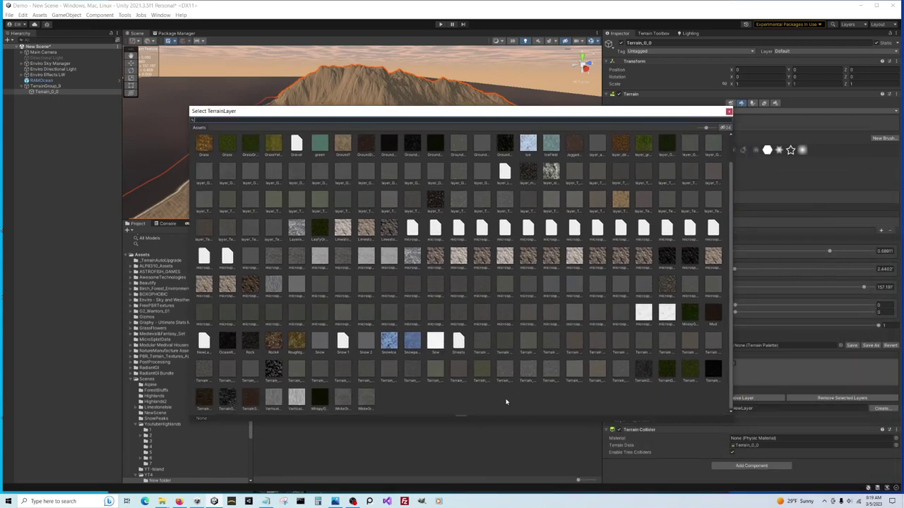
double_click(362, 399)
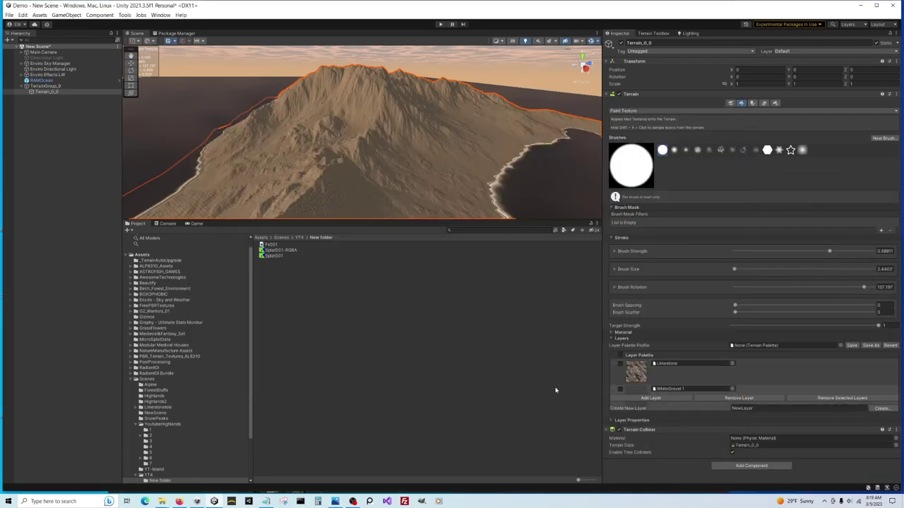
- Add the Sow snow layer and the layer_T_Ground_Forest_Moss_01_A_S moss layer to the terrain's layer palette
left_click(649, 426)
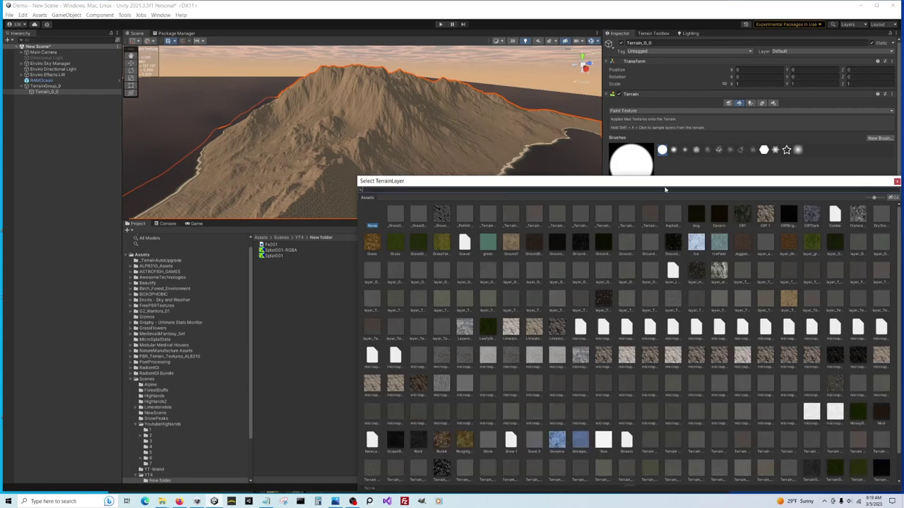
left_click_drag(664, 188, 533, 147)
scroll(676, 353, "down", 2)
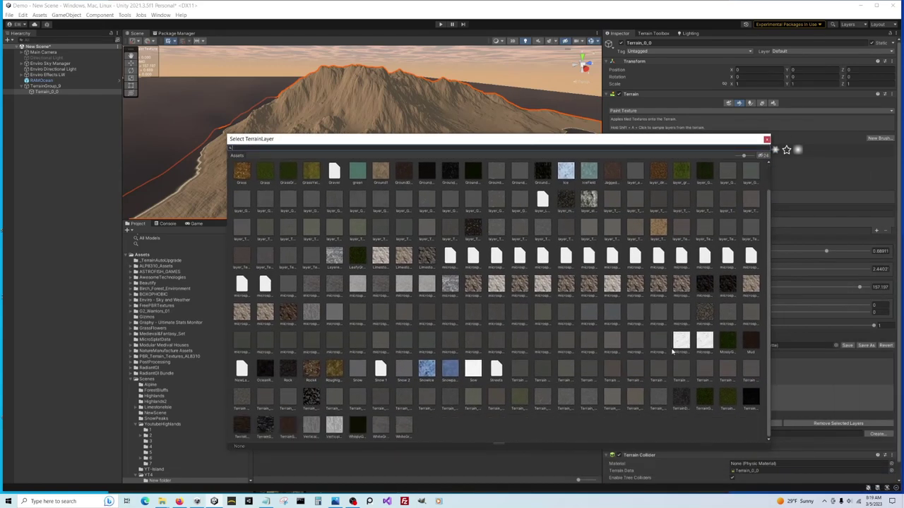
double_click(473, 369)
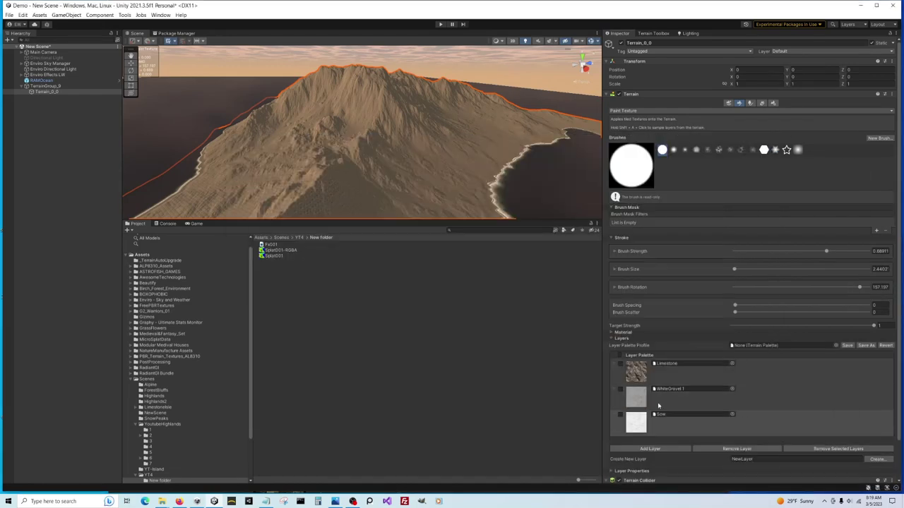
left_click(649, 449)
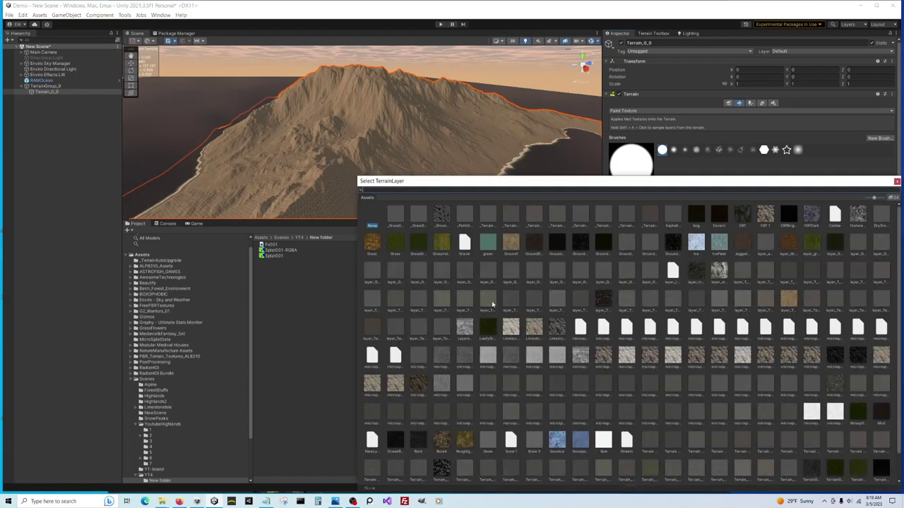
double_click(402, 301)
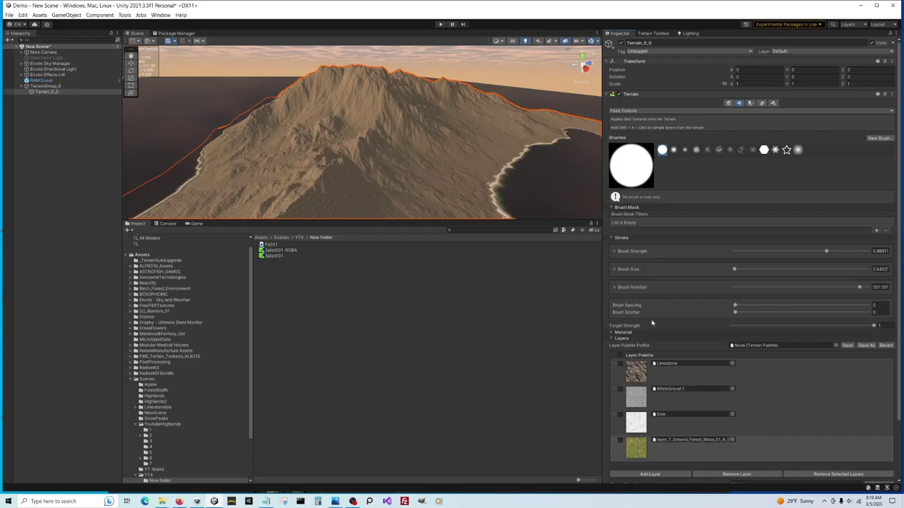
- Import the terrain's layers into the layer palette of the Terrain Toolbox's Terrain Utilities
left_click(662, 33)
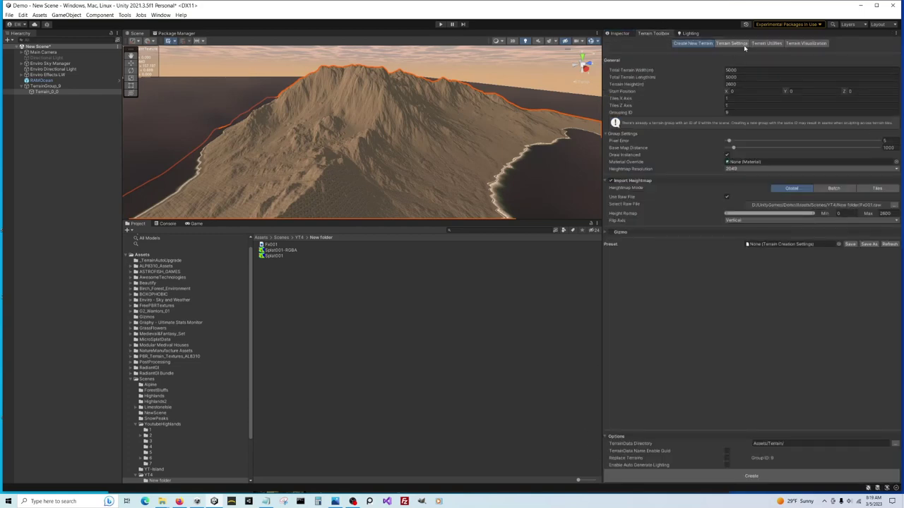
left_click(764, 44)
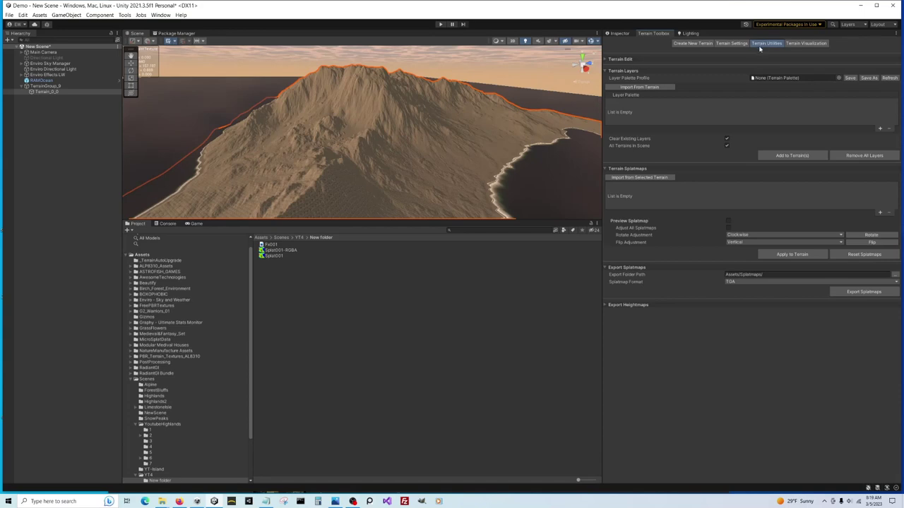
left_click(627, 88)
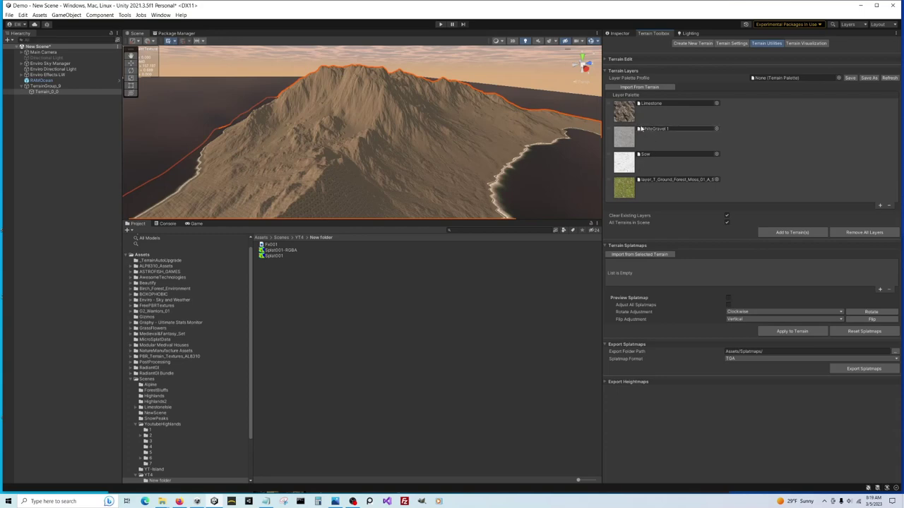
- Add the LayeredRock terrain layer as the fifth layer of Terrain_0_0
left_click(619, 33)
scroll(708, 401, "down", 1)
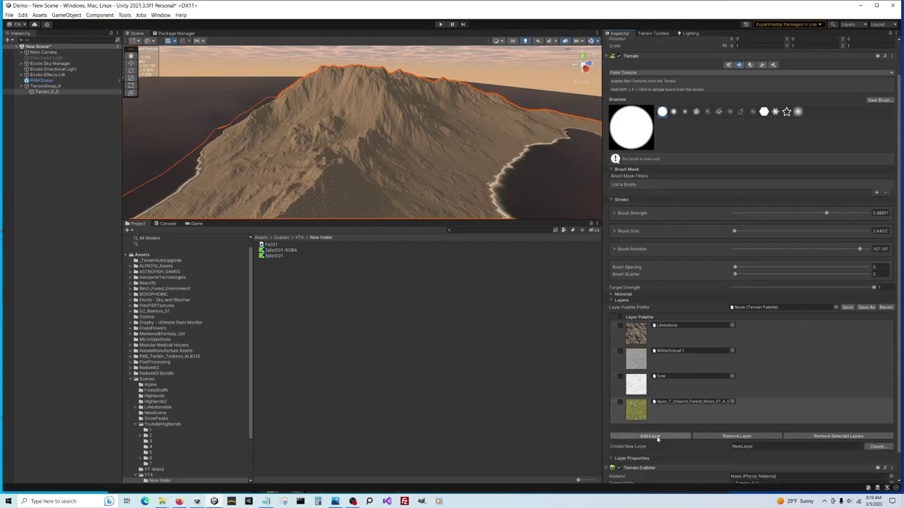
left_click(656, 437)
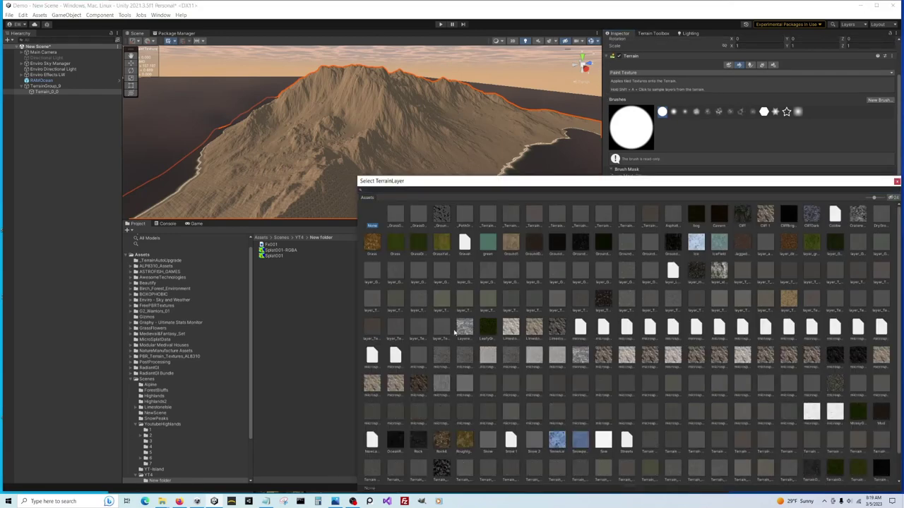
double_click(464, 328)
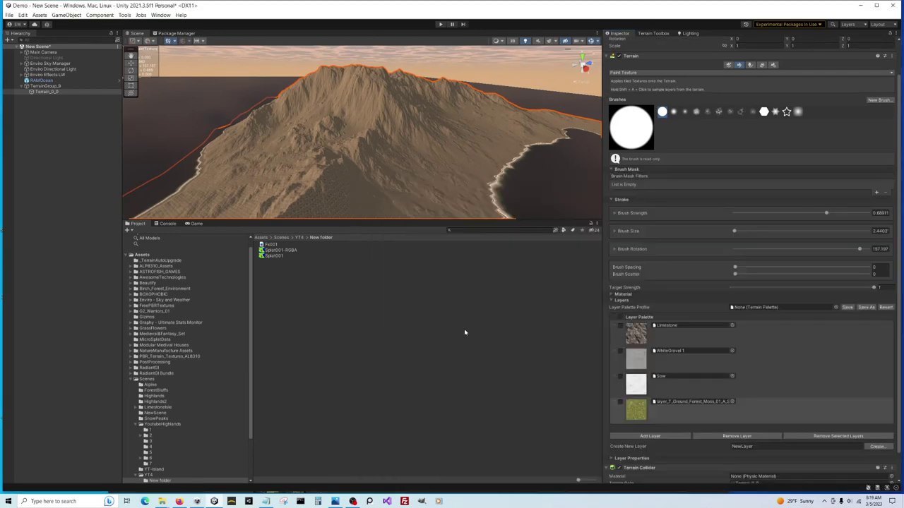
- Assign Splat001-RGBA as the splatmap in Terrain Utilities and apply it to the terrain with the layers re-imported
left_click(653, 33)
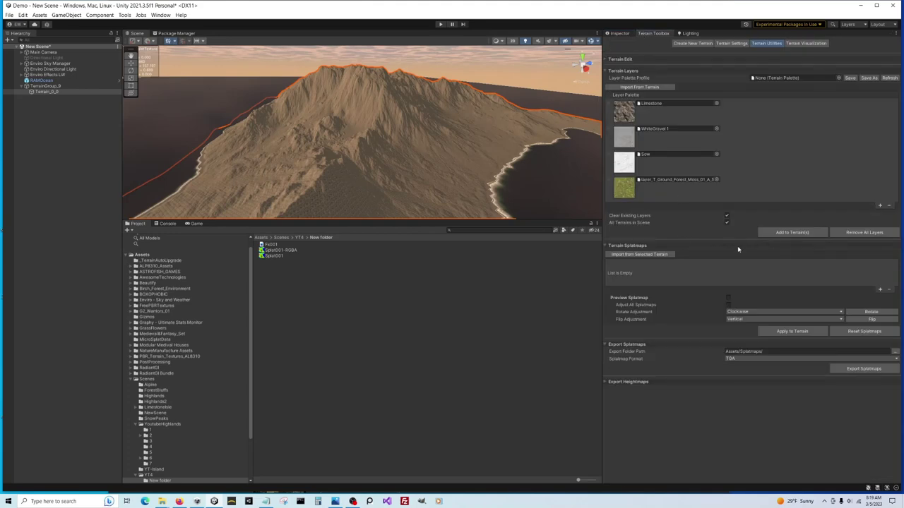
left_click(880, 288)
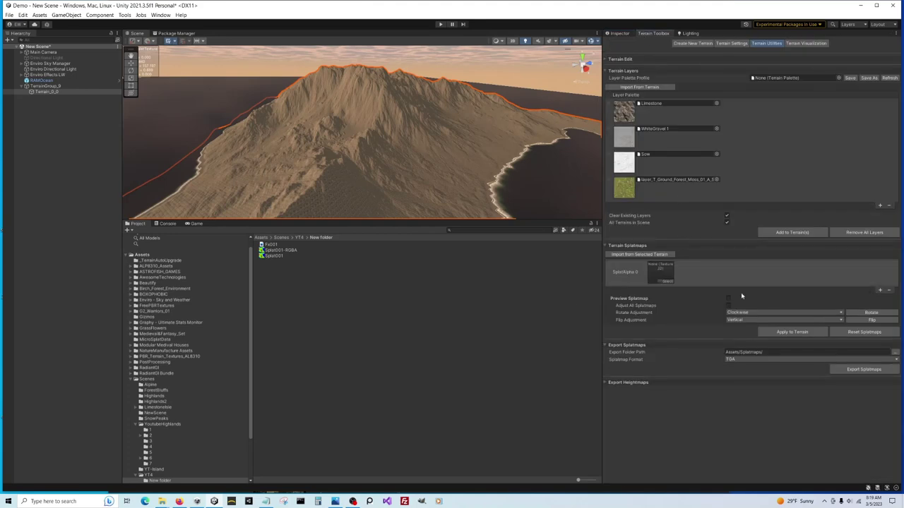
left_click_drag(277, 251, 656, 272)
left_click(649, 87)
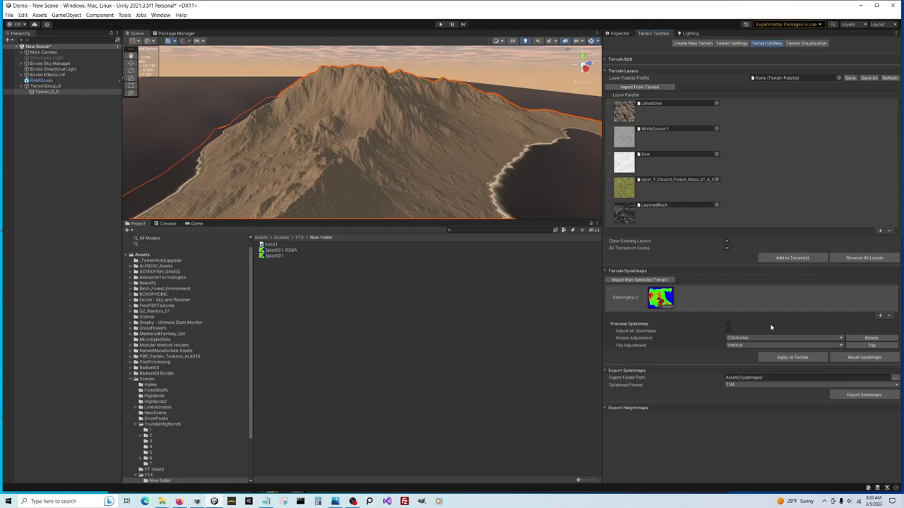
left_click(792, 357)
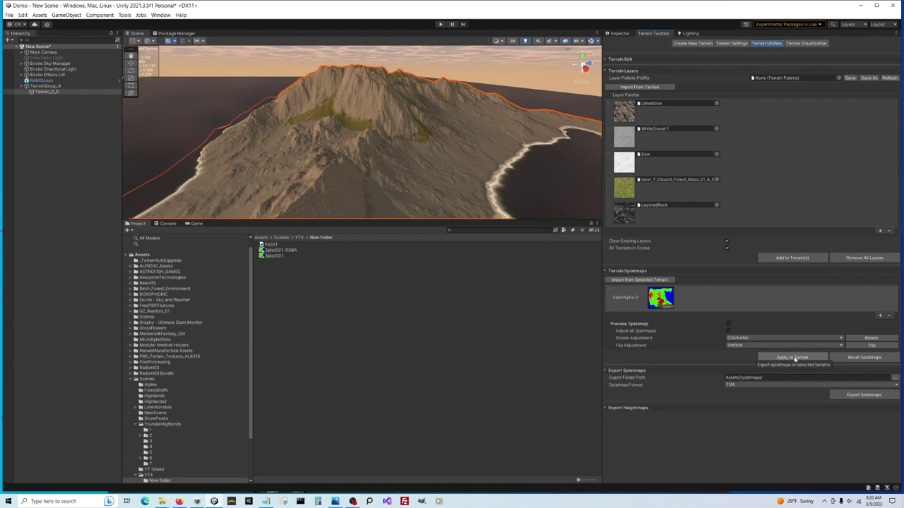
- Move the Forest Moss layer up to second place in the terrain's layer palette, directly below Limestone
left_click(619, 33)
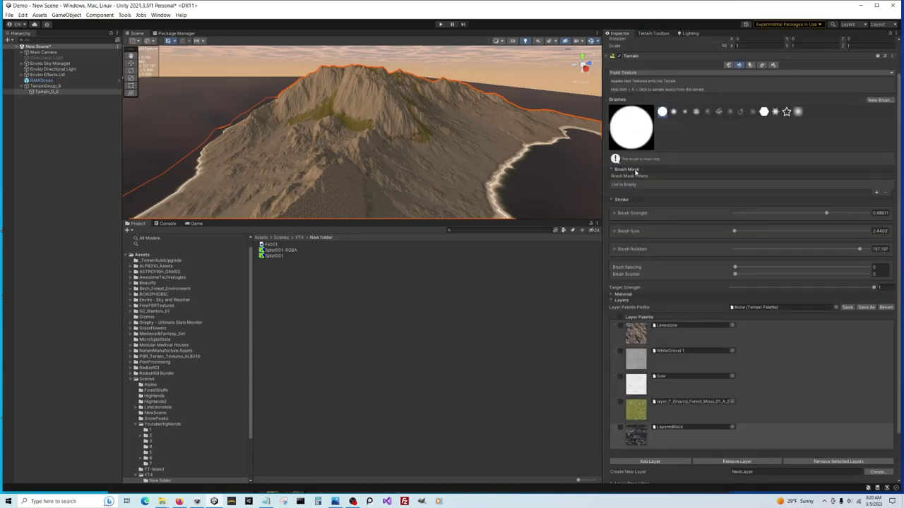
scroll(642, 346, "down", 2)
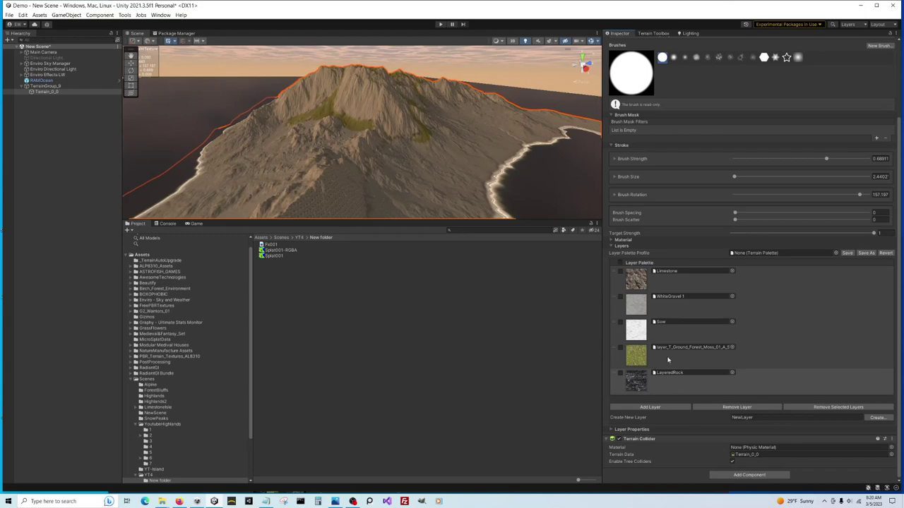
left_click_drag(674, 357, 671, 335)
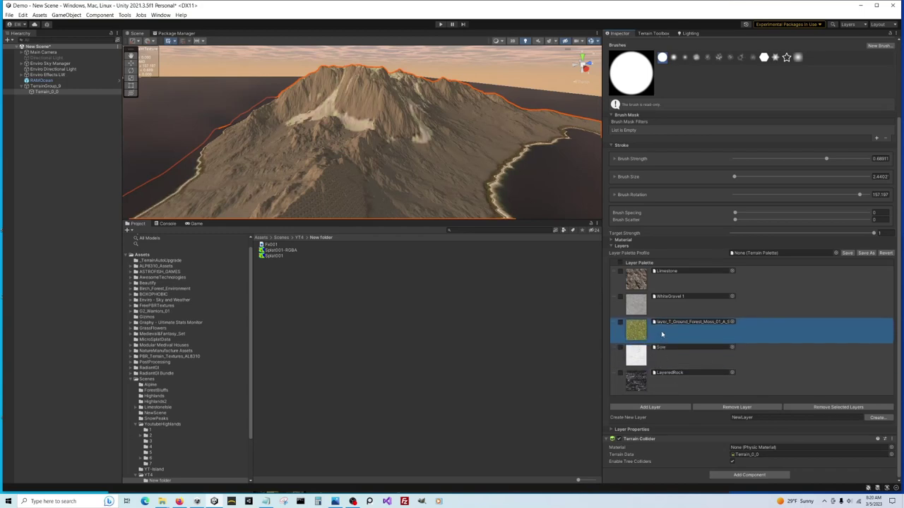
left_click_drag(622, 331, 622, 303)
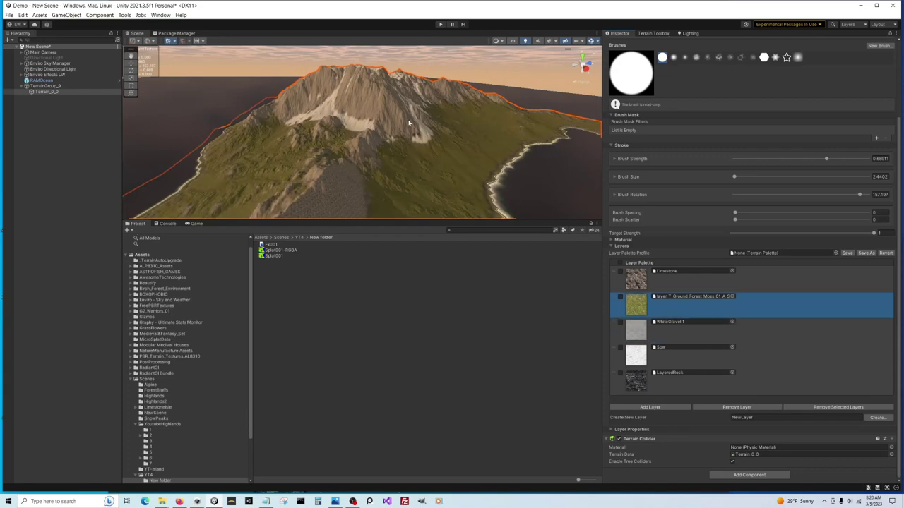
- Remove the LayeredRock layer from the terrain's layer palette and accept losing its splatmap data
right_click_drag(413, 129, 455, 145)
left_click(681, 381)
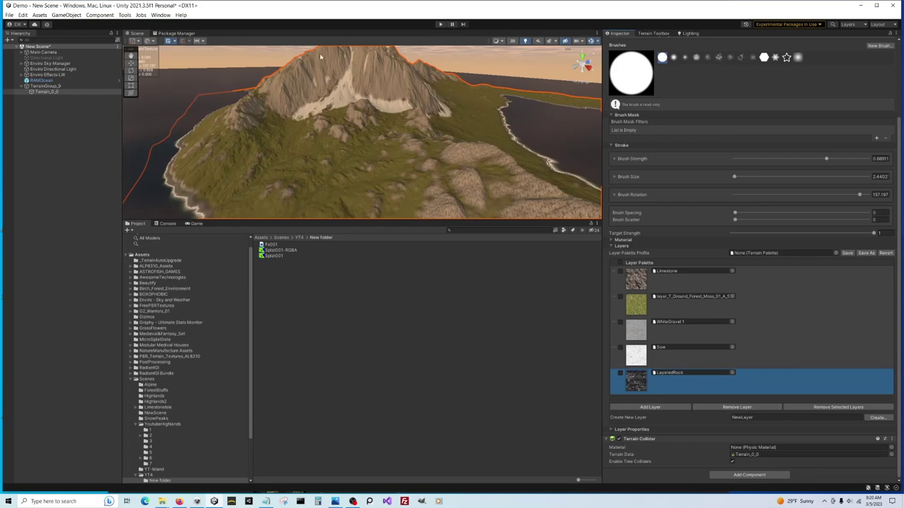
left_click(734, 407)
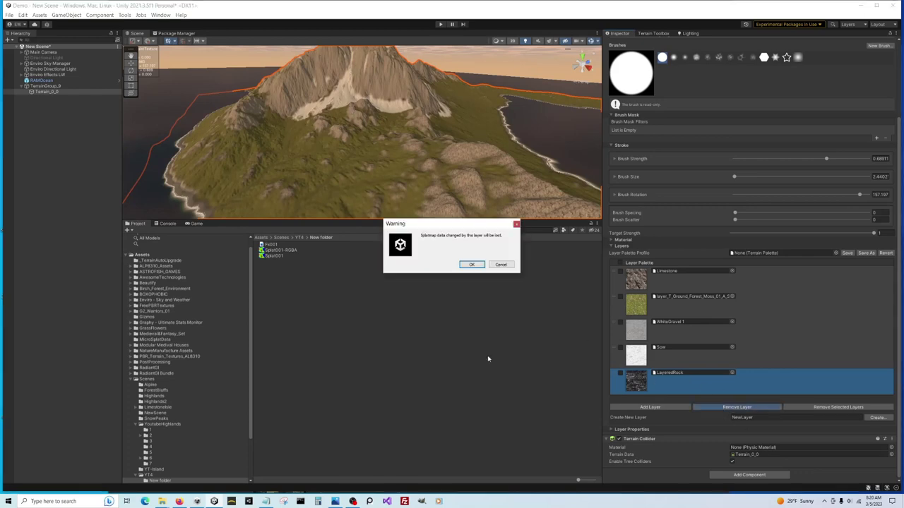
left_click(471, 266)
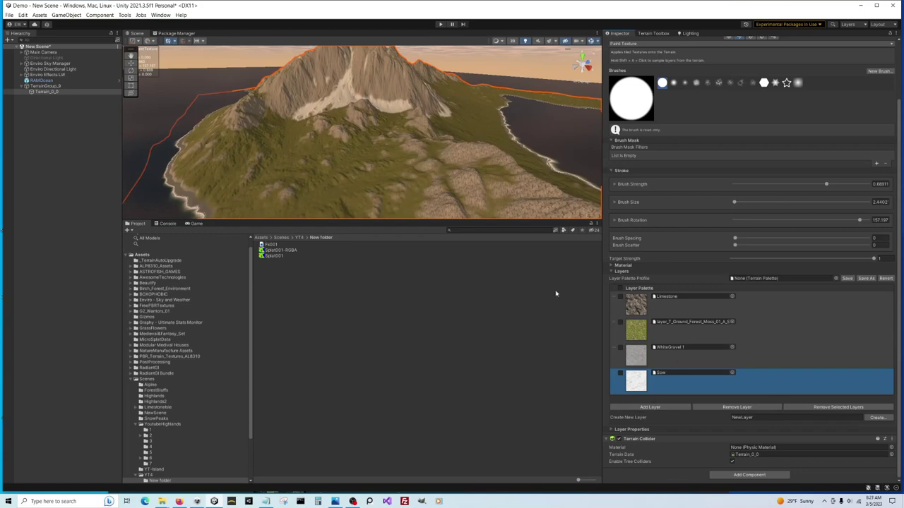
- Inspect the textured island, add a Micro Splat Terrain component to Terrain_0_0 and convert the terrain to MicroSplat
left_click_drag(380, 148, 492, 152, "alt")
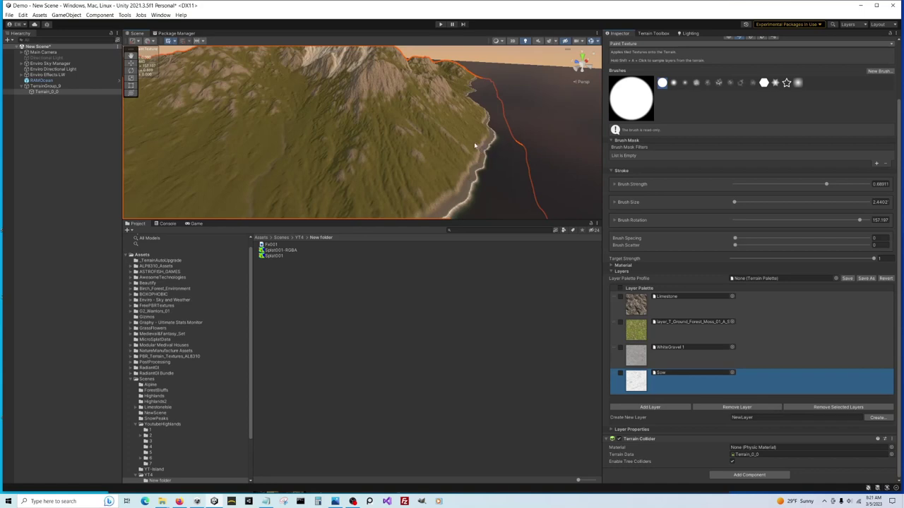
left_click_drag(478, 170, 497, 163, "alt")
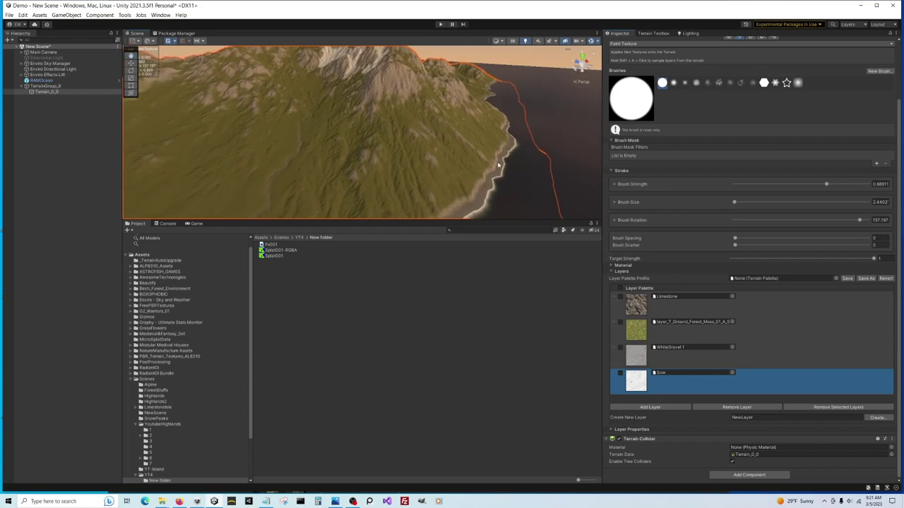
mouse_move(415, 185)
left_mouse_down("alt")
mouse_move(319, 179)
mouse_move(280, 198)
mouse_move(305, 159)
mouse_move(393, 141)
mouse_move(413, 151)
mouse_move(379, 134)
left_mouse_up("alt")
scroll(379, 134, "up", 3)
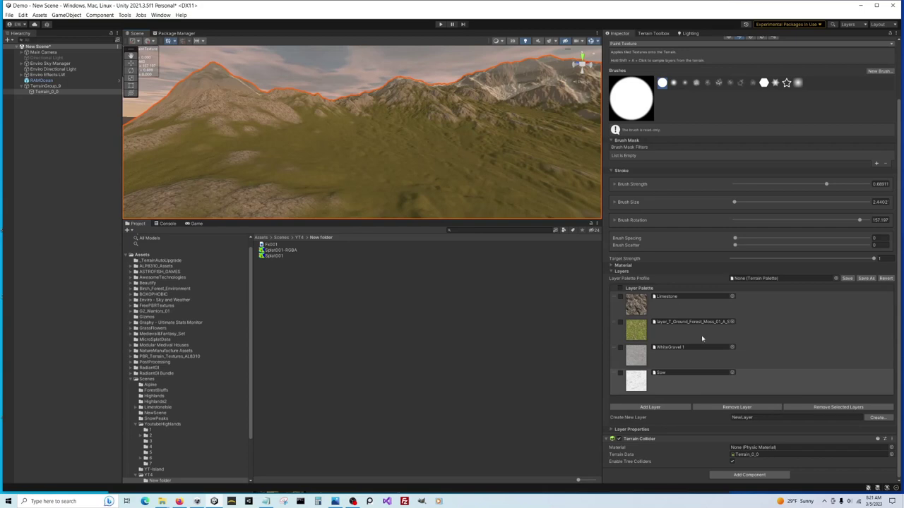
left_click(738, 473)
left_click(761, 446)
scroll(669, 421, "down", 1)
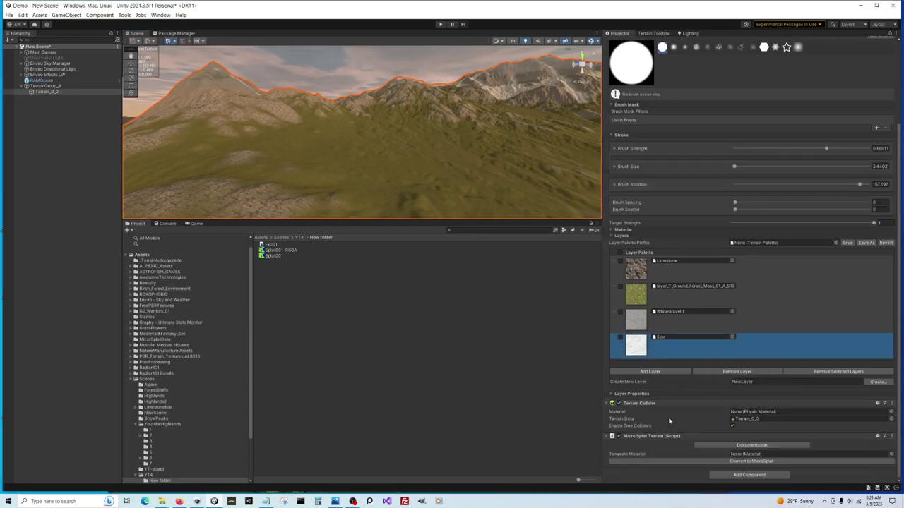
left_click(750, 461)
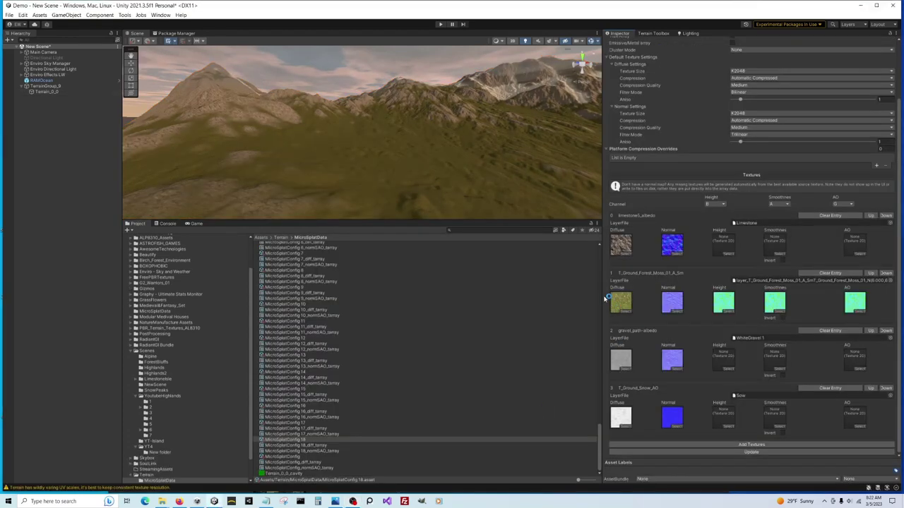
- Assign the limestone5_Height and limestone5_ao textures to the Height and AO slots of the Limestone entry in the MicroSplat config
left_click(621, 247)
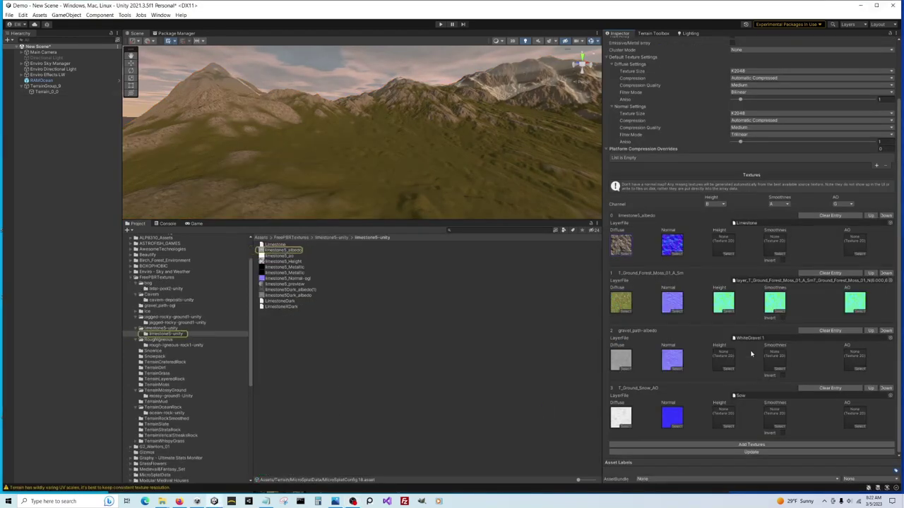
left_click_drag(297, 262, 685, 244)
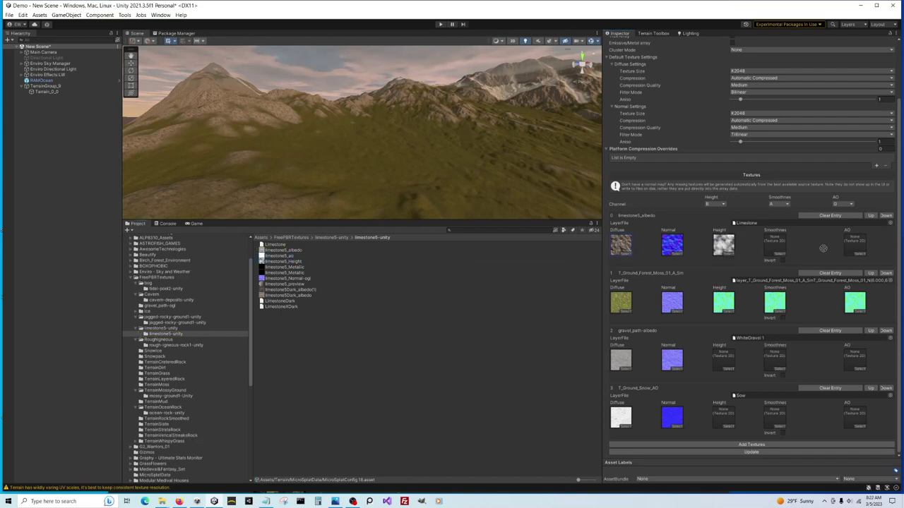
- Assign the gravel_path-ao and gravel_path_Height textures to the AO and Height slots of the gravel_path-albedo entry
left_click(621, 360)
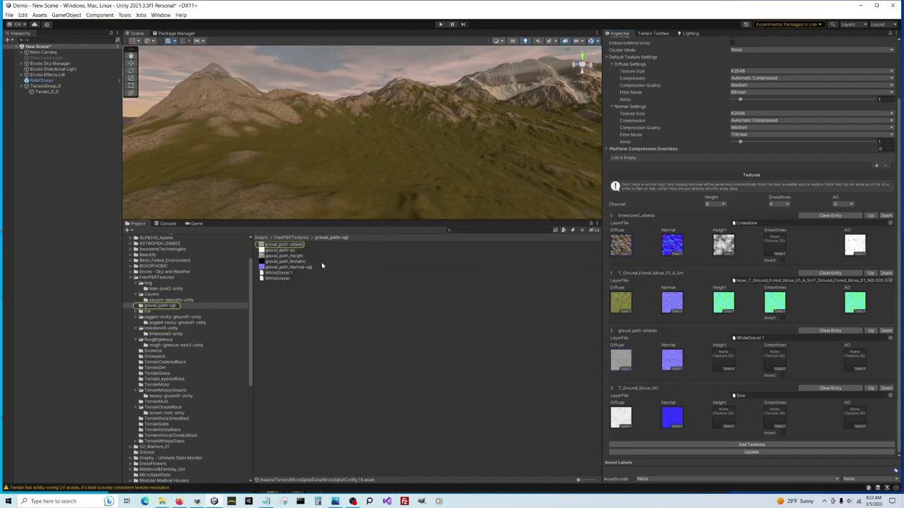
left_click(289, 250)
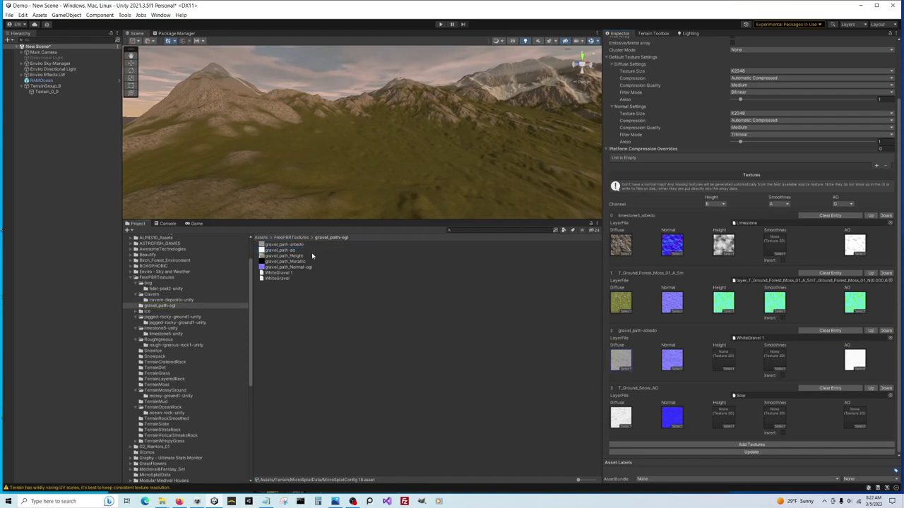
left_click_drag(296, 258, 726, 373)
- Assign Snow Cover_MT_AO_H_SM to the snow entry's Smoothness, AO and Height slots and update the MicroSplat texture arrays
left_click(621, 415)
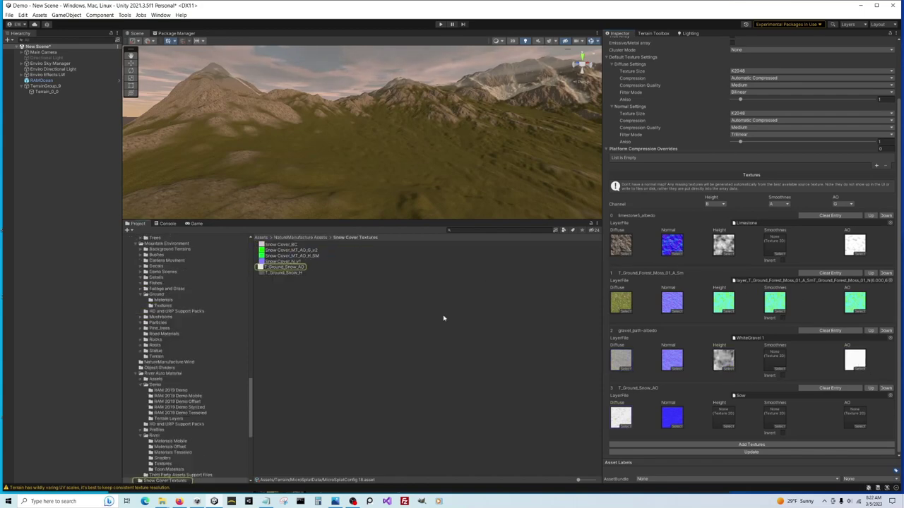
left_click_drag(298, 259, 723, 401)
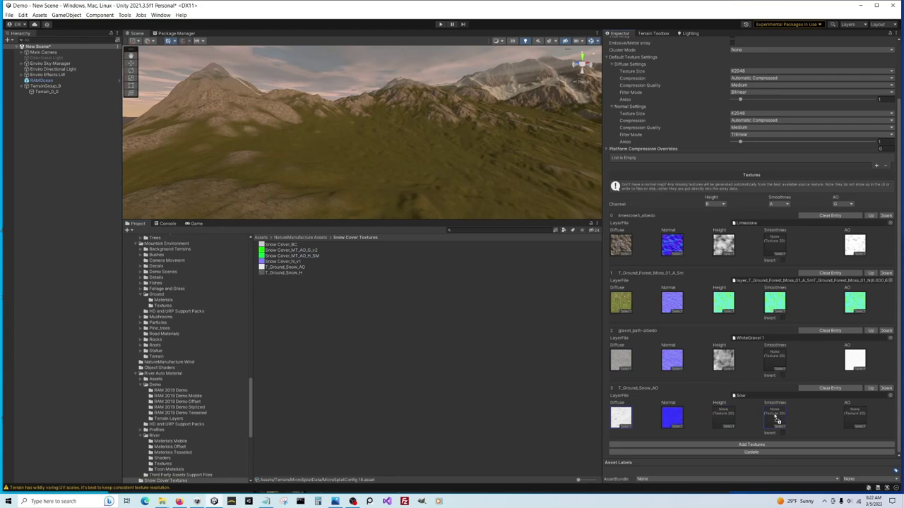
left_click_drag(325, 257, 859, 420)
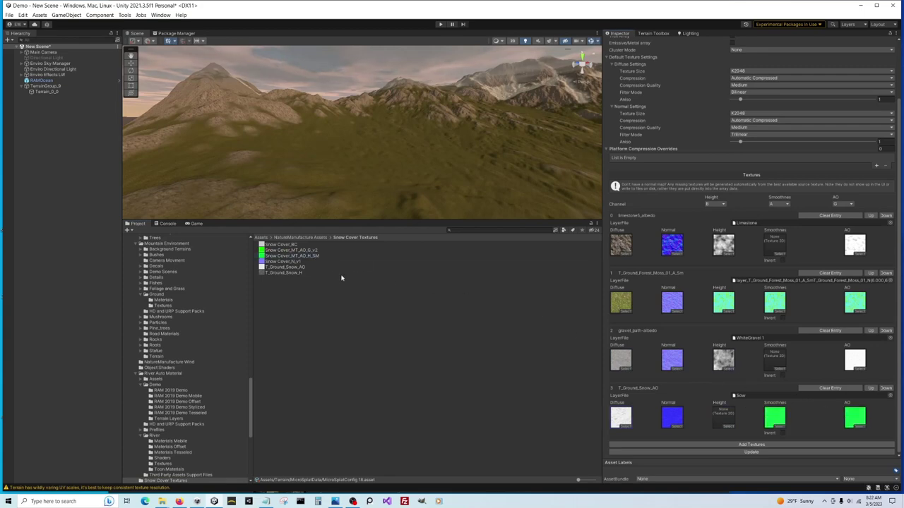
left_click_drag(308, 259, 667, 424)
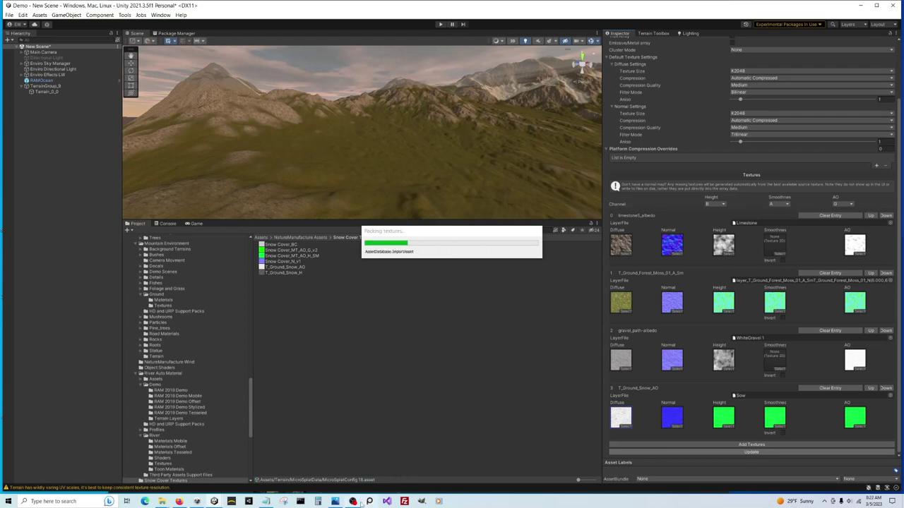
mouse_move(357, 502)
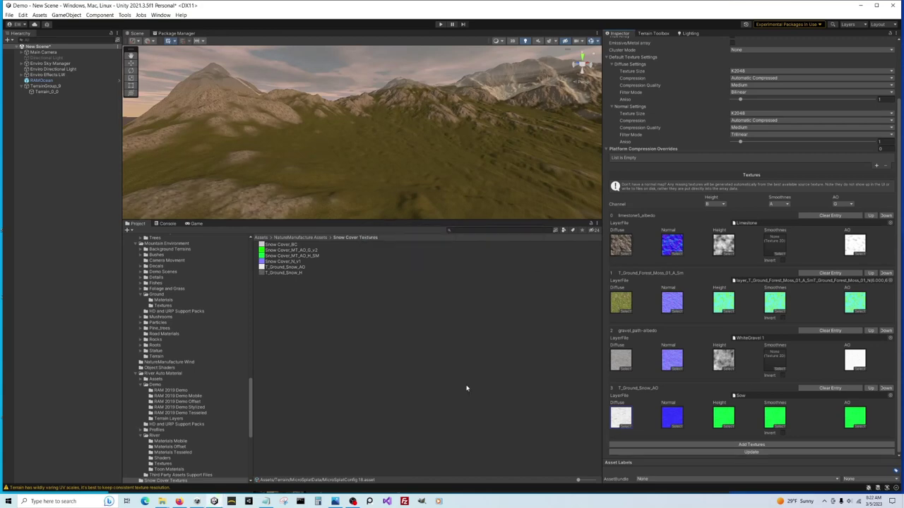
- Inspect the terrain's rock and grass textures up close and across the landscape, and run the scene in Play mode
mouse_move(457, 149)
right_mouse_down()
mouse_move(390, 167)
mouse_move(350, 200)
mouse_move(353, 189)
mouse_move(311, 196)
mouse_move(355, 169)
mouse_move(419, 172)
mouse_move(421, 147)
mouse_move(444, 161)
right_mouse_up()
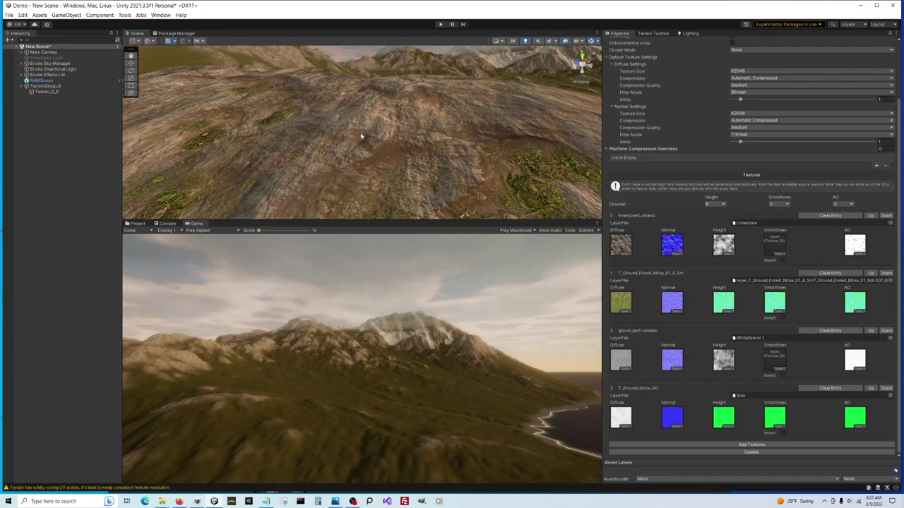
right_click_drag(339, 129, 462, 156)
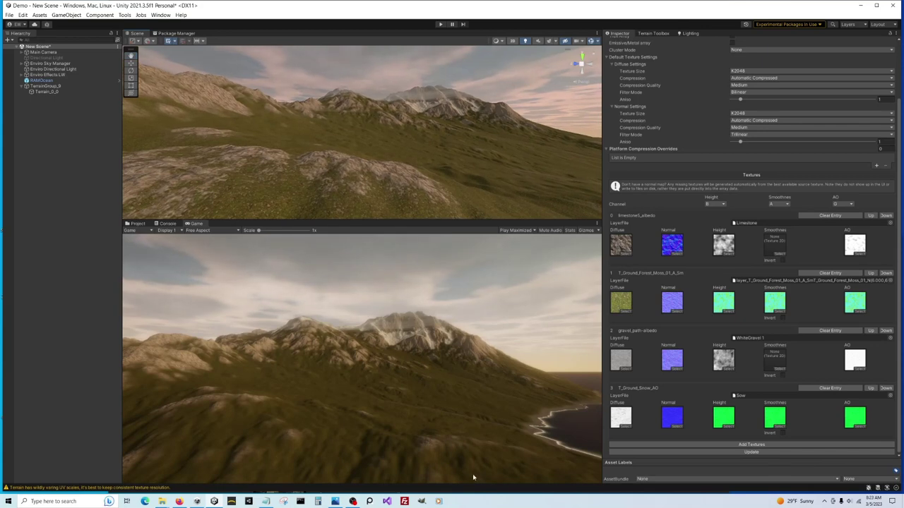
left_click(441, 25)
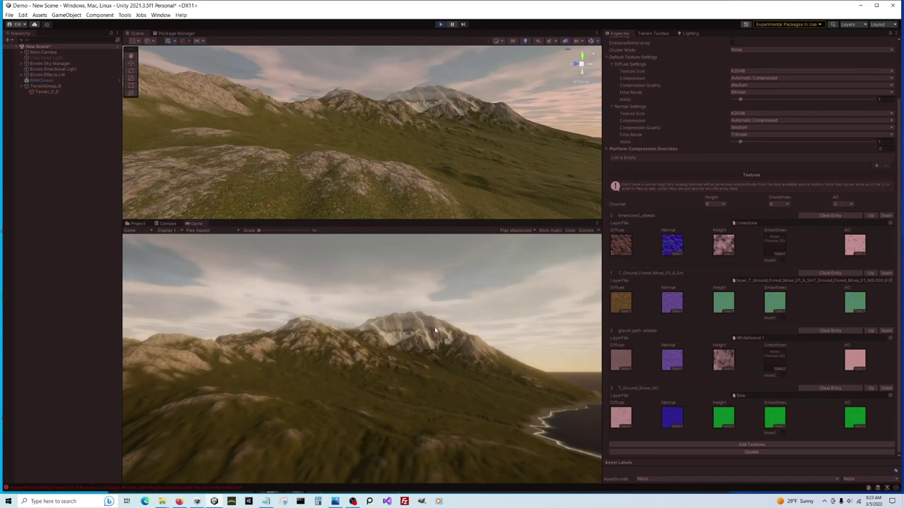